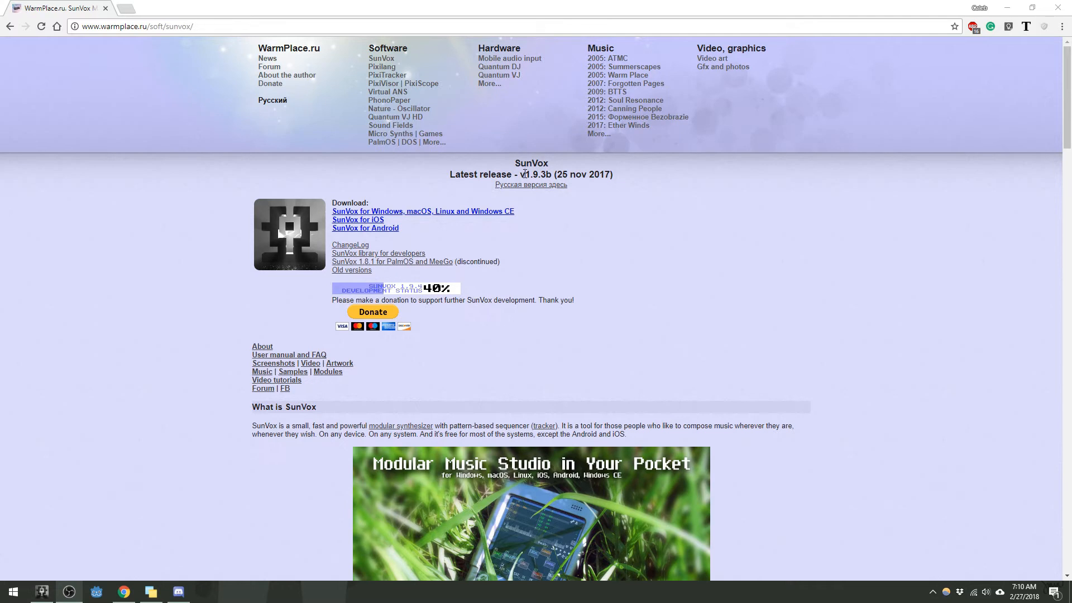
pyautogui.moveTo(524, 174); pyautogui.dragTo(628, 170)
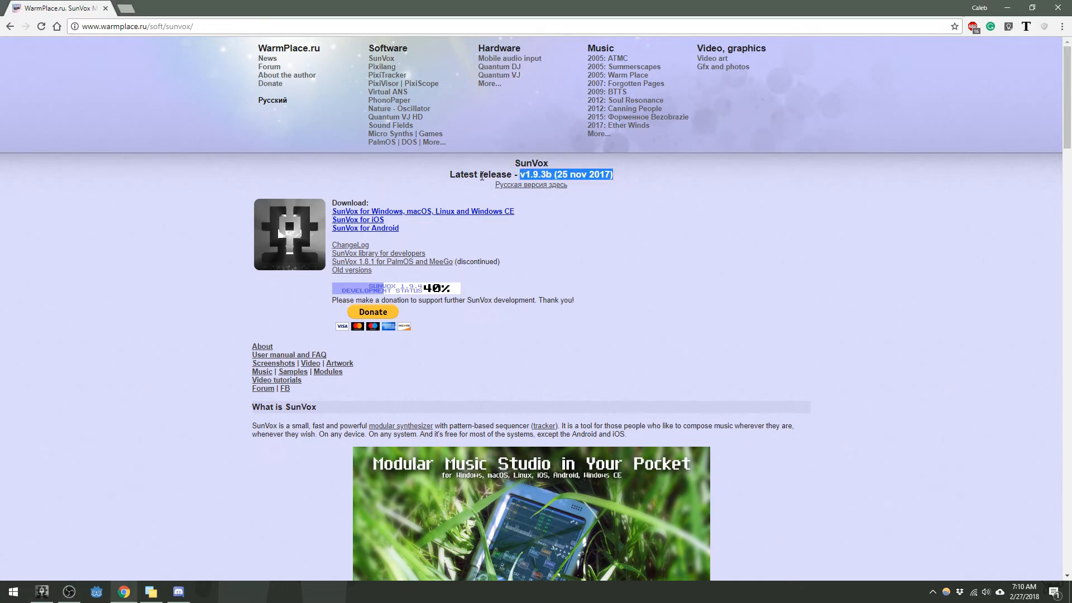
pyautogui.click(535, 224)
pyautogui.scroll(-4, 290, 254)
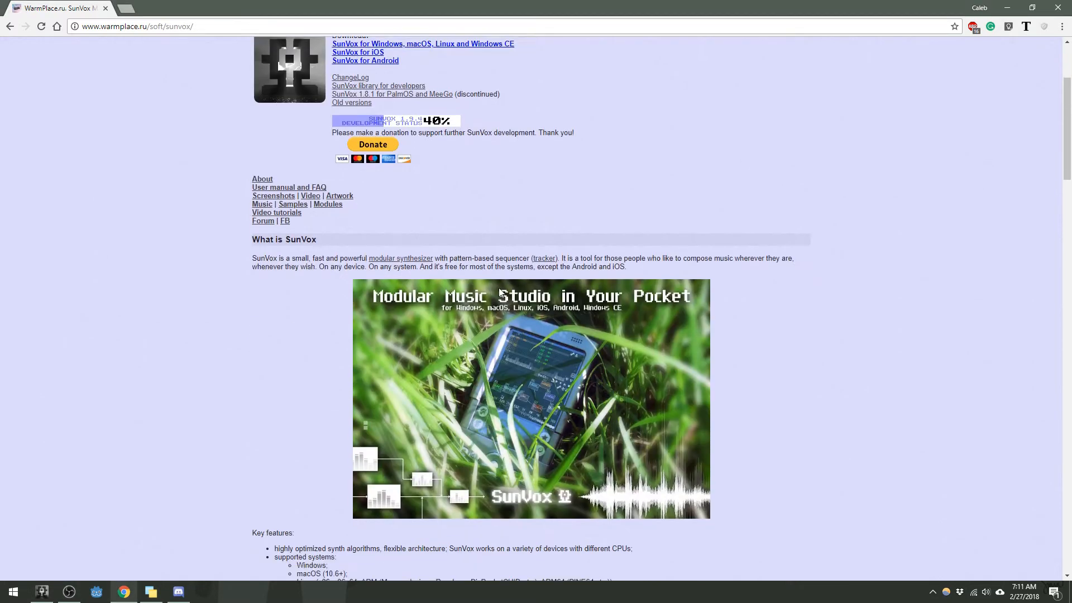
pyautogui.scroll(3, 360, 316)
pyautogui.scroll(1, 464, 147)
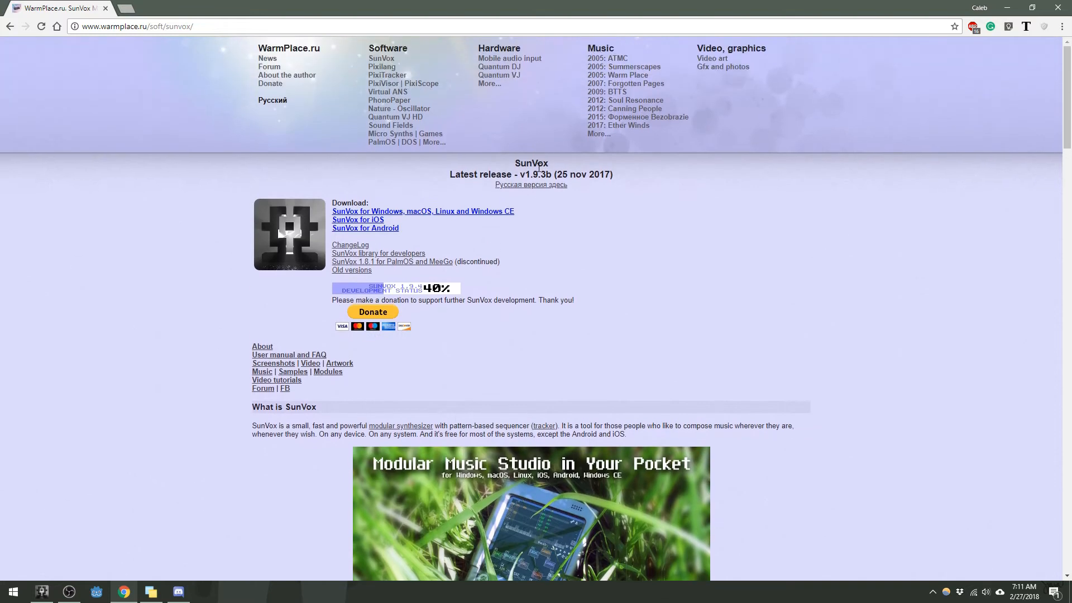
# Step: Download the SunVox release for Windows, macOS, Linux and Windows CE, saving it as sunvox-1.9.3b (1) in Downloads
pyautogui.scroll(-1, 466, 119)
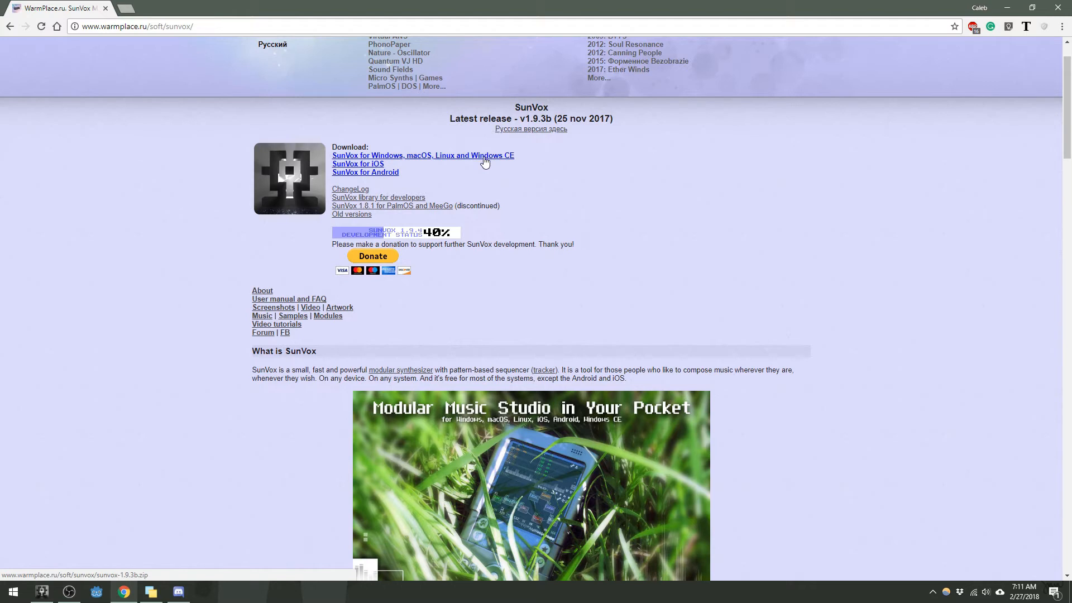
pyautogui.click(467, 160)
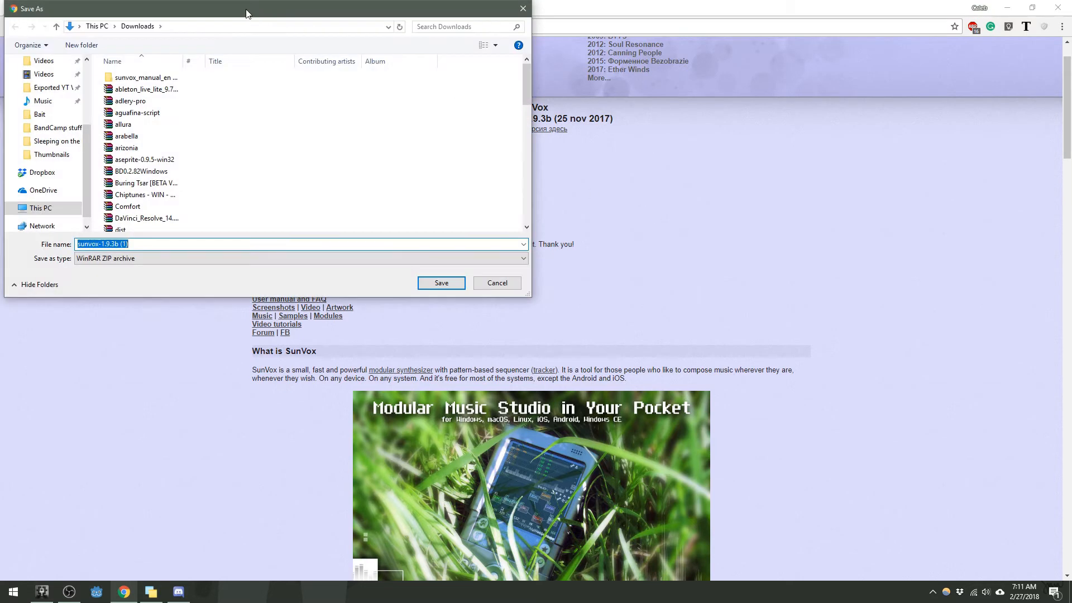
pyautogui.moveTo(247, 10); pyautogui.dragTo(454, 70)
pyautogui.click(647, 342)
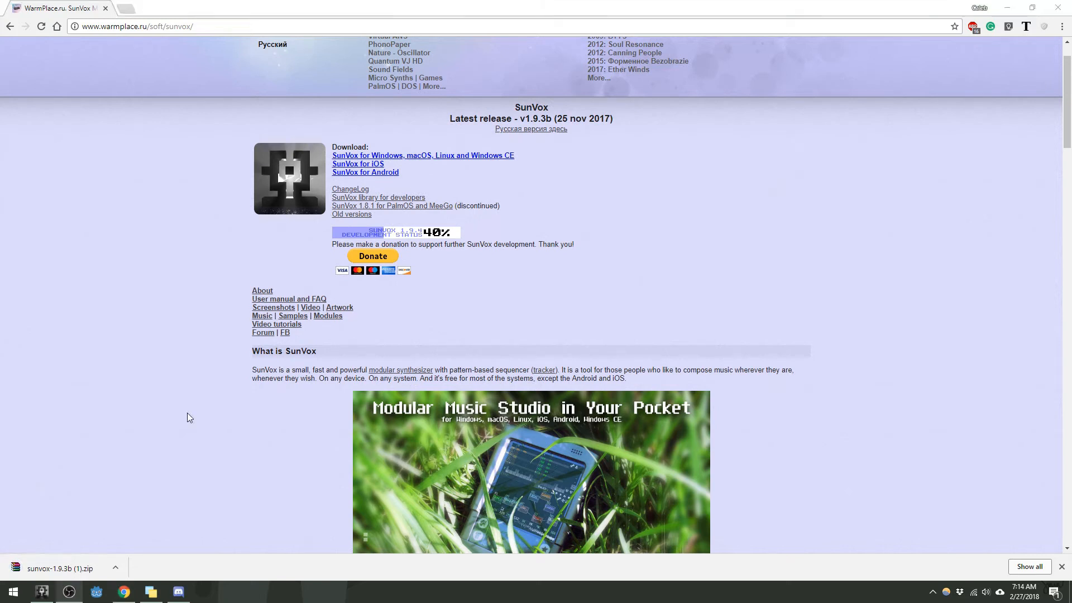
# Step: Open the downloaded sunvox-1.9.3b (1).zip, extract its sunvox folder to the desktop and close the archive
pyautogui.click(59, 569)
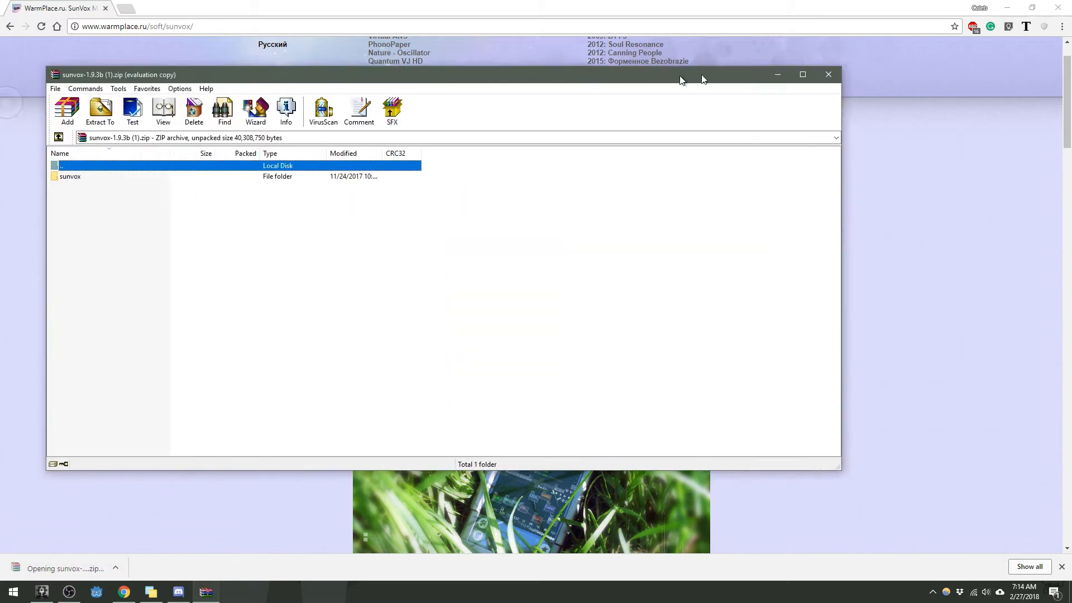
pyautogui.moveTo(682, 78); pyautogui.dragTo(730, 79)
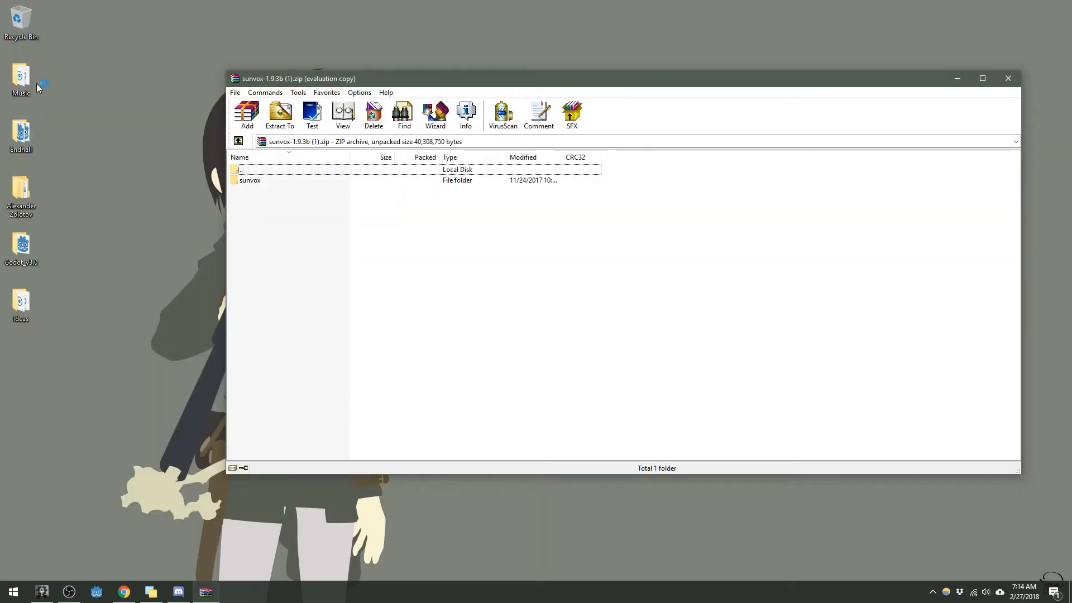
pyautogui.moveTo(252, 186); pyautogui.dragTo(40, 384)
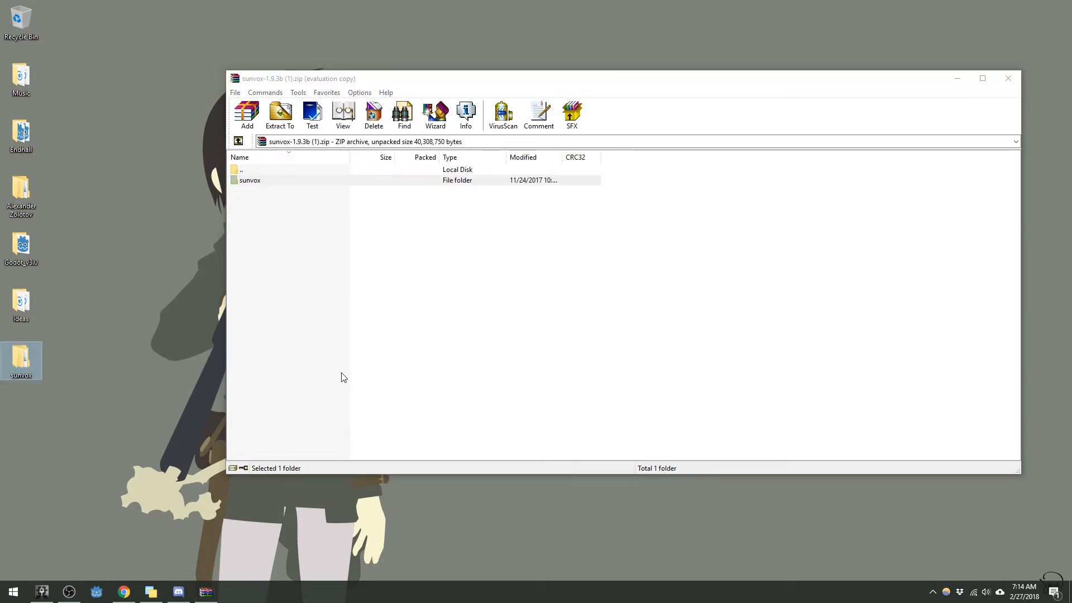
pyautogui.click(1000, 82)
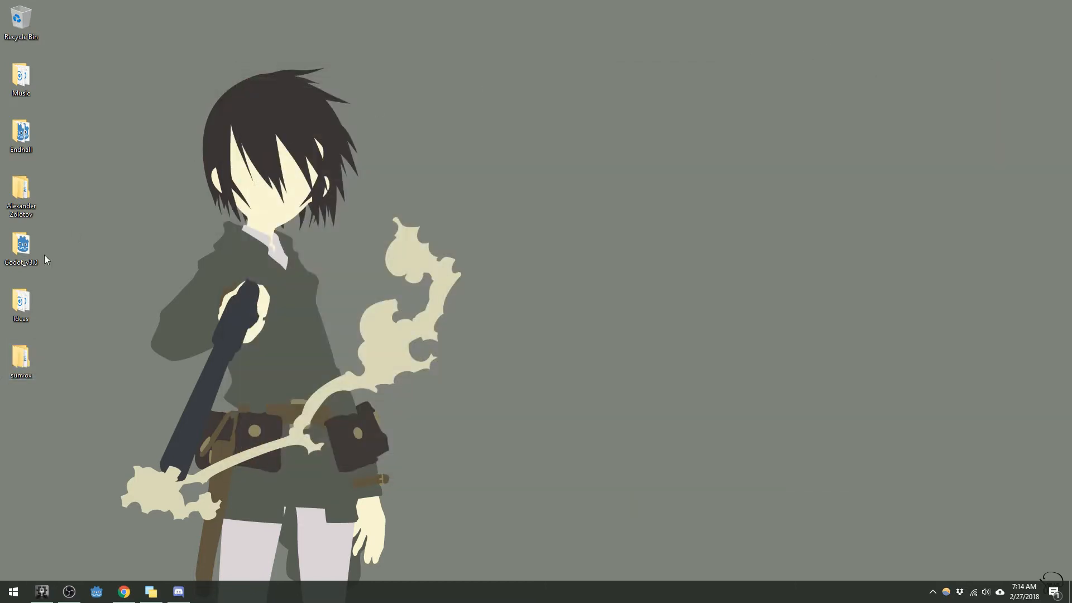
# Step: Launch the sunvox application from the windows_x86_64 folder inside the extracted sunvox folder on the desktop
pyautogui.doubleClick(25, 359)
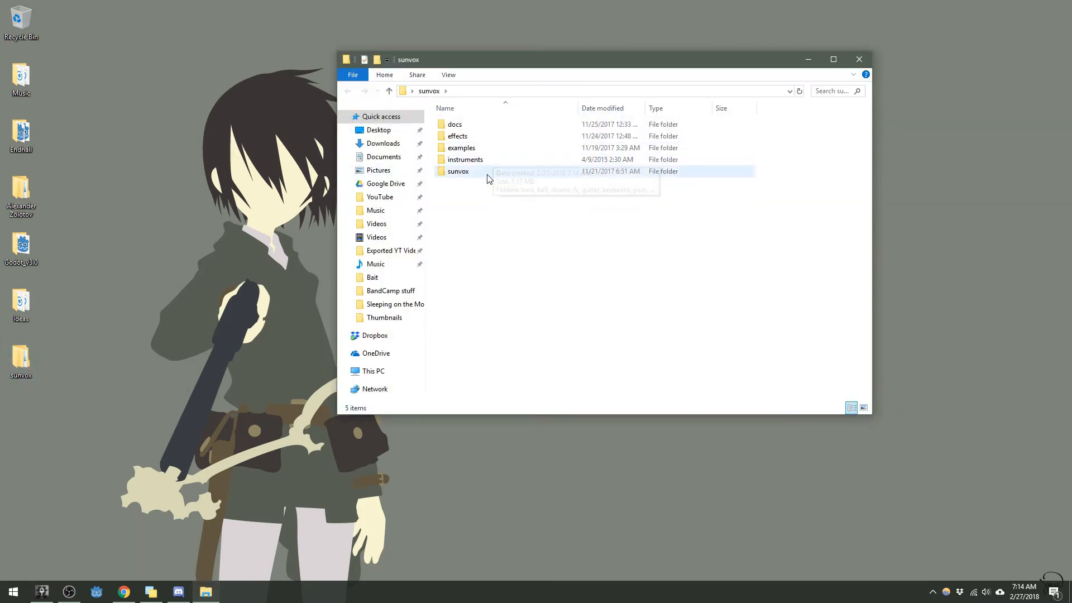
pyautogui.doubleClick(467, 172)
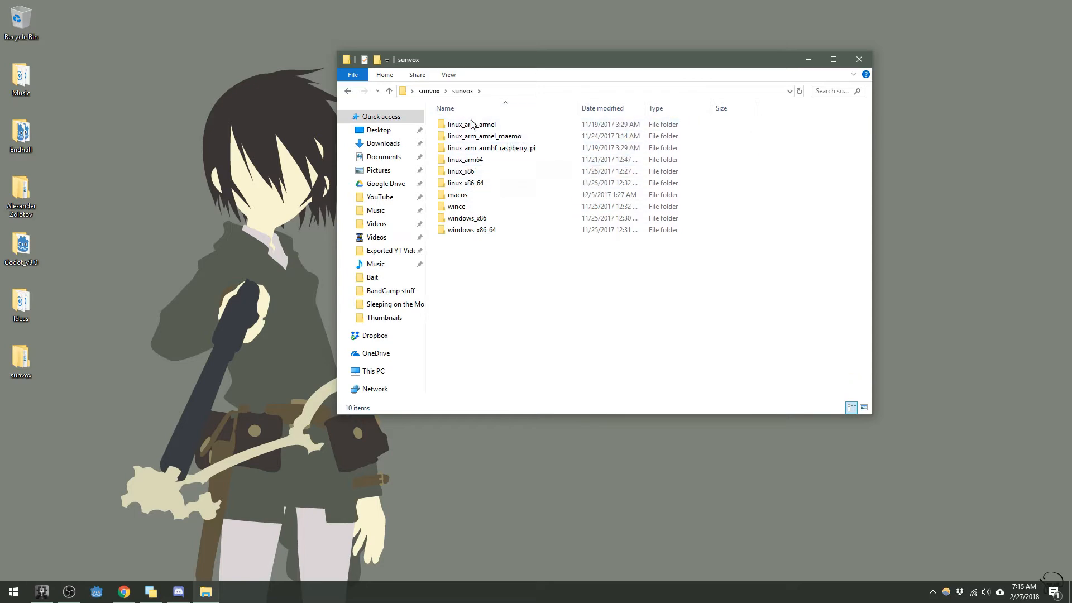
pyautogui.doubleClick(494, 234)
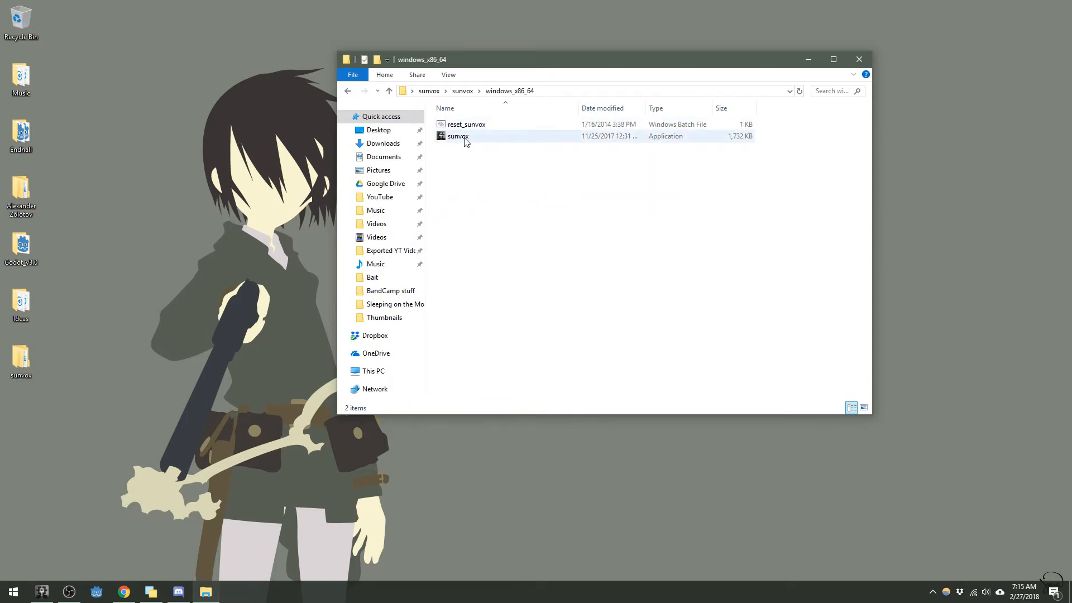
pyautogui.click(465, 140)
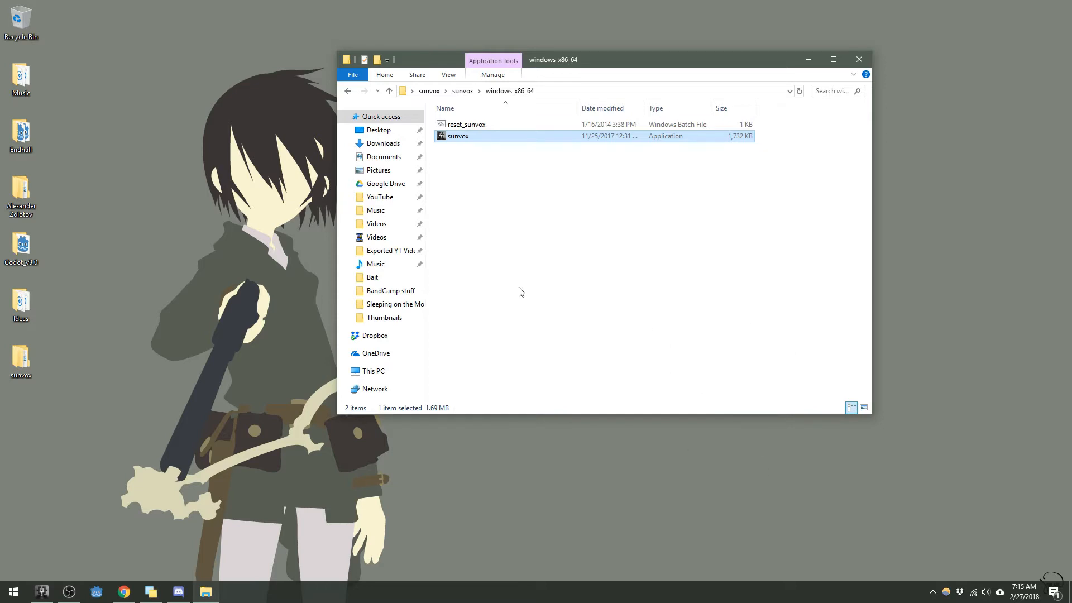
pyautogui.doubleClick(479, 139)
# Step: Enlarge the SunVox window and reposition it on the desktop so that all of its panes have room
pyautogui.moveTo(511, 134); pyautogui.dragTo(427, 93)
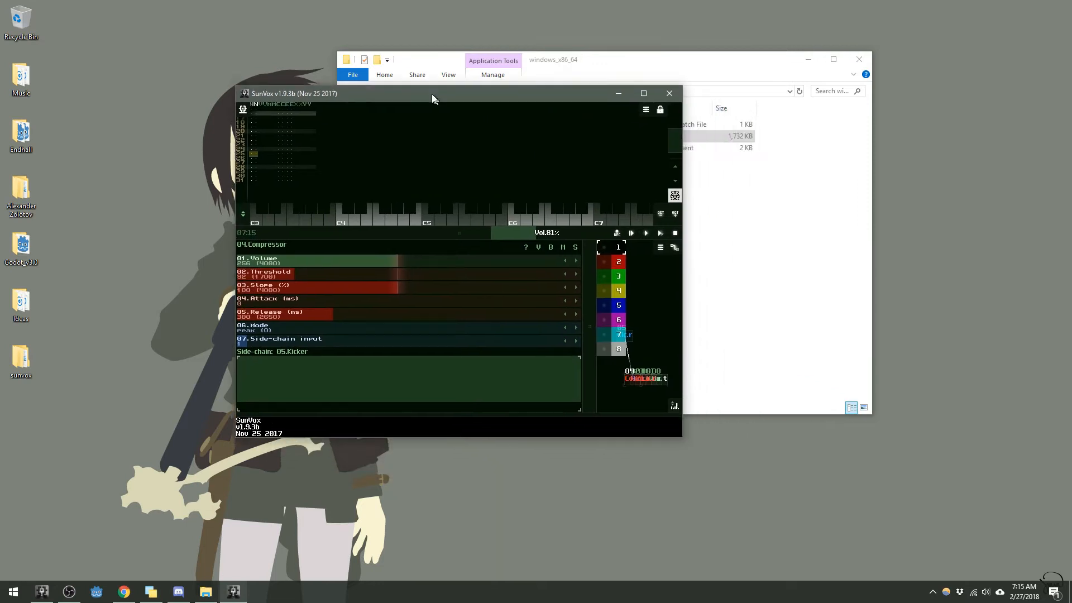
pyautogui.moveTo(674, 437); pyautogui.dragTo(1017, 556)
pyautogui.moveTo(571, 92); pyautogui.dragTo(487, 59)
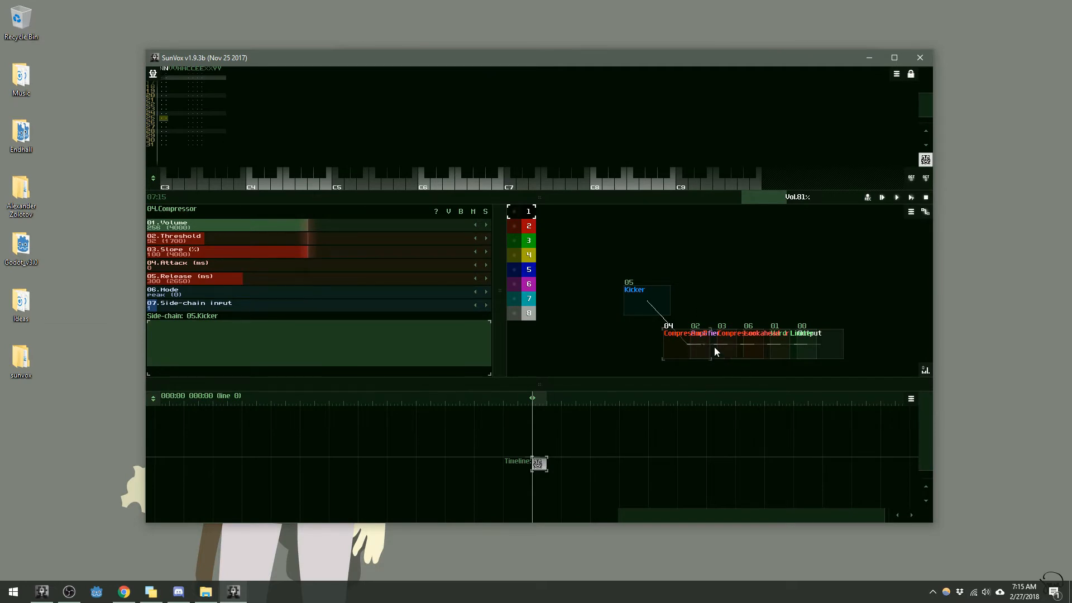
pyautogui.moveTo(715, 347); pyautogui.dragTo(641, 260)
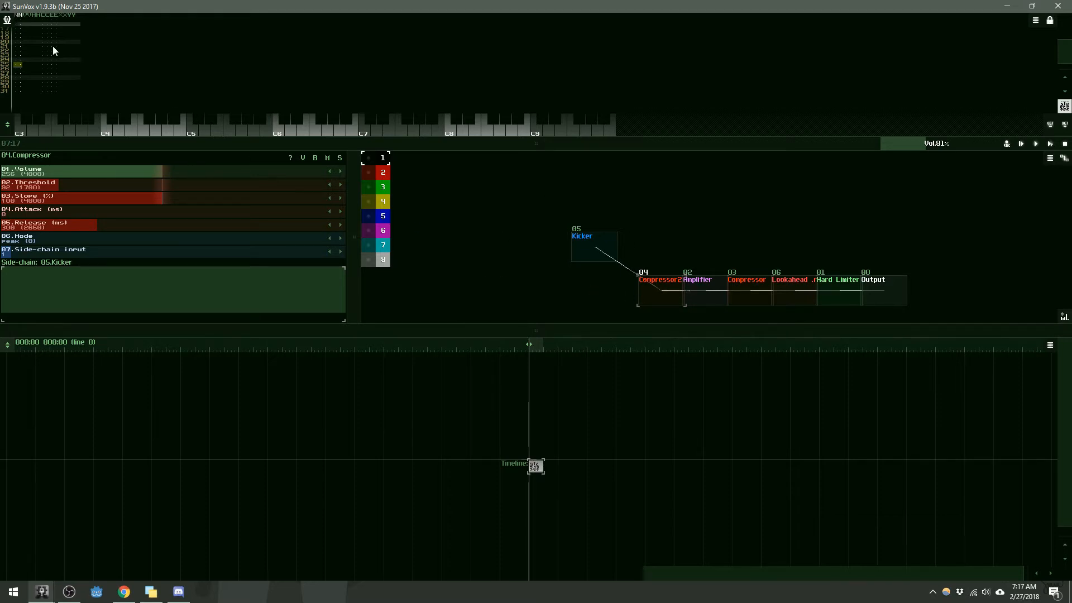
# Step: Create a new project using the Empty option
pyautogui.click(8, 22)
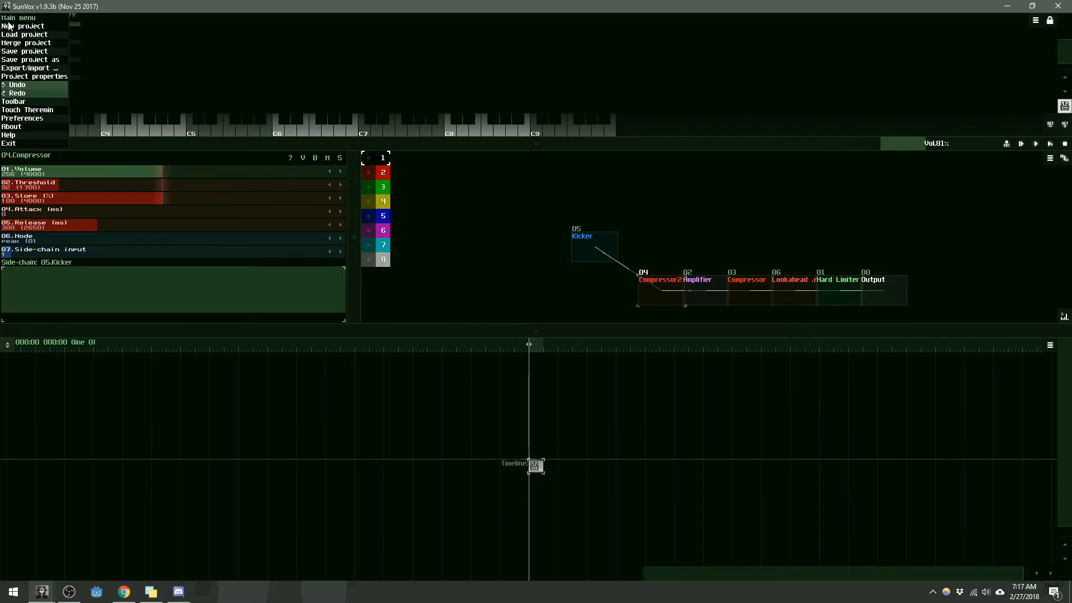
pyautogui.click(26, 26)
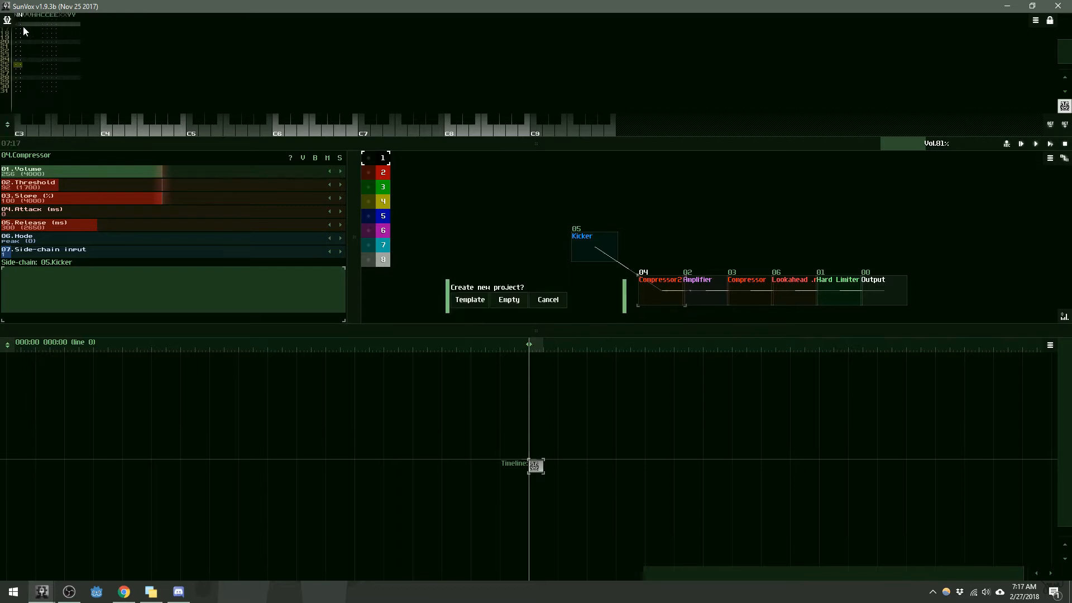
pyautogui.click(508, 301)
# Step: Resize the panes so that the pattern editor fills most of the window and the timeline shrinks
pyautogui.moveTo(536, 331); pyautogui.dragTo(404, 435)
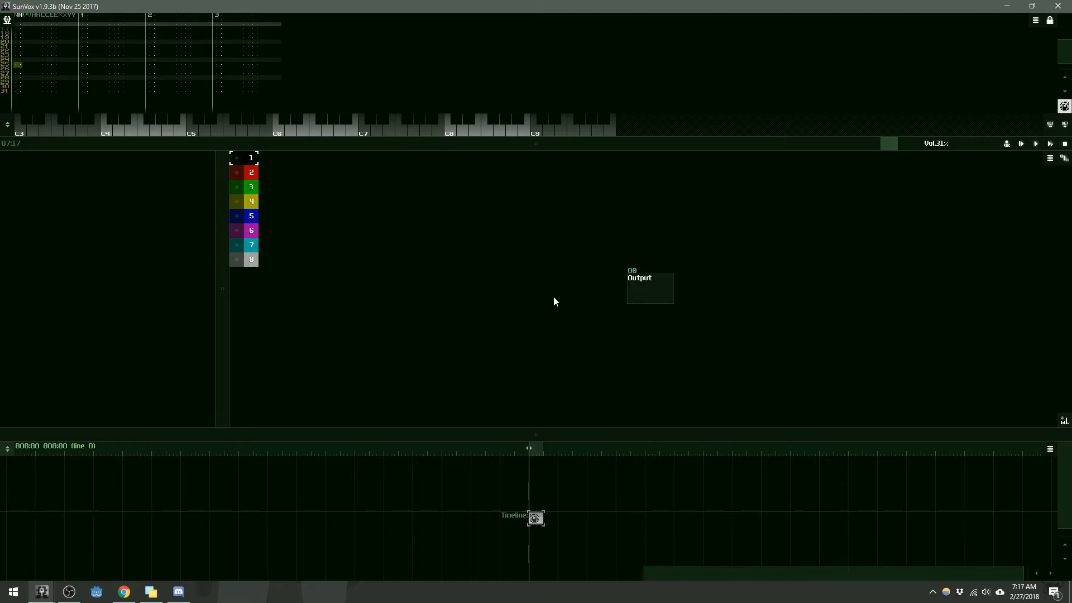
pyautogui.moveTo(223, 186); pyautogui.dragTo(181, 212)
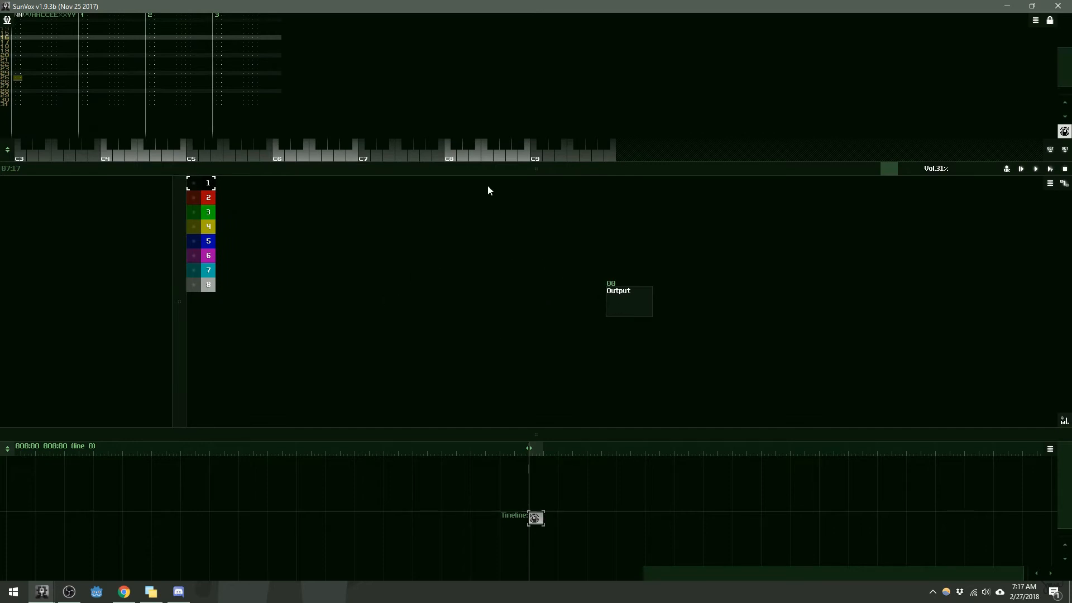
pyautogui.moveTo(437, 169); pyautogui.dragTo(477, 454)
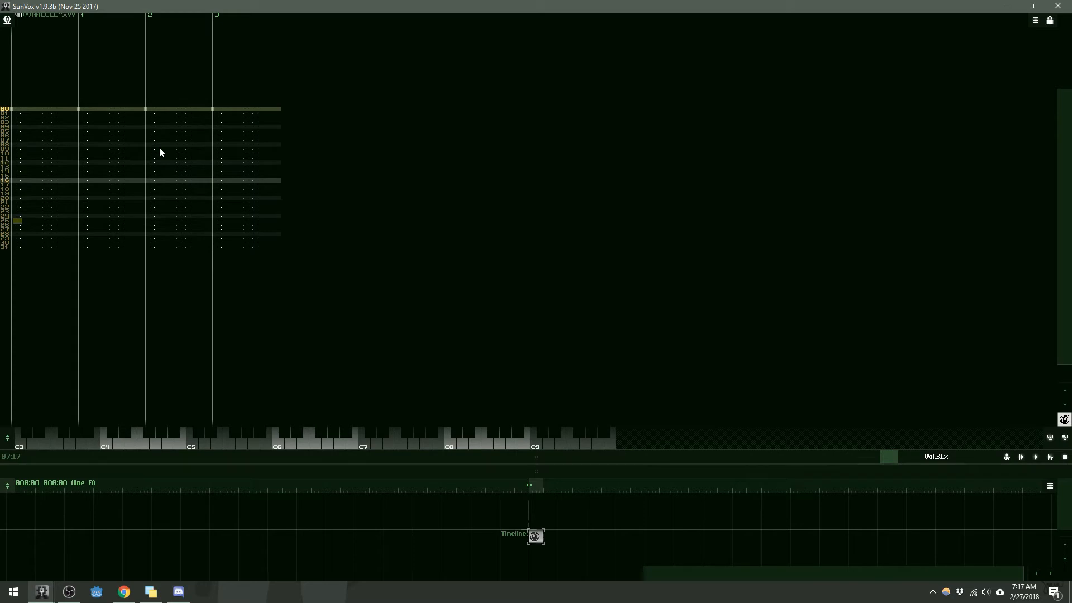
# Step: Move the edit cursor to line 00 of the first track in the pattern editor
pyautogui.click(17, 110)
pyautogui.scroll(-7, 66, 265)
pyautogui.scroll(5, 48, 225)
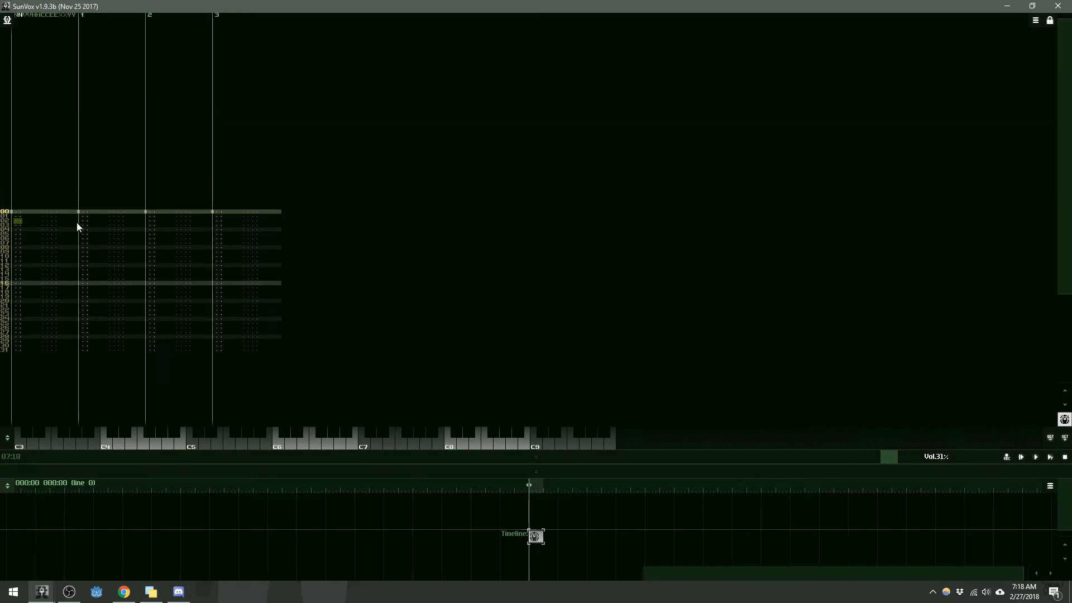
pyautogui.scroll(-1, 85, 251)
pyautogui.scroll(3, 86, 249)
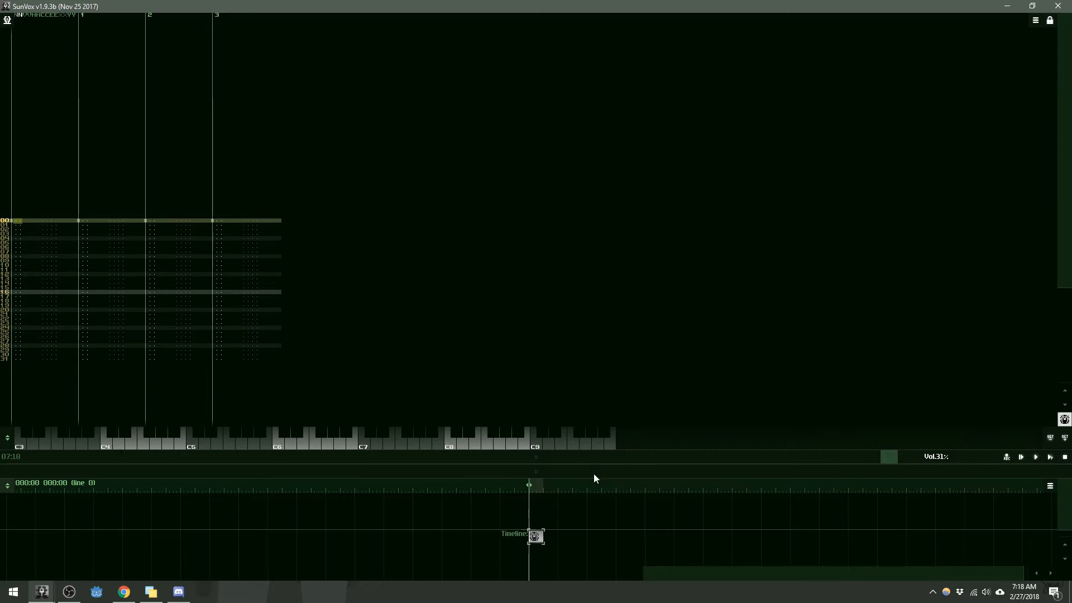
# Step: Enlarge the timeline pane and add three more patterns after the existing one
pyautogui.moveTo(594, 474); pyautogui.dragTo(594, 203)
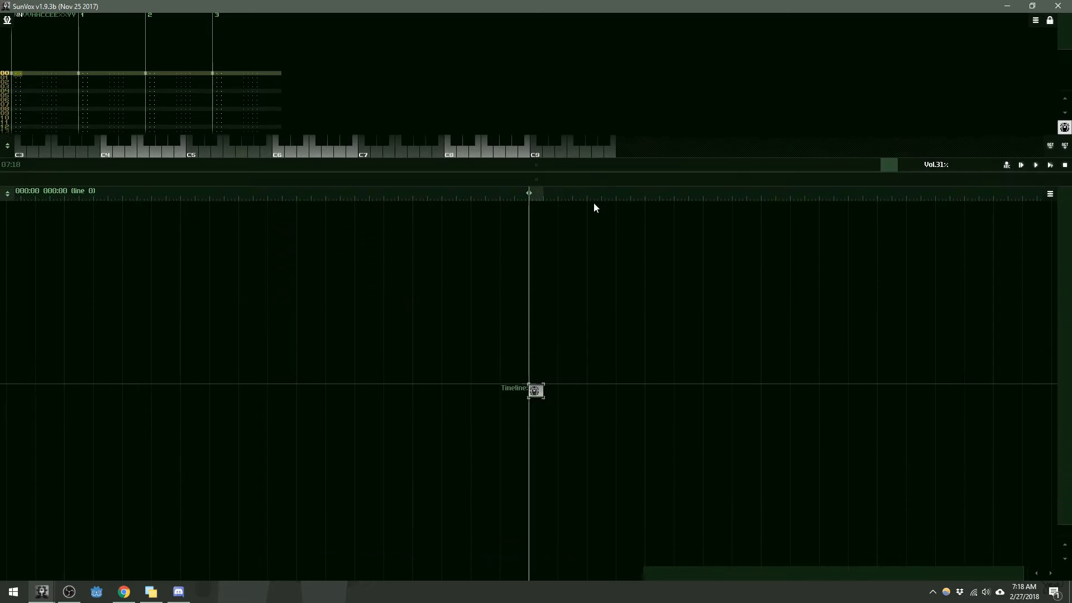
pyautogui.click(539, 387)
pyautogui.hotkey('ctrl', 'v')
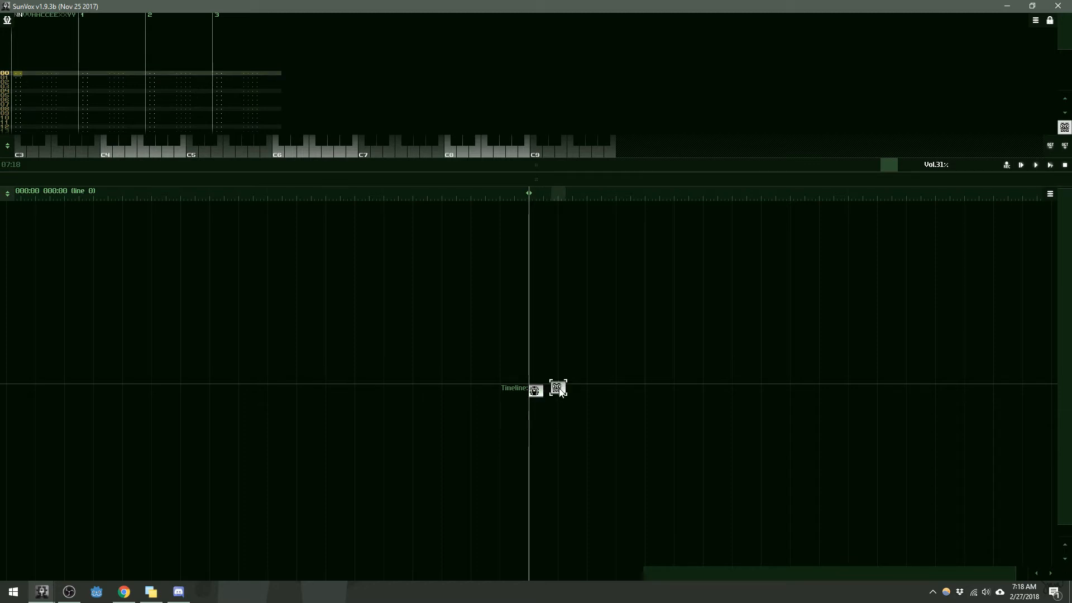
pyautogui.moveTo(558, 388); pyautogui.dragTo(600, 358)
pyautogui.hotkey('ctrl', 'v')
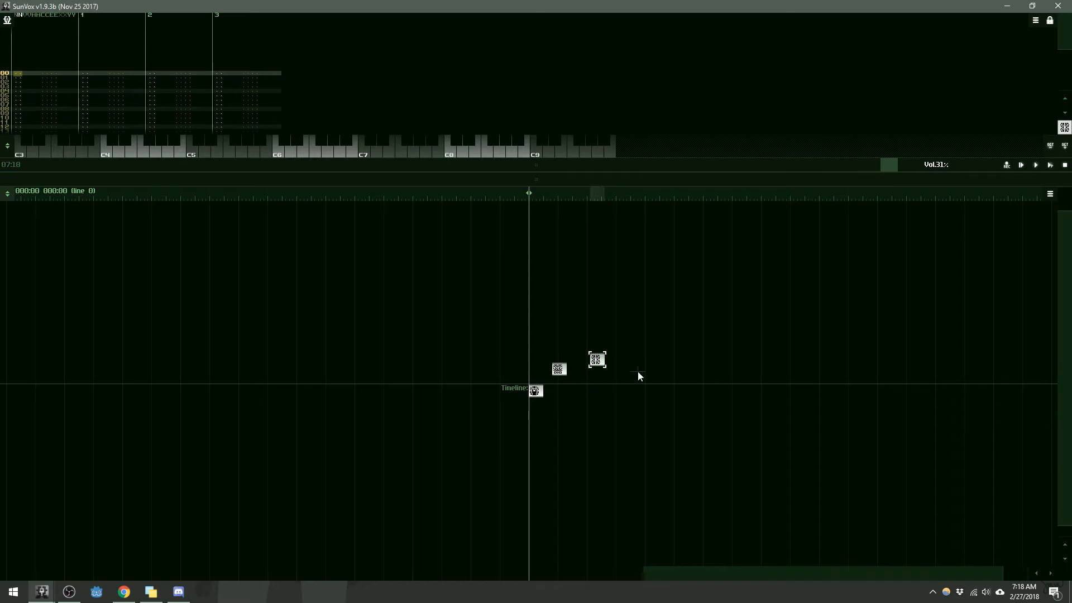
pyautogui.hotkey('ctrl', 'v')
# Step: Remove the three added patterns from the timeline, keeping only the original pattern at the start
pyautogui.press('Delete')
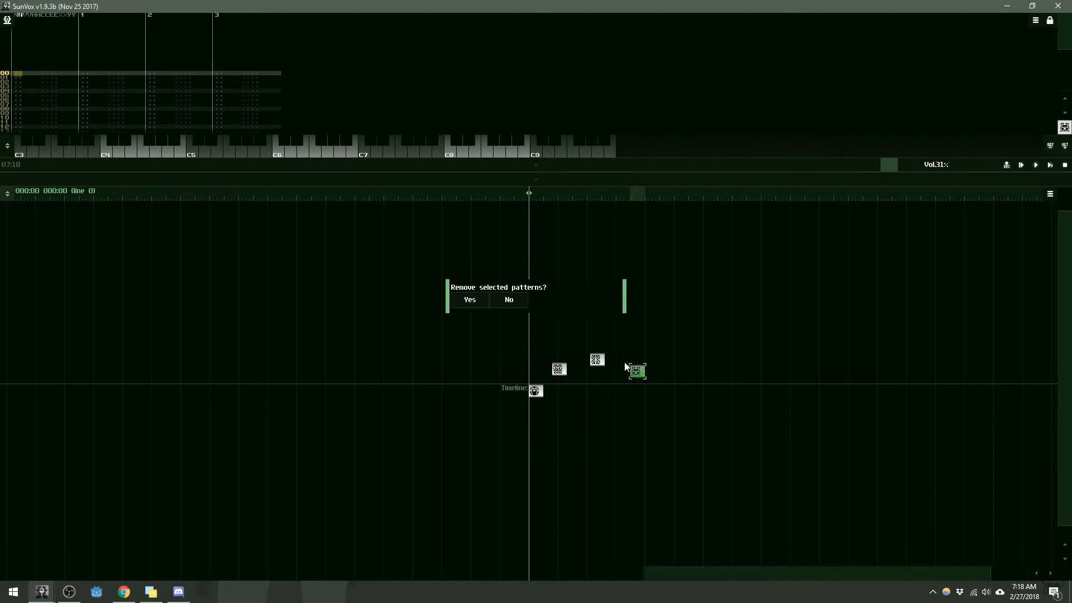
pyautogui.press('Return')
pyautogui.press('Delete')
pyautogui.press('Return')
pyautogui.press('Delete')
pyautogui.press('Return')
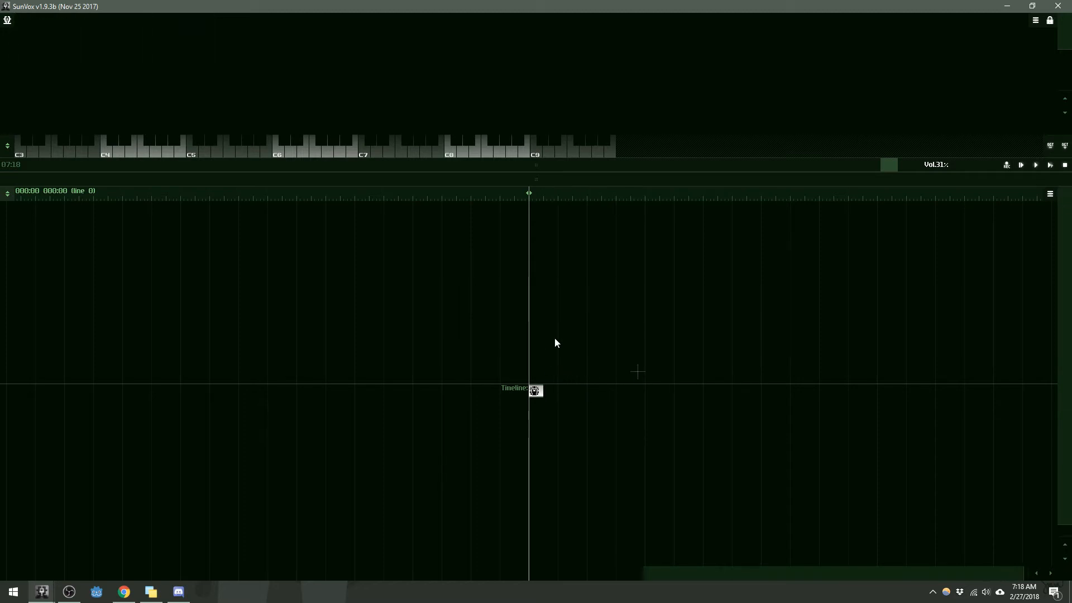
# Step: Place another pattern just after the original one on the timeline, shift it slightly and remove it again
pyautogui.hotkey('ctrl', 'z')
pyautogui.moveTo(564, 366)
pyautogui.mouseDown()
pyautogui.moveTo(565, 345)
pyautogui.moveTo(576, 373)
pyautogui.mouseUp()
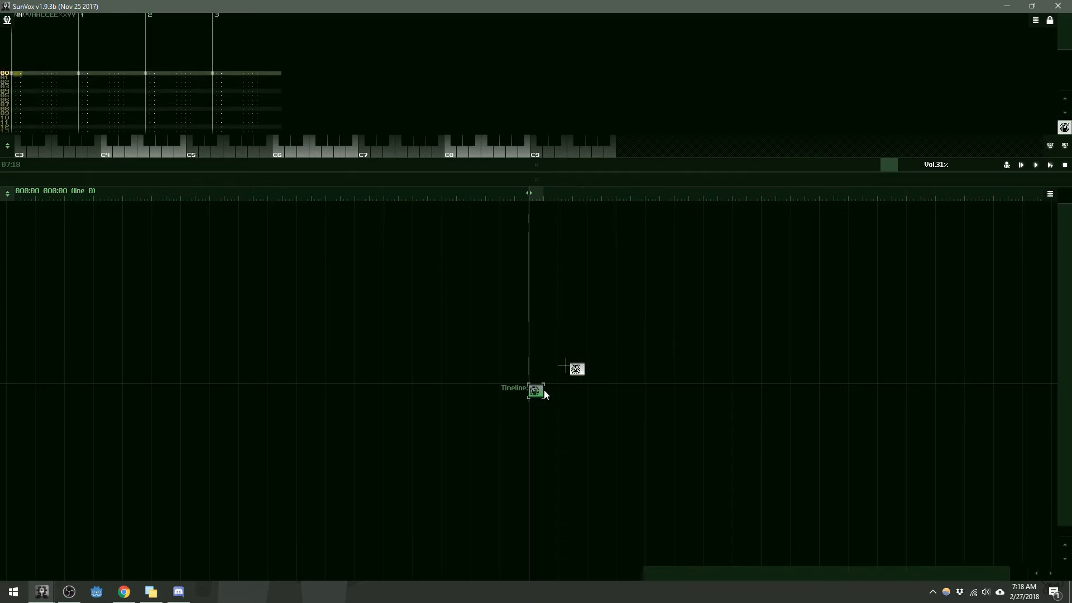
pyautogui.moveTo(575, 375); pyautogui.dragTo(570, 396)
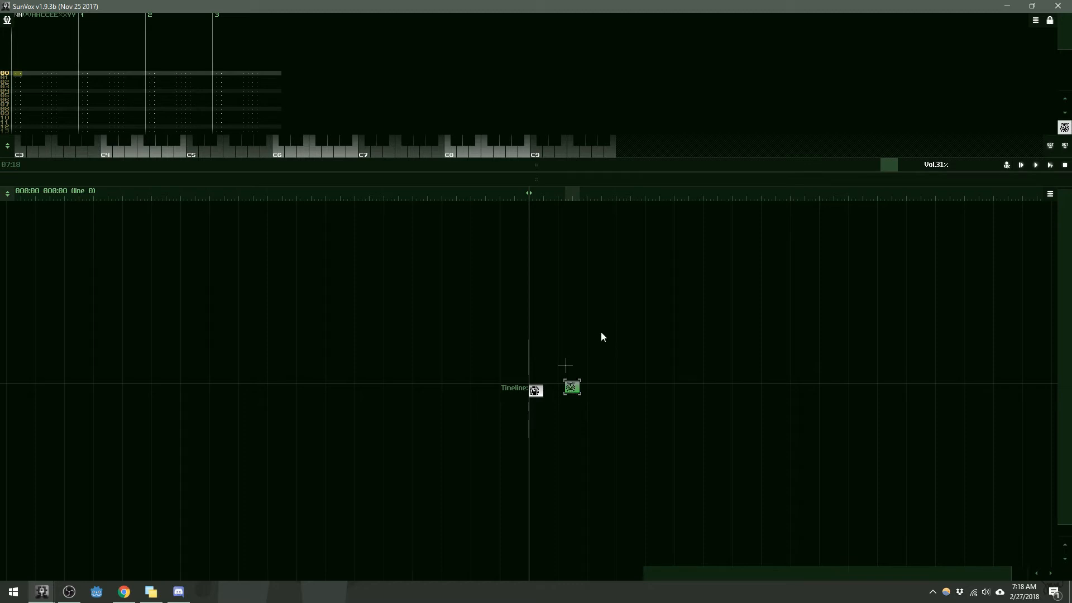
pyautogui.press('Delete')
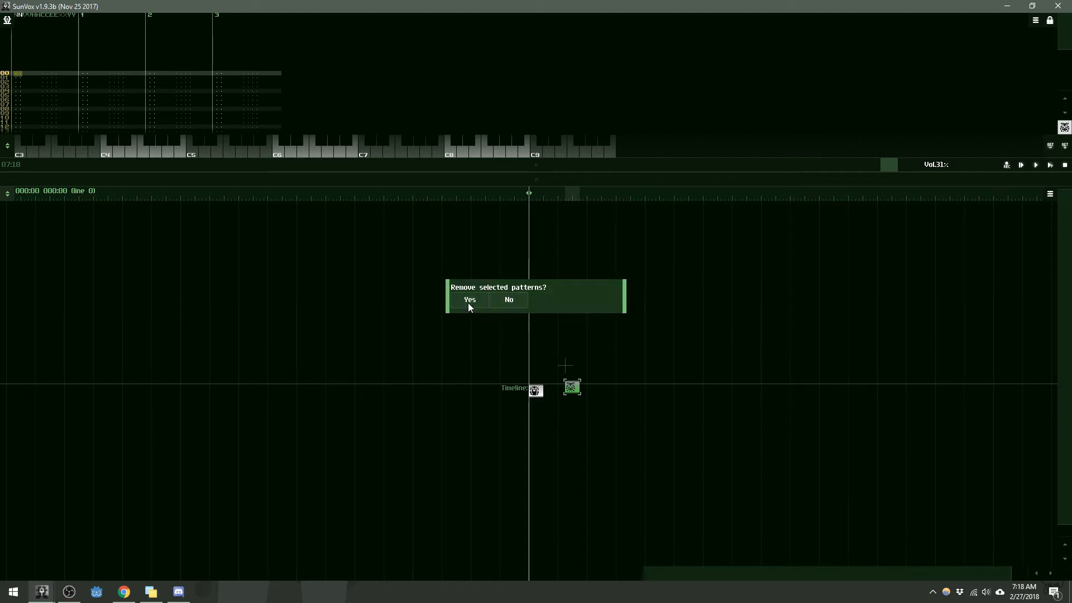
pyautogui.click(469, 302)
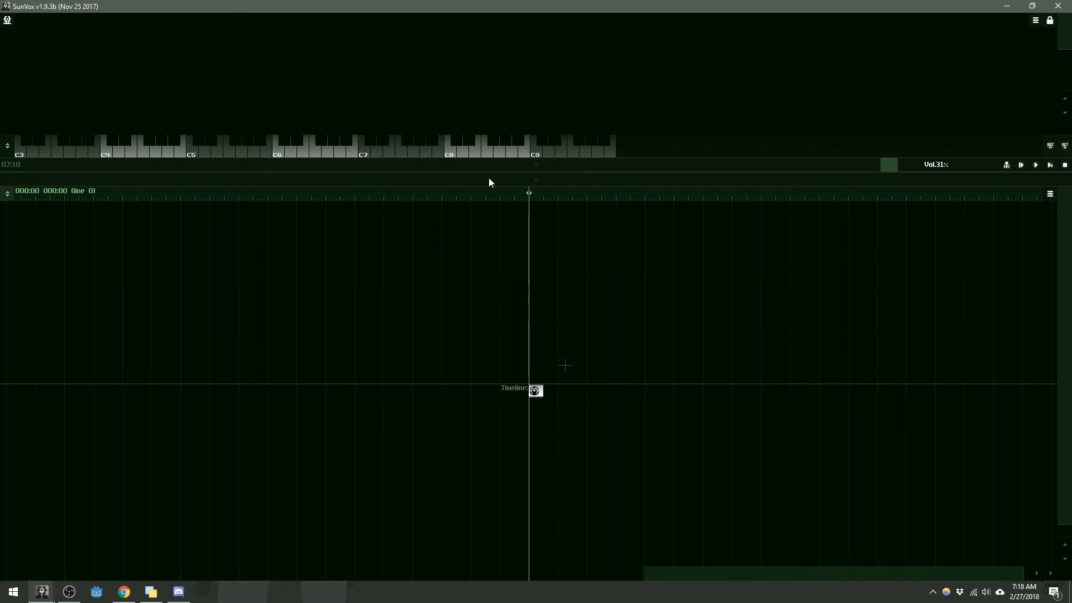
# Step: Resize the panes so that the module view reappears between the pattern editor and the timeline
pyautogui.moveTo(489, 182); pyautogui.dragTo(469, 364)
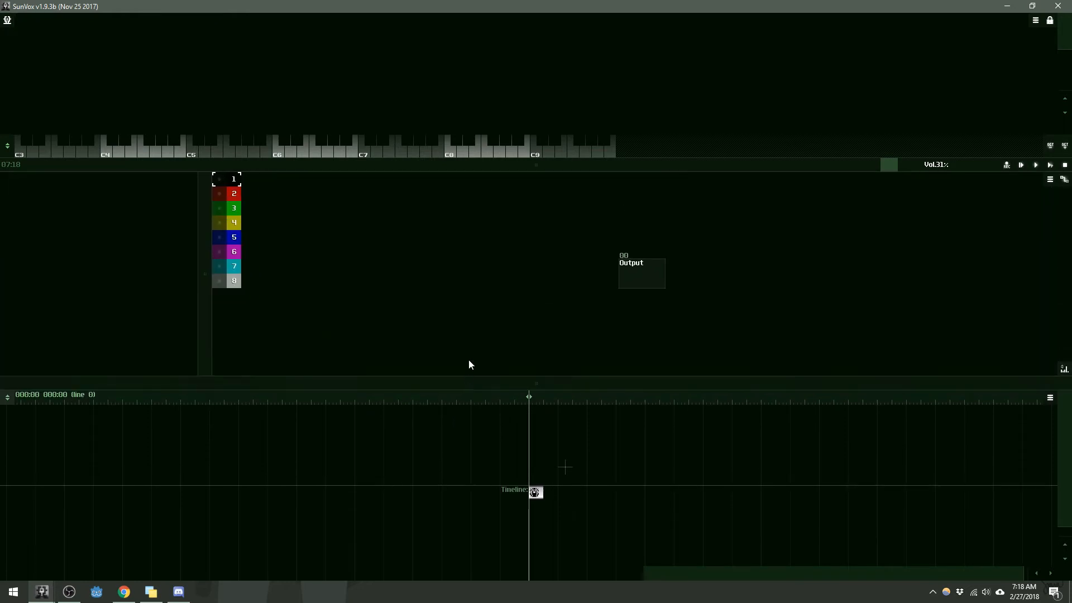
pyautogui.moveTo(339, 159); pyautogui.dragTo(349, 171)
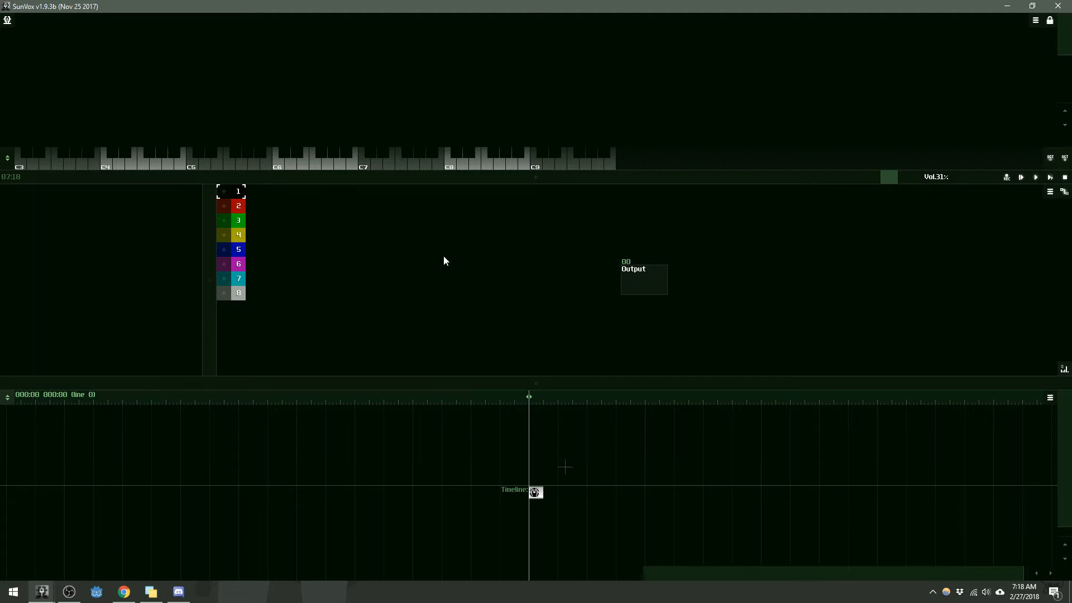
# Step: Open the timeline's pattern in the pattern editor and enlarge the editor down to the timeline
pyautogui.click(538, 491)
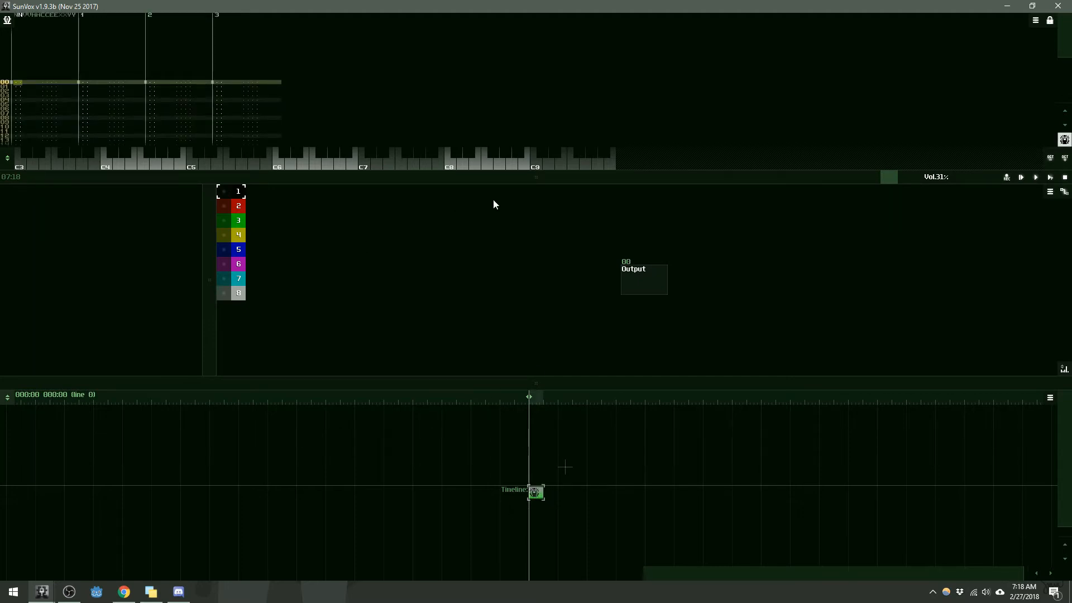
pyautogui.moveTo(477, 175); pyautogui.dragTo(474, 403)
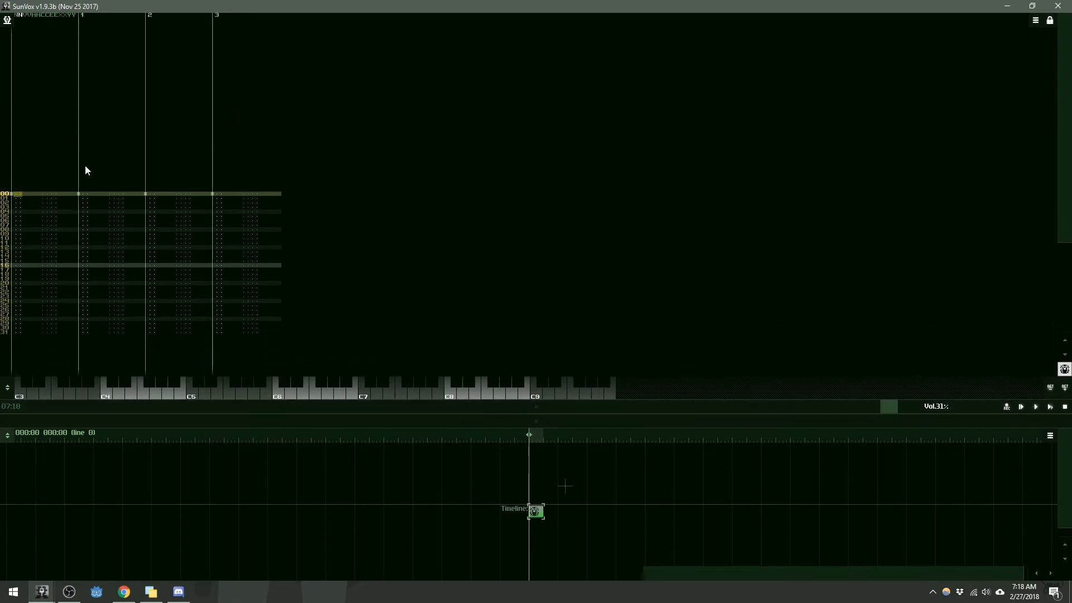
# Step: Examine the pattern's lines in its first track, moving back and forth between line 00 and line 18
pyautogui.click(25, 200)
pyautogui.scroll(-11, 24, 205)
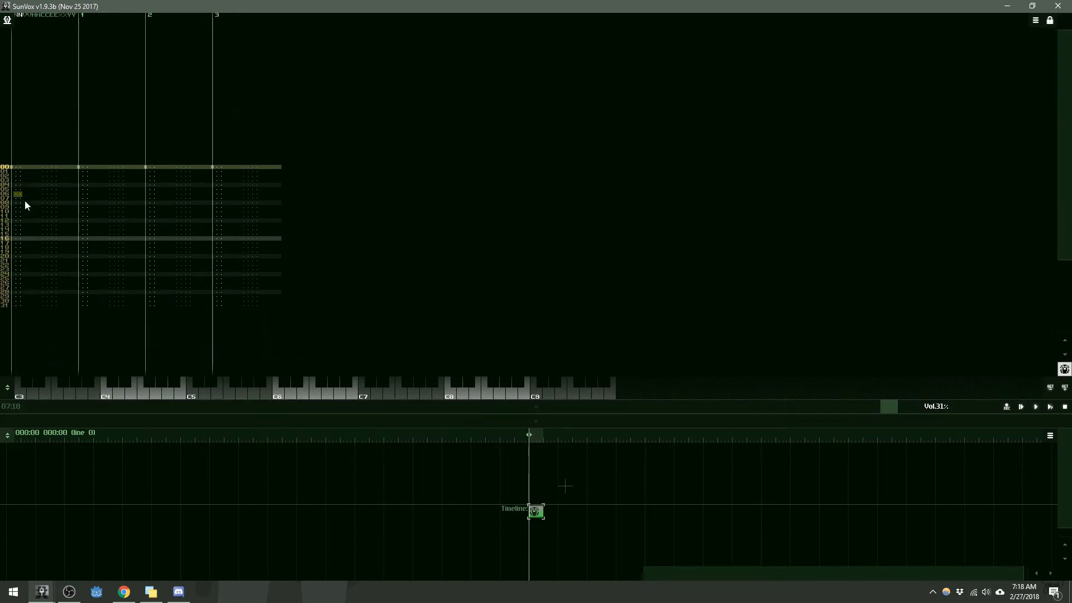
pyautogui.scroll(12, 23, 208)
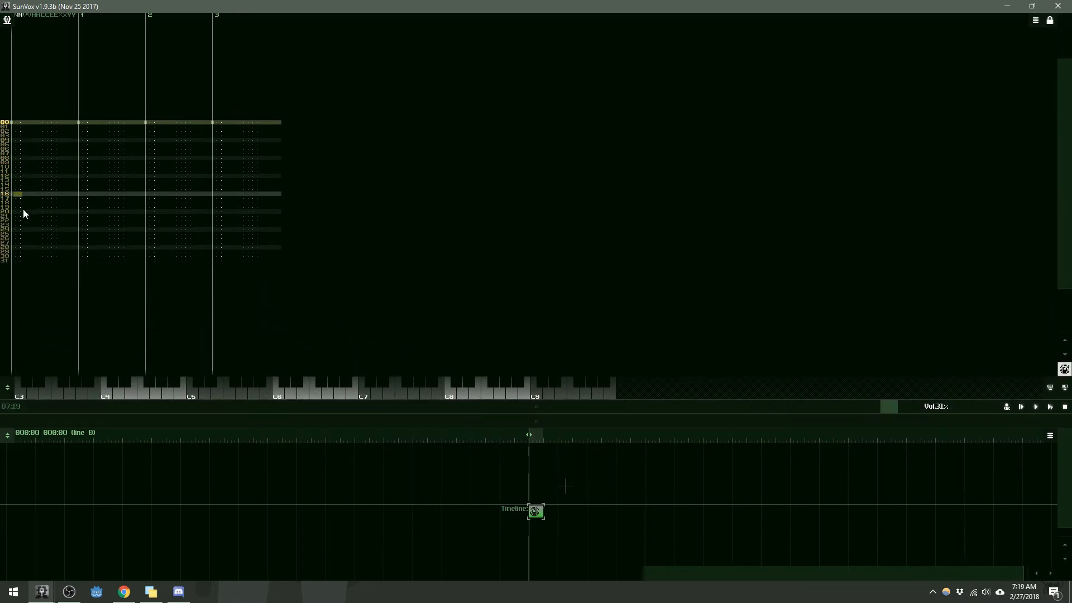
pyautogui.scroll(2, 23, 213)
pyautogui.scroll(-8, 24, 212)
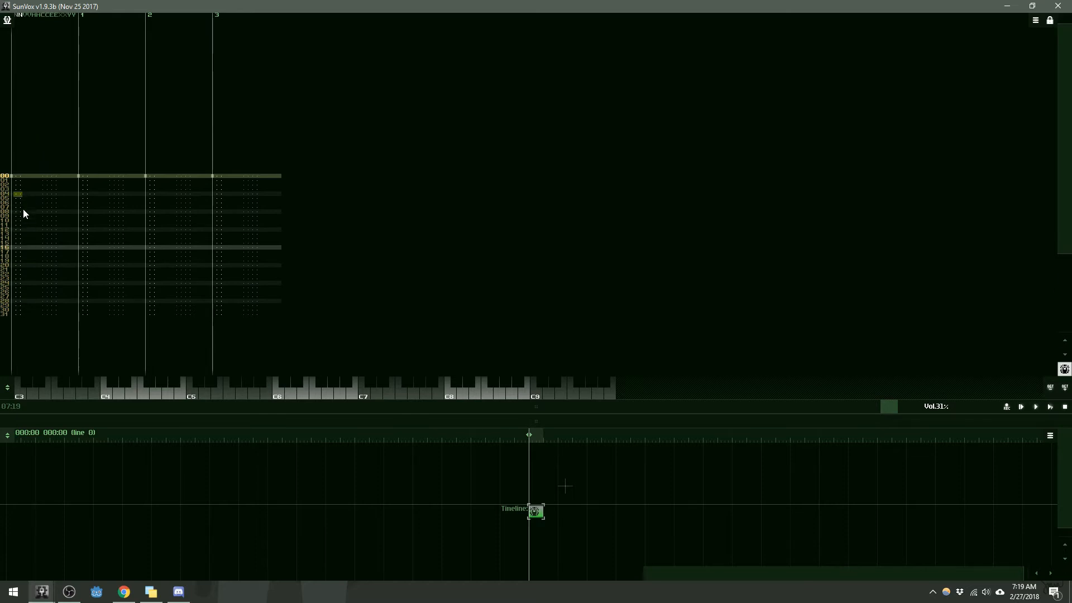
pyautogui.scroll(-7, 23, 210)
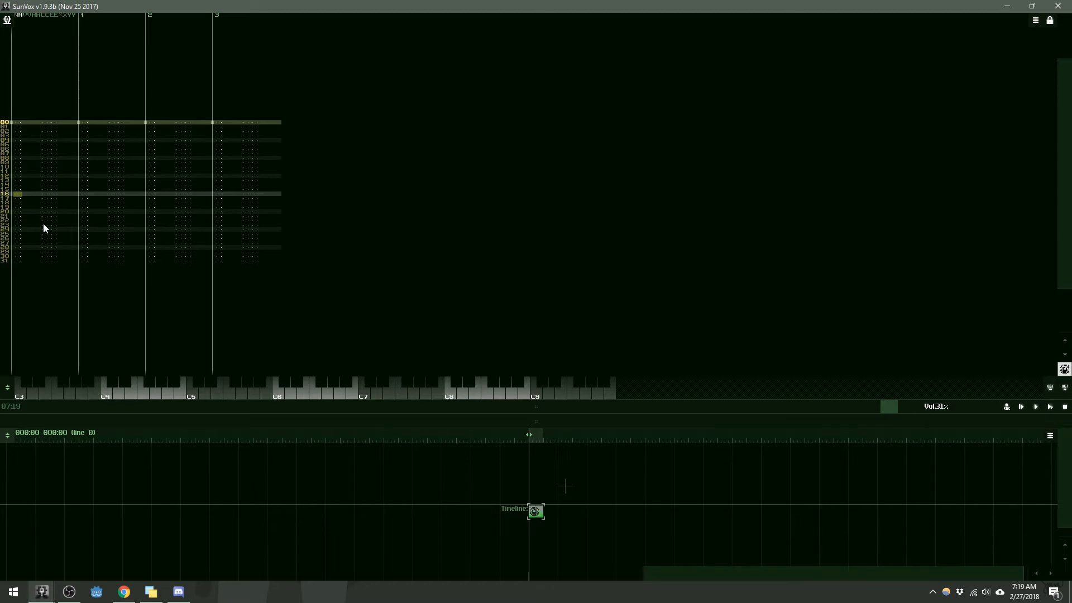
pyautogui.scroll(-2, 32, 137)
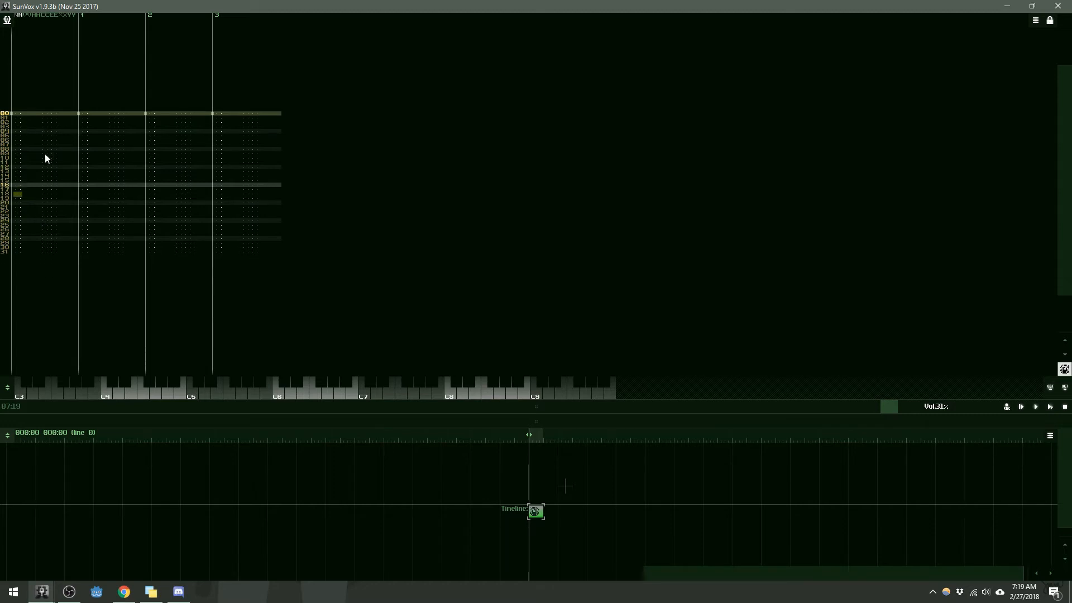
pyautogui.scroll(16, 45, 154)
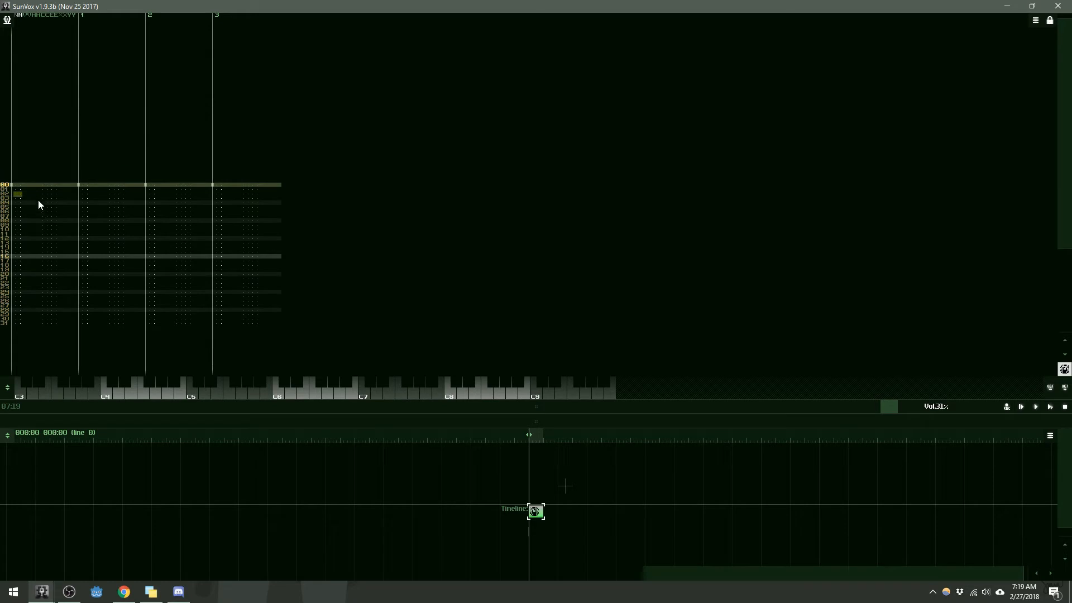
pyautogui.scroll(-6, 38, 200)
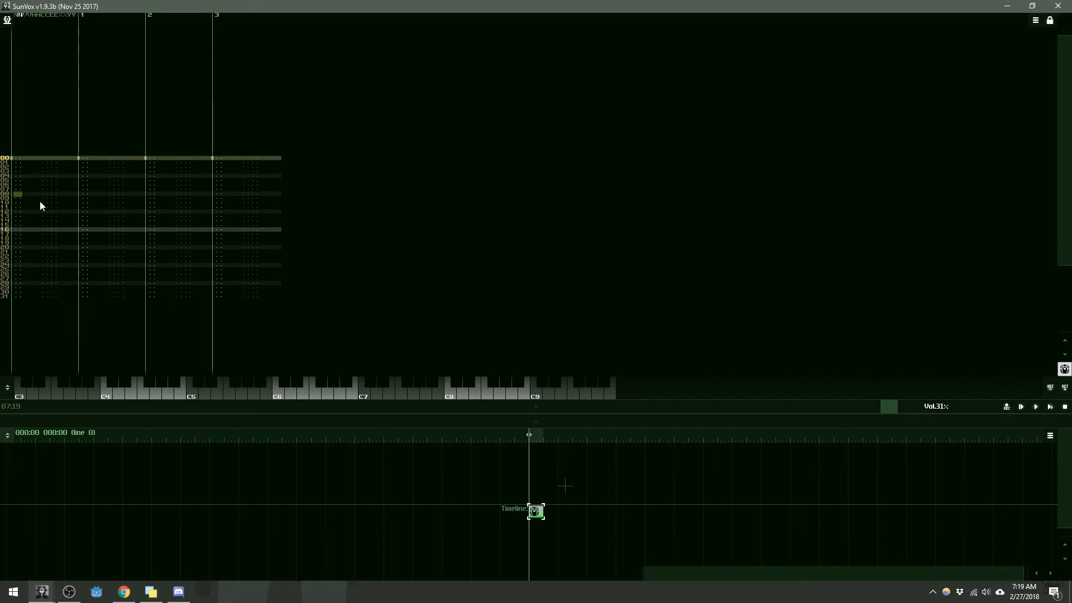
pyautogui.scroll(-7, 39, 201)
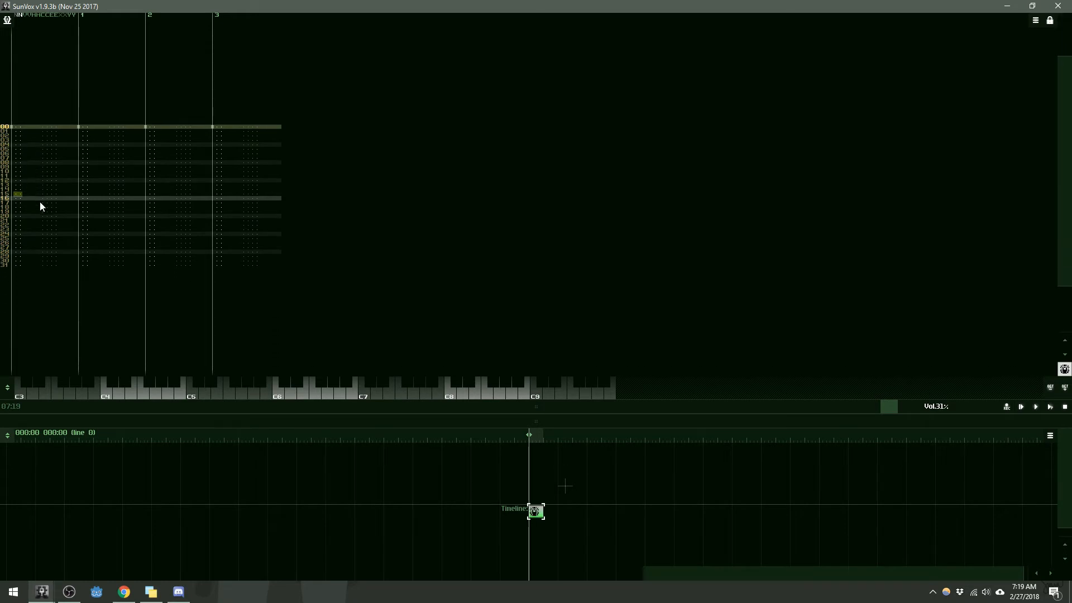
pyautogui.scroll(-1, 39, 202)
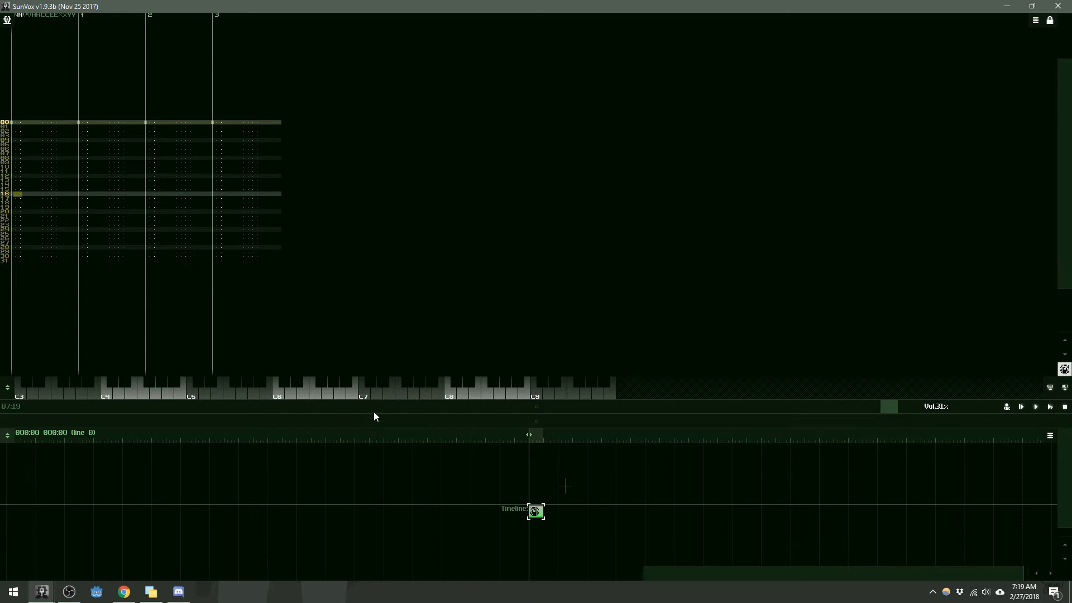
# Step: Bring the module view back between the pattern editor and the timeline, and review the available module commands
pyautogui.moveTo(374, 416)
pyautogui.mouseDown()
pyautogui.moveTo(376, 346)
pyautogui.moveTo(377, 420)
pyautogui.mouseUp()
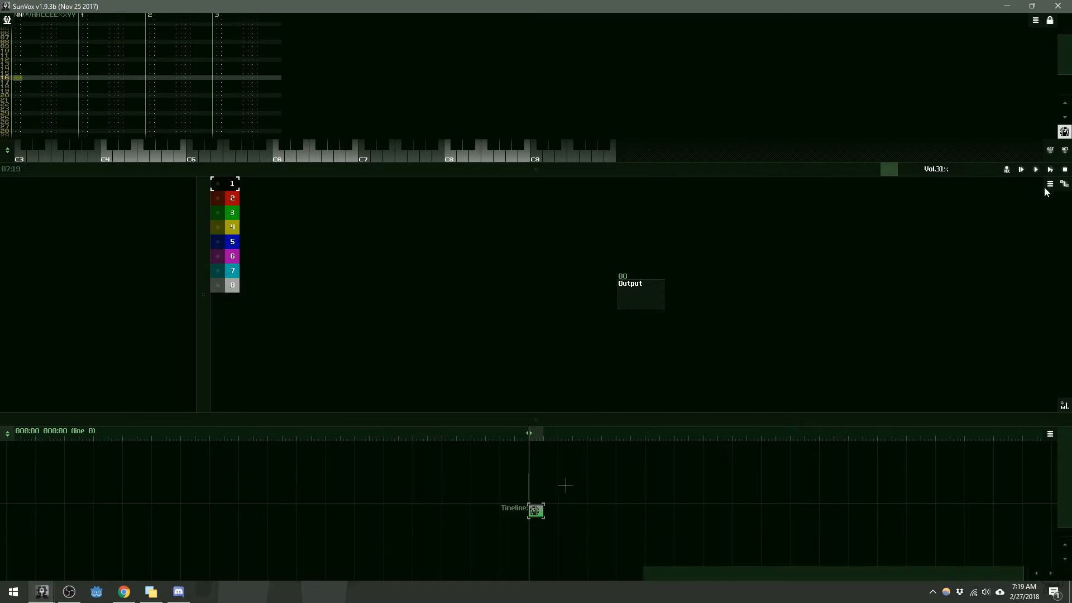
pyautogui.rightClick(475, 272)
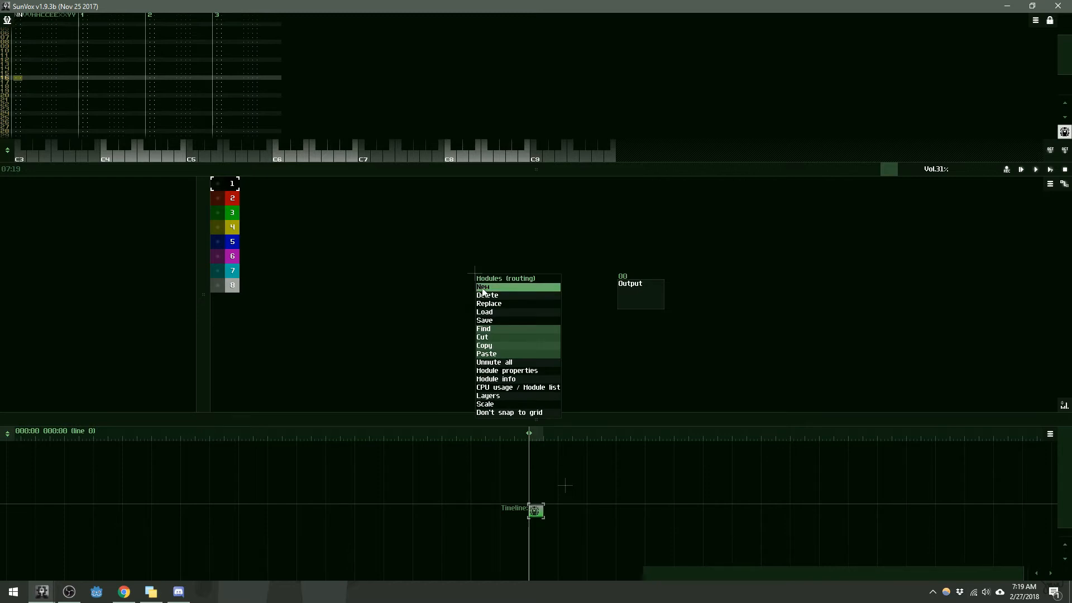
pyautogui.click(486, 240)
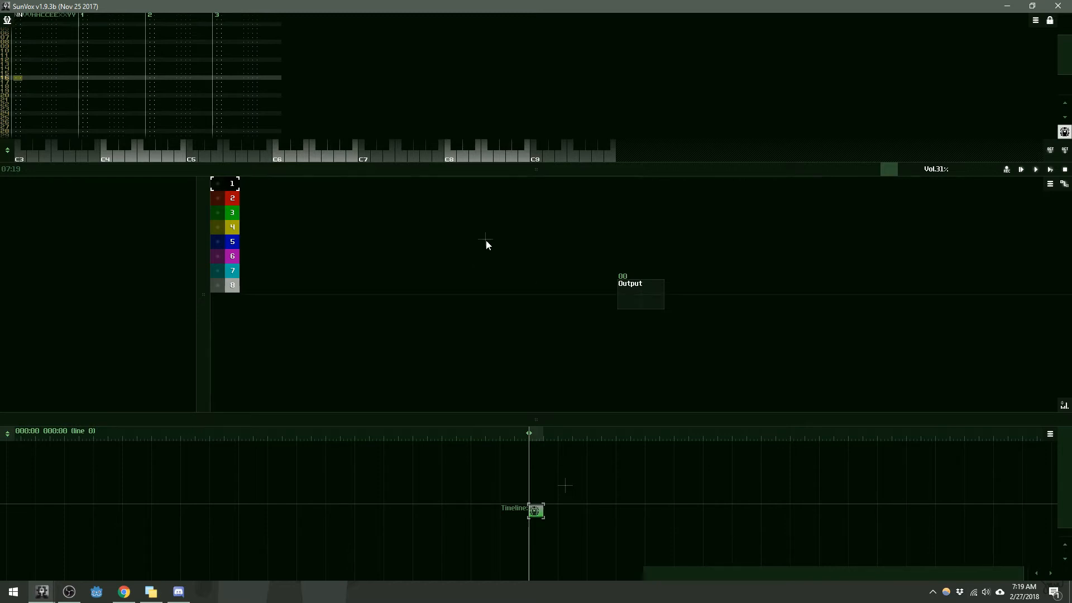
pyautogui.click(1051, 185)
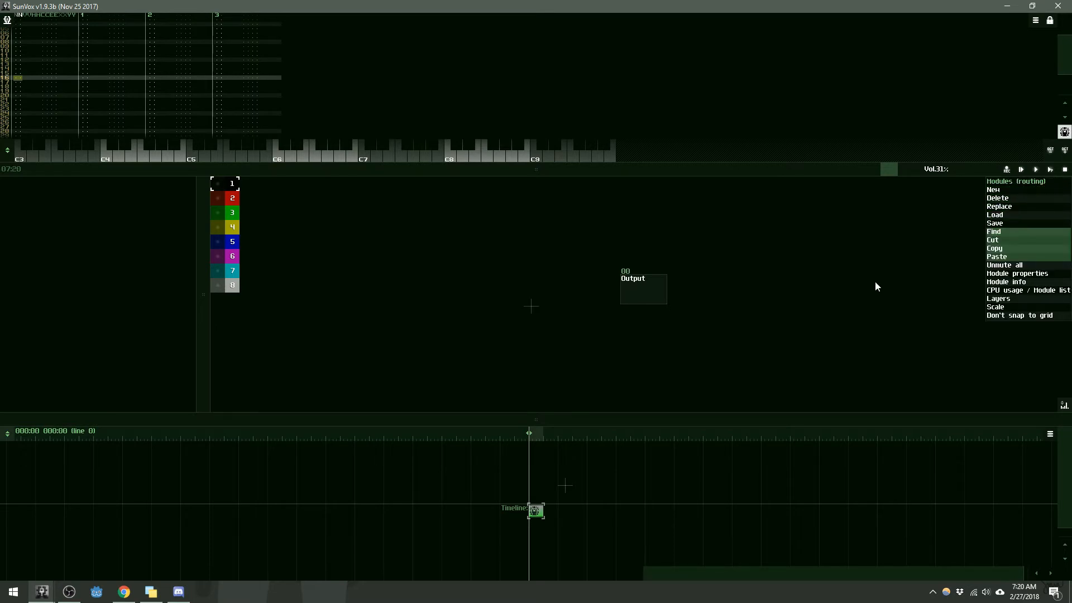
pyautogui.click(857, 287)
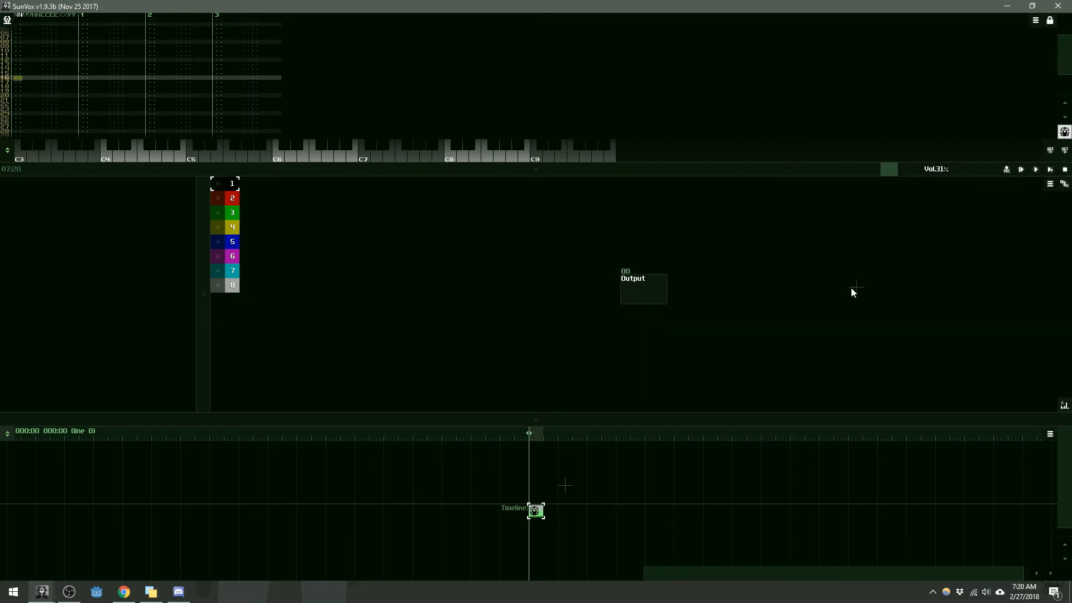
# Step: Examine the new-module types and the effect module files available for loading, without adding any module
pyautogui.doubleClick(467, 268)
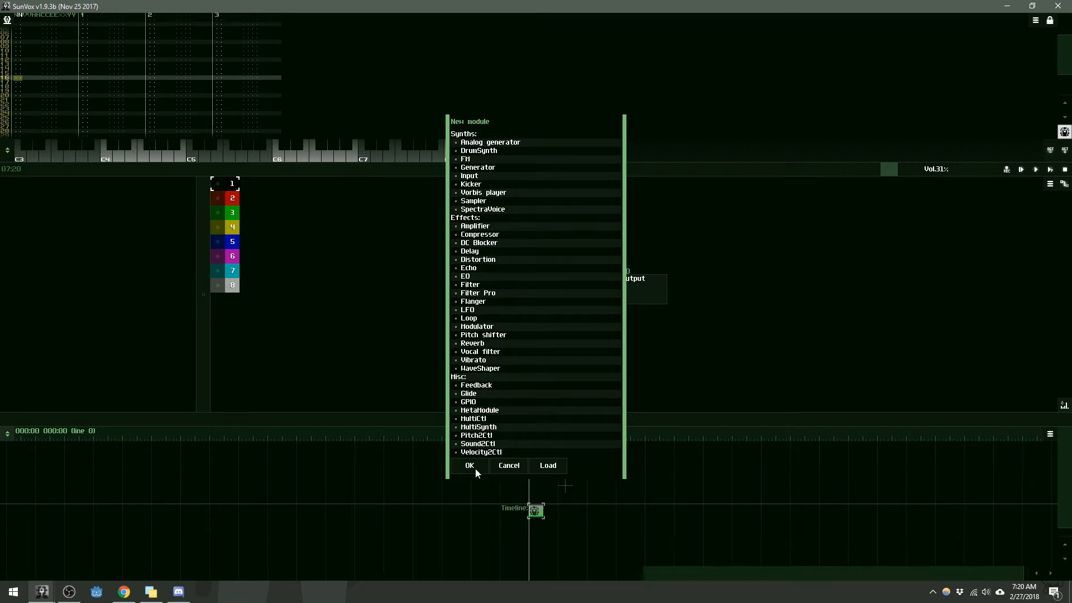
pyautogui.click(546, 466)
pyautogui.scroll(-2, 564, 263)
pyautogui.scroll(2, 564, 263)
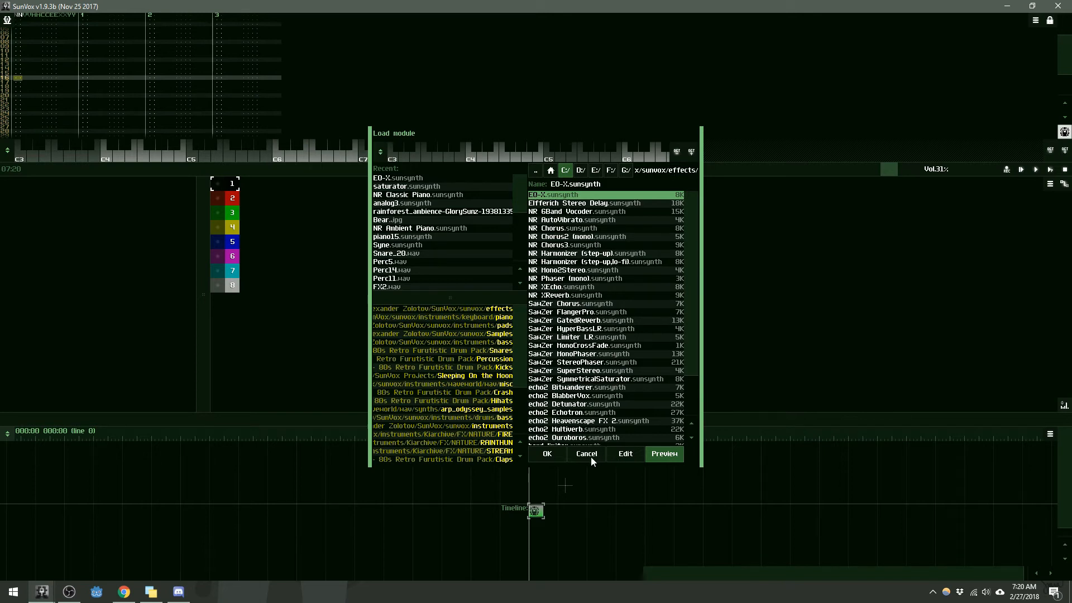
pyautogui.click(589, 455)
# Step: Add a Generator synth module to the empty space beside the Output module
pyautogui.doubleClick(501, 284)
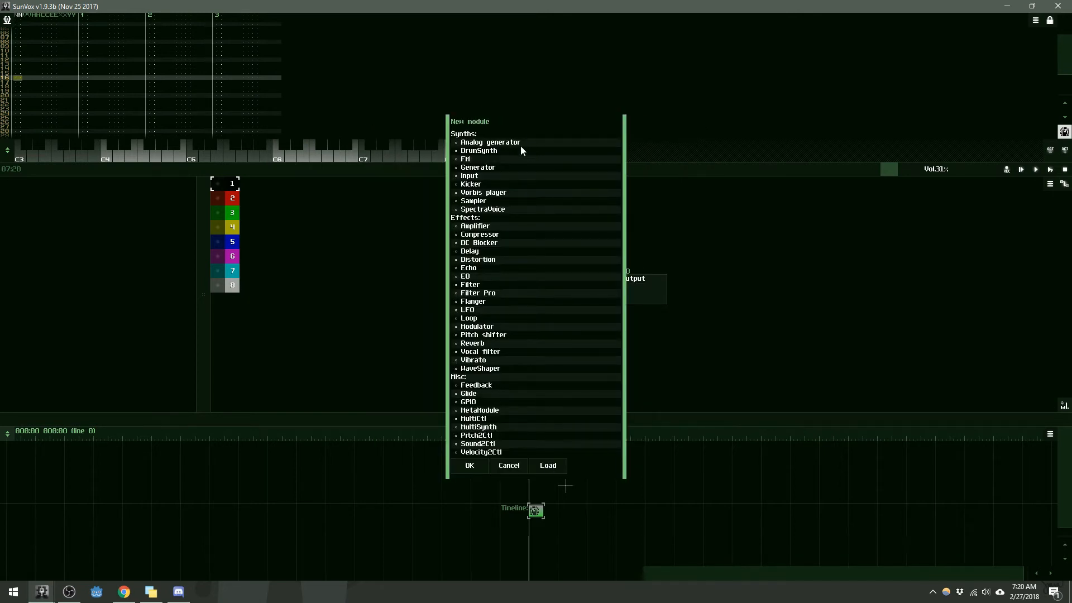
pyautogui.click(482, 168)
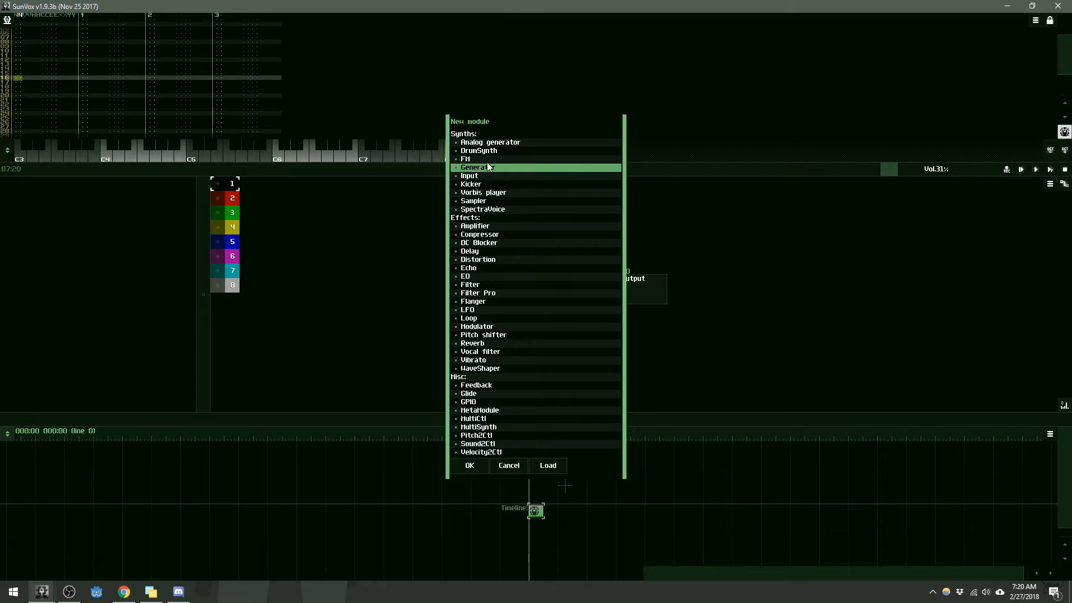
pyautogui.click(469, 468)
# Step: Reposition the Generator module slightly lower beside Output and connect it to the Output module
pyautogui.moveTo(498, 274); pyautogui.dragTo(468, 313)
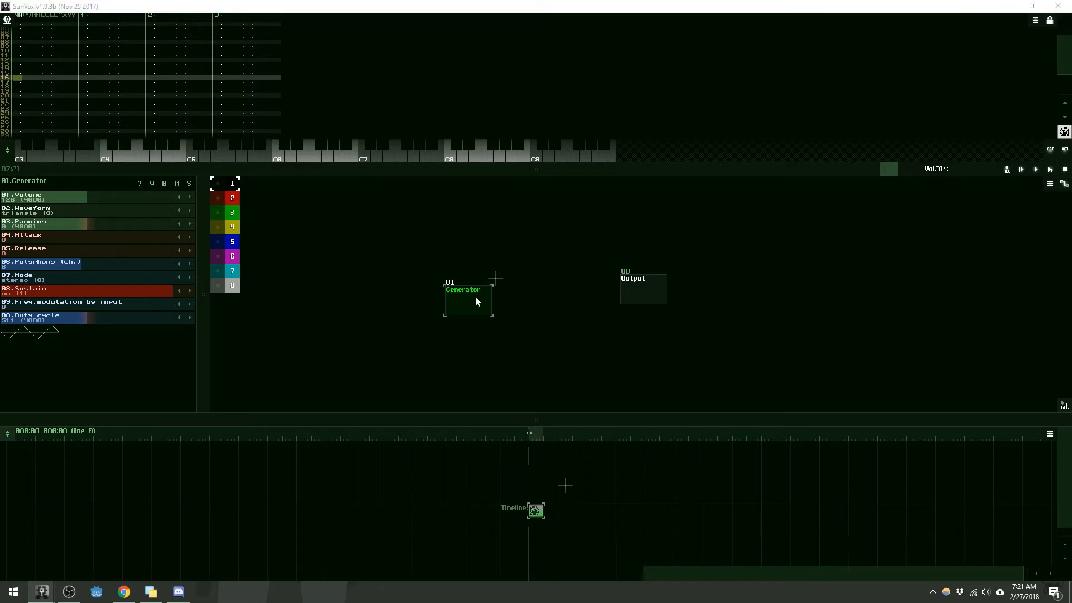
pyautogui.moveTo(475, 296); pyautogui.dragTo(488, 299)
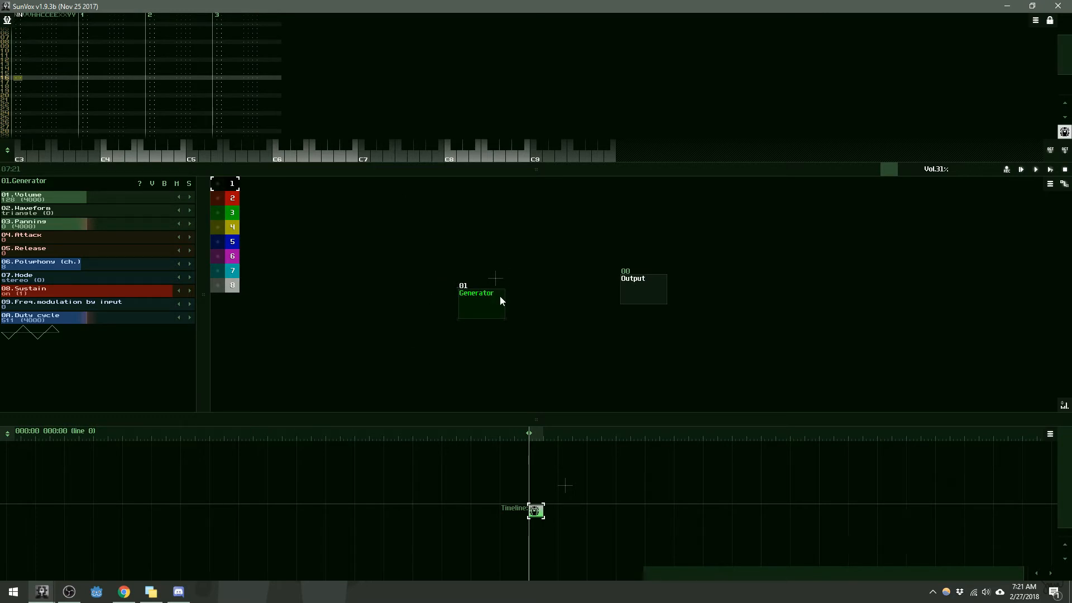
pyautogui.moveTo(494, 309); pyautogui.dragTo(489, 314)
pyautogui.moveTo(480, 309)
pyautogui.mouseDown()
pyautogui.moveTo(628, 233)
pyautogui.moveTo(658, 296)
pyautogui.moveTo(631, 246)
pyautogui.moveTo(485, 310)
pyautogui.mouseUp()
pyautogui.moveTo(479, 317); pyautogui.dragTo(645, 290)
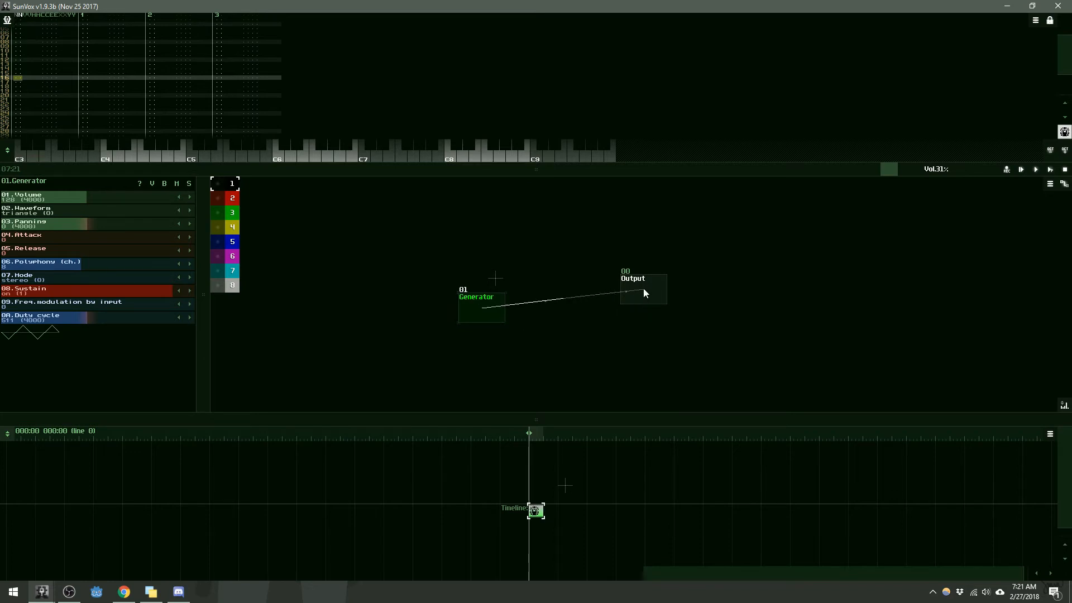
pyautogui.moveTo(488, 308)
pyautogui.mouseDown()
pyautogui.moveTo(515, 322)
pyautogui.moveTo(489, 304)
pyautogui.mouseUp()
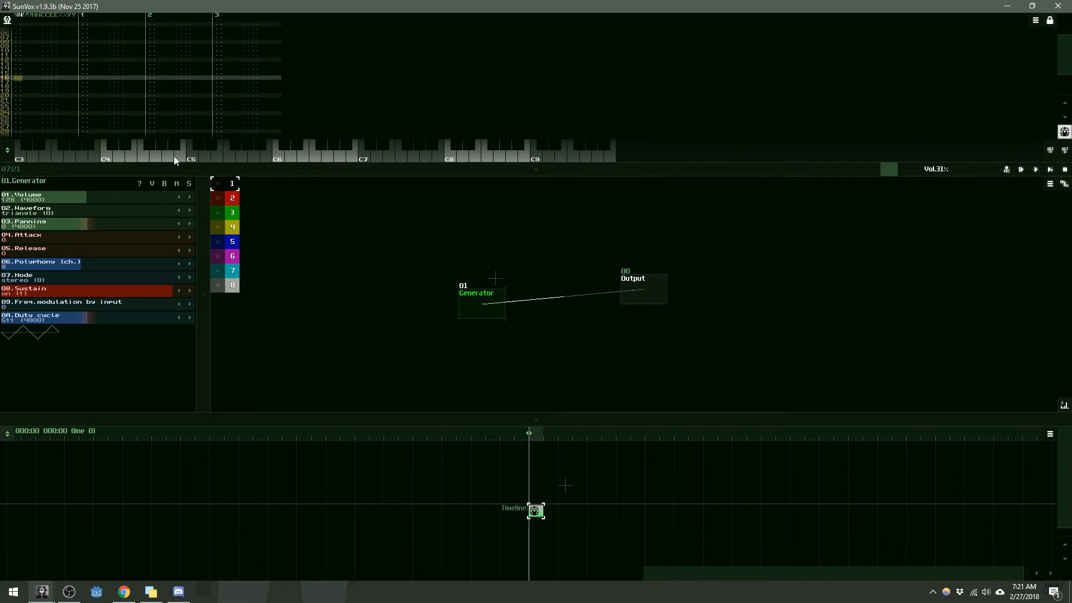
# Step: Play several notes on the on-screen keyboard to hear the Generator through the Output
pyautogui.click(128, 156)
pyautogui.click(115, 156)
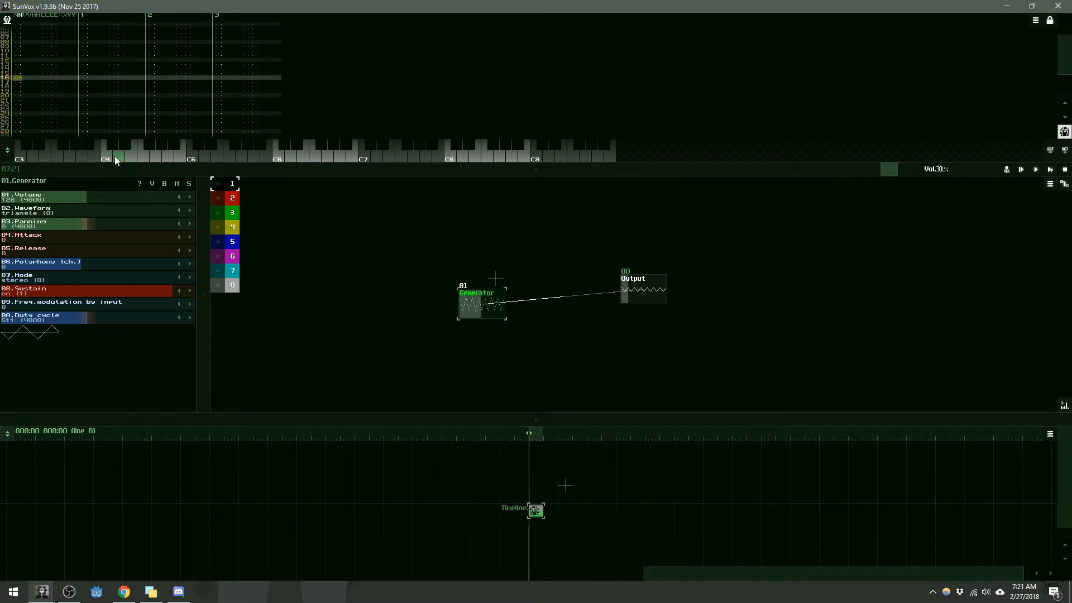
pyautogui.click(256, 157)
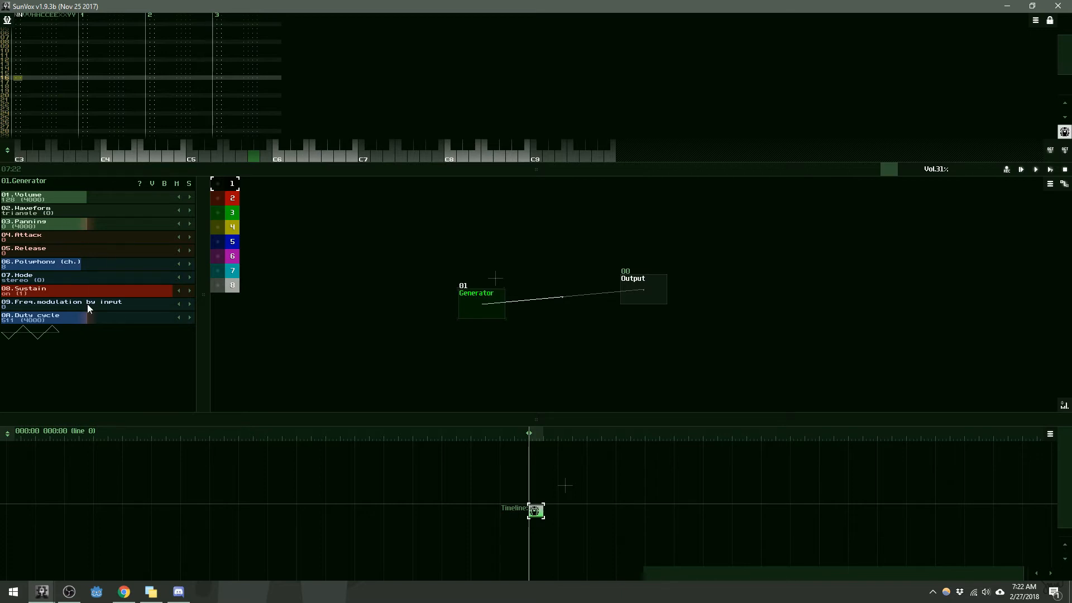
# Step: Widen the module controls pane and raise the Generator's Release, auditioning it with repeated notes
pyautogui.moveTo(202, 267); pyautogui.dragTo(303, 237)
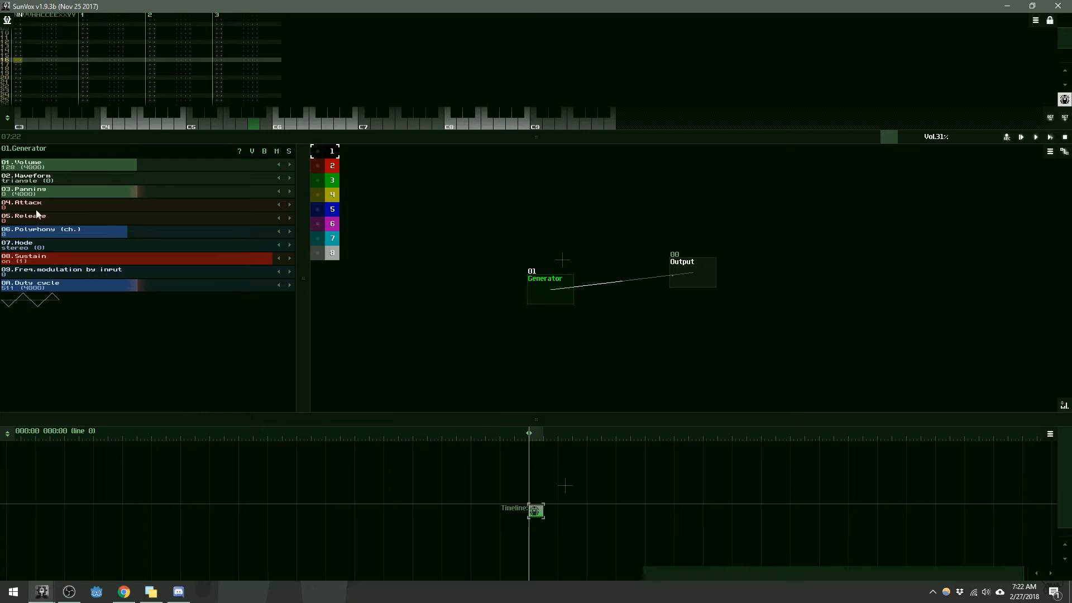
pyautogui.moveTo(36, 219); pyautogui.dragTo(82, 223)
pyautogui.click(249, 125)
pyautogui.click(247, 126)
pyautogui.click(249, 126)
# Step: Test the Generator's Release at 274 with a note and set it to 90
pyautogui.moveTo(51, 218); pyautogui.dragTo(146, 222)
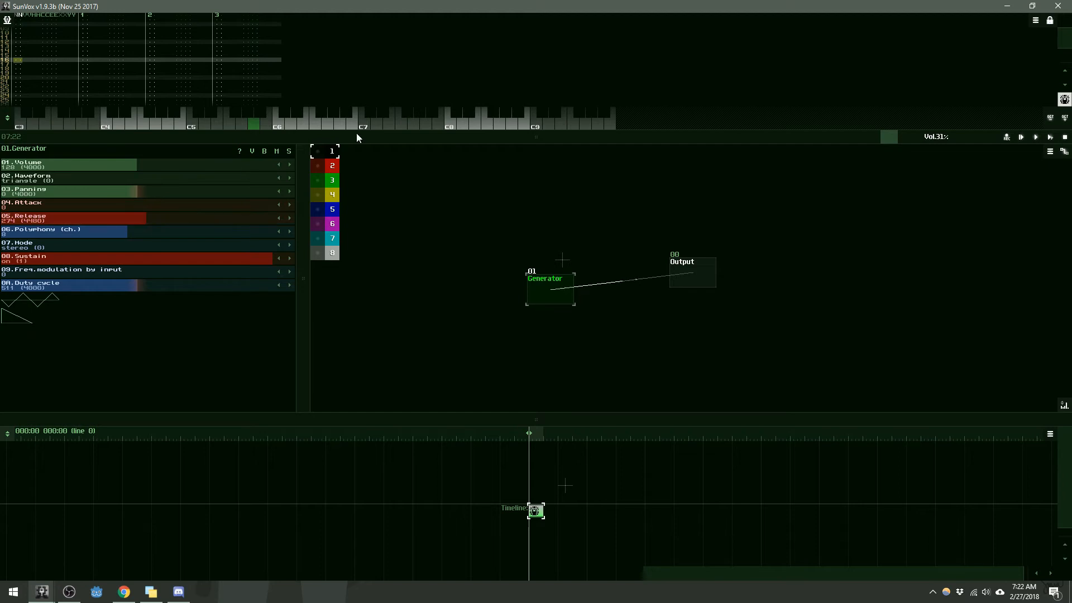
pyautogui.click(256, 124)
pyautogui.moveTo(173, 218); pyautogui.dragTo(75, 222)
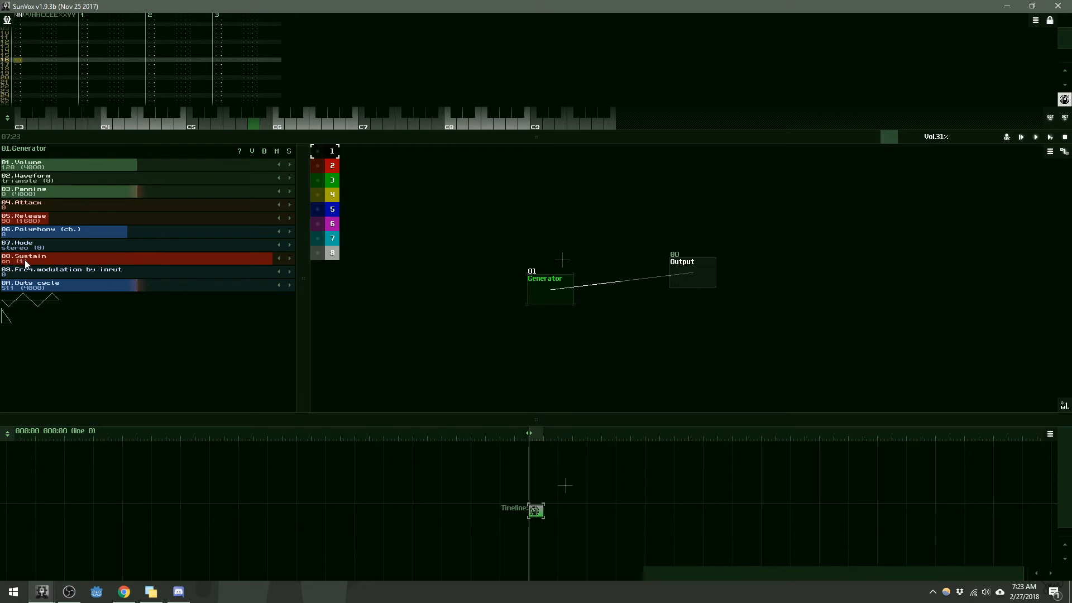
# Step: Compare the Generator's sound with Sustain on and off by playing notes, and leave Sustain set to off
pyautogui.click(282, 259)
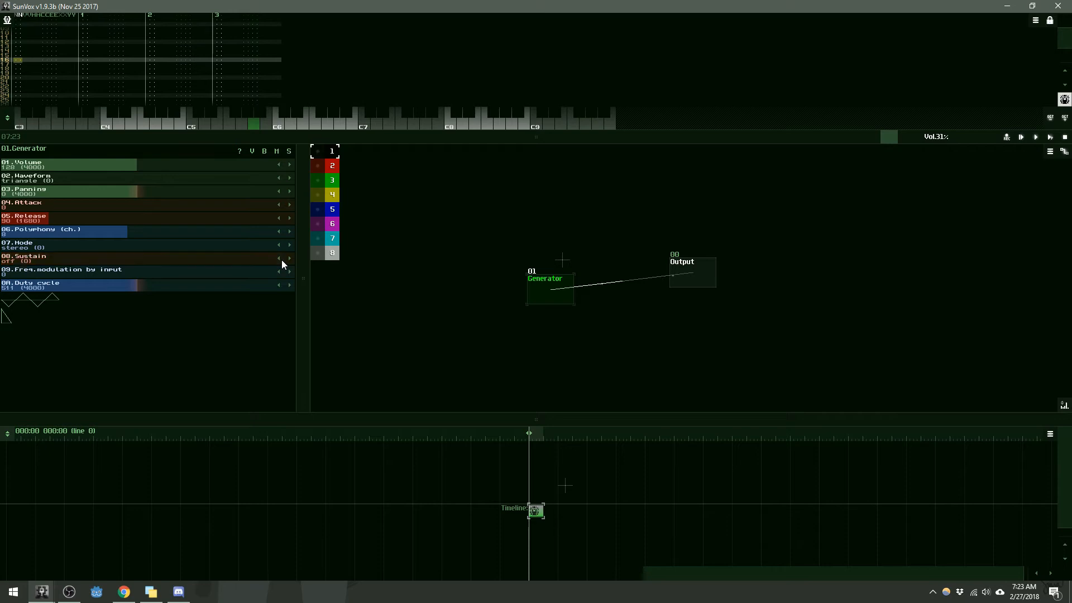
pyautogui.click(283, 263)
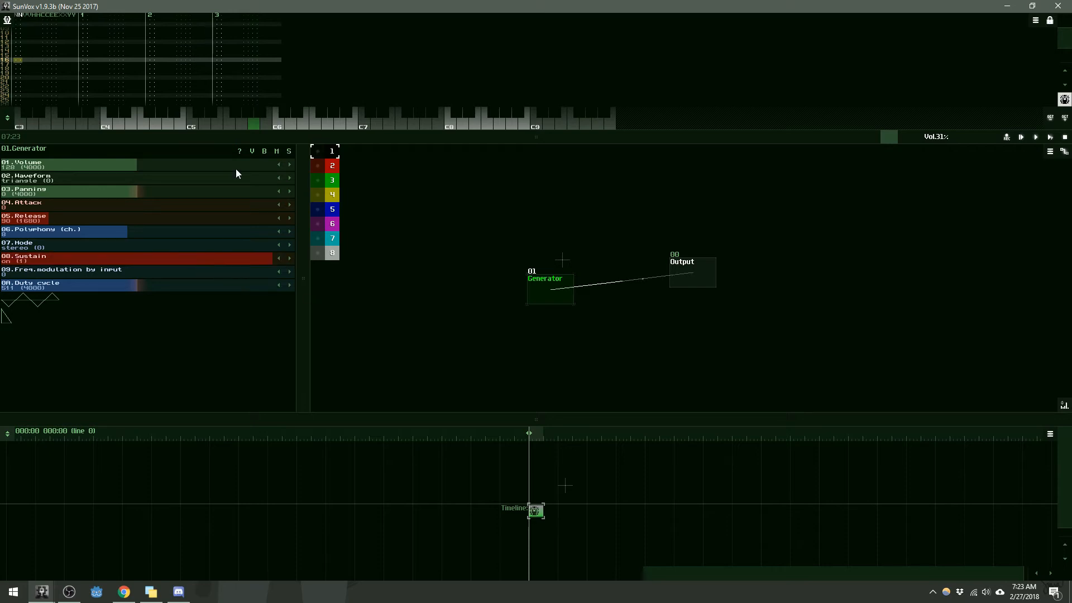
pyautogui.click(255, 125)
pyautogui.click(280, 259)
pyautogui.click(252, 124)
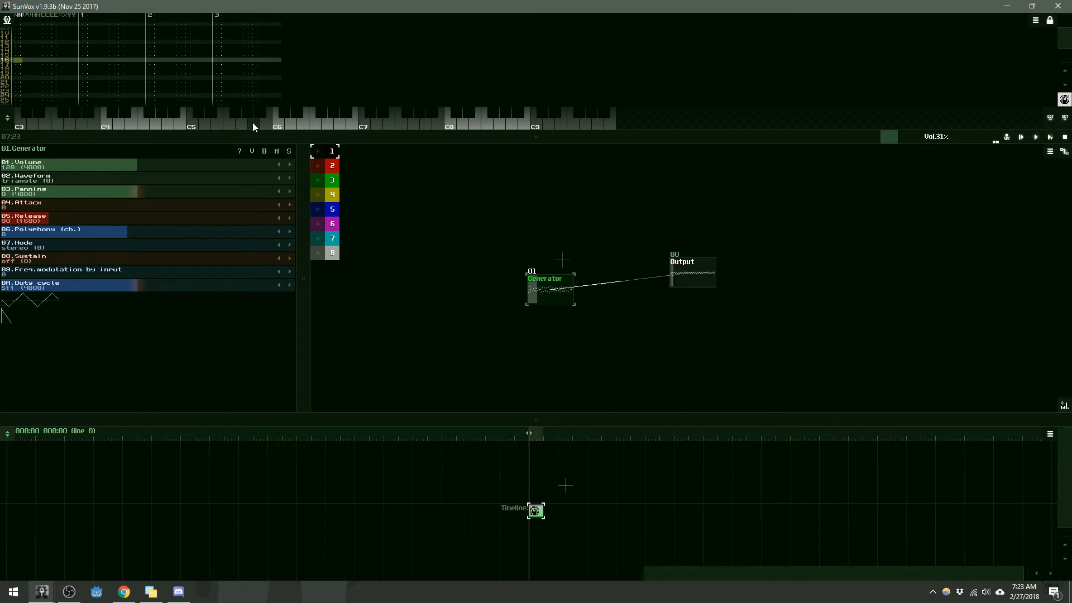
pyautogui.click(223, 124)
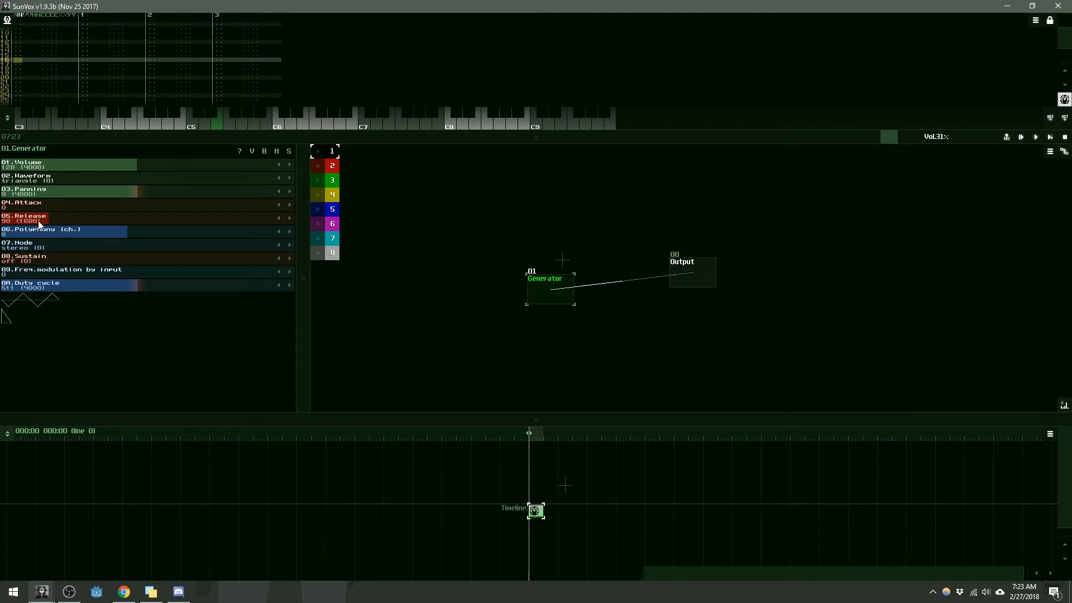
pyautogui.click(254, 123)
pyautogui.click(338, 119)
# Step: Shift the on-screen keyboard range down three octaves so that it starts at C0
pyautogui.click(1050, 118)
pyautogui.click(1050, 119)
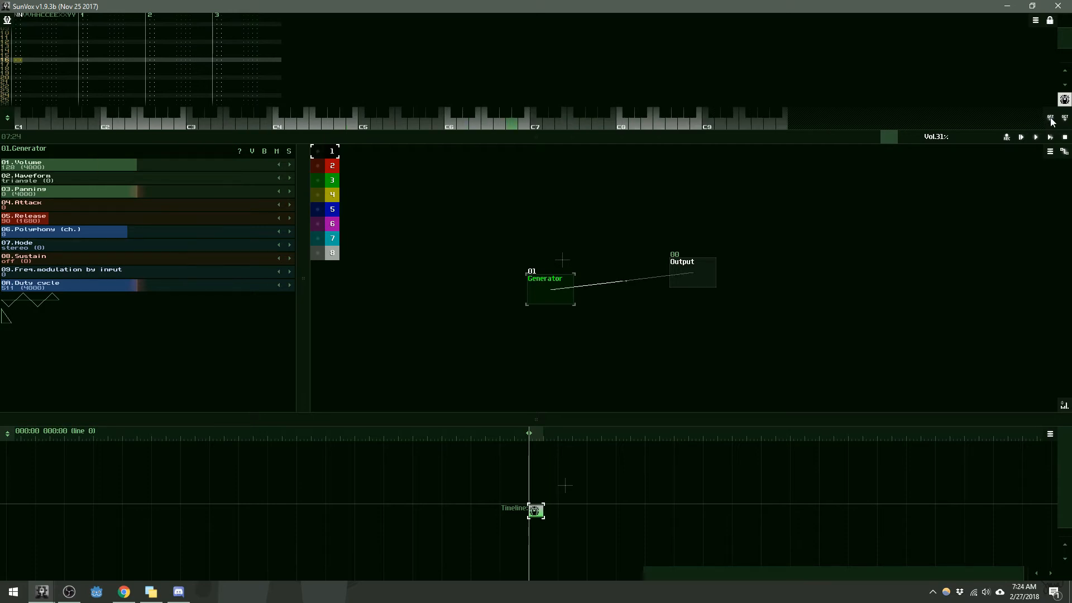
pyautogui.click(1051, 119)
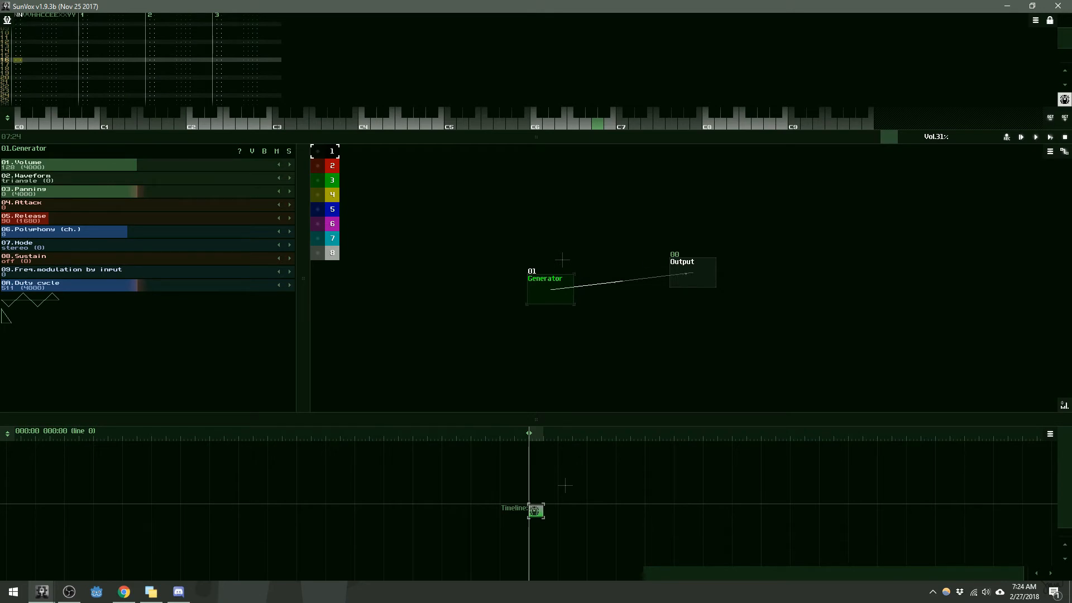
# Step: Move the Generator module farther from the Output and set the timeline pattern's length to 64 lines
pyautogui.moveTo(559, 293); pyautogui.dragTo(527, 307)
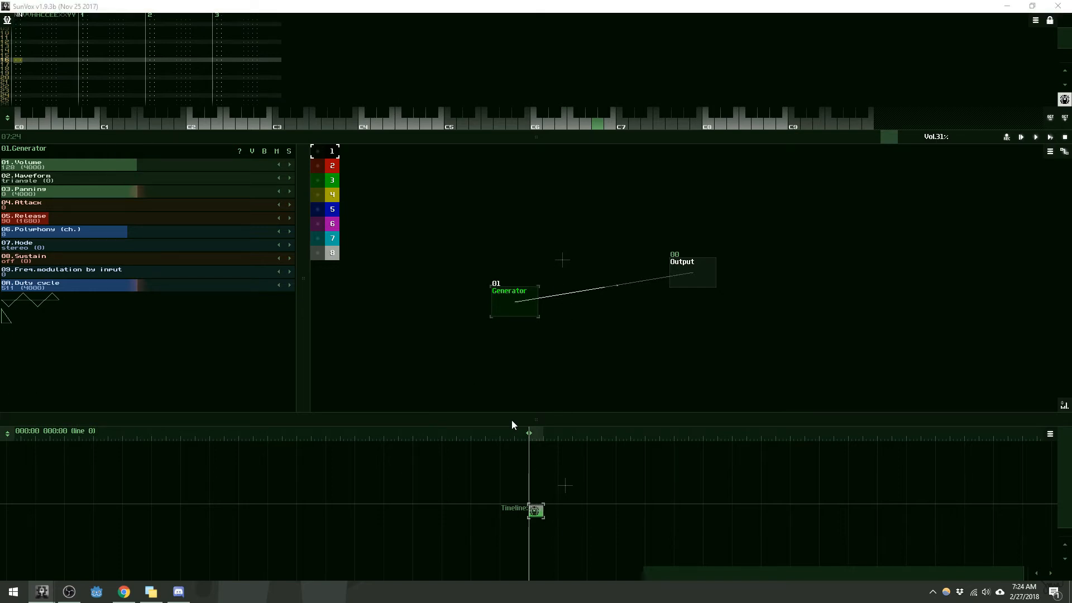
pyautogui.doubleClick(535, 514)
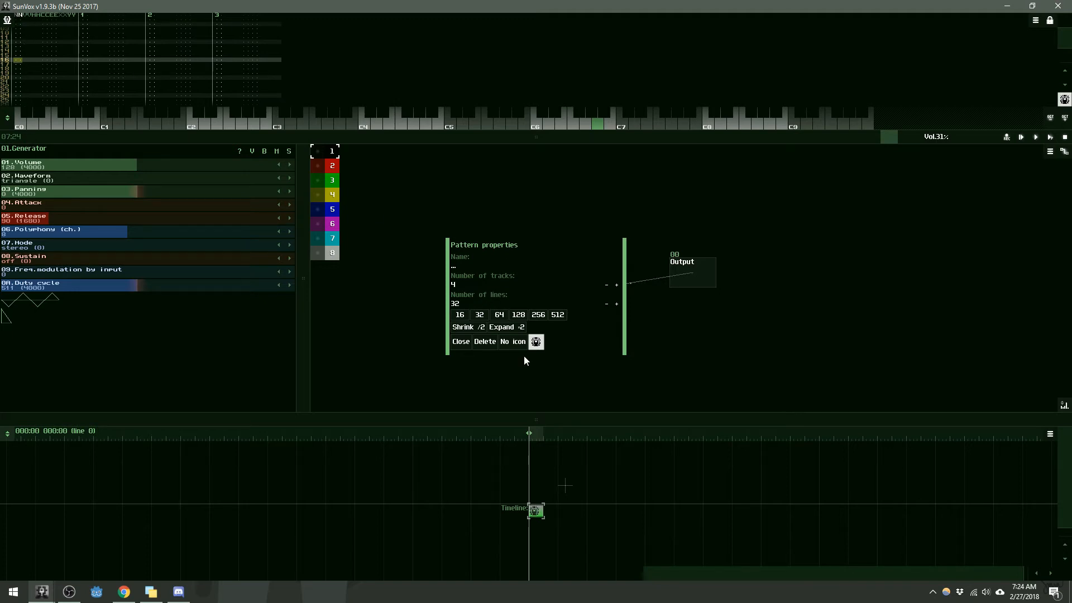
pyautogui.click(500, 315)
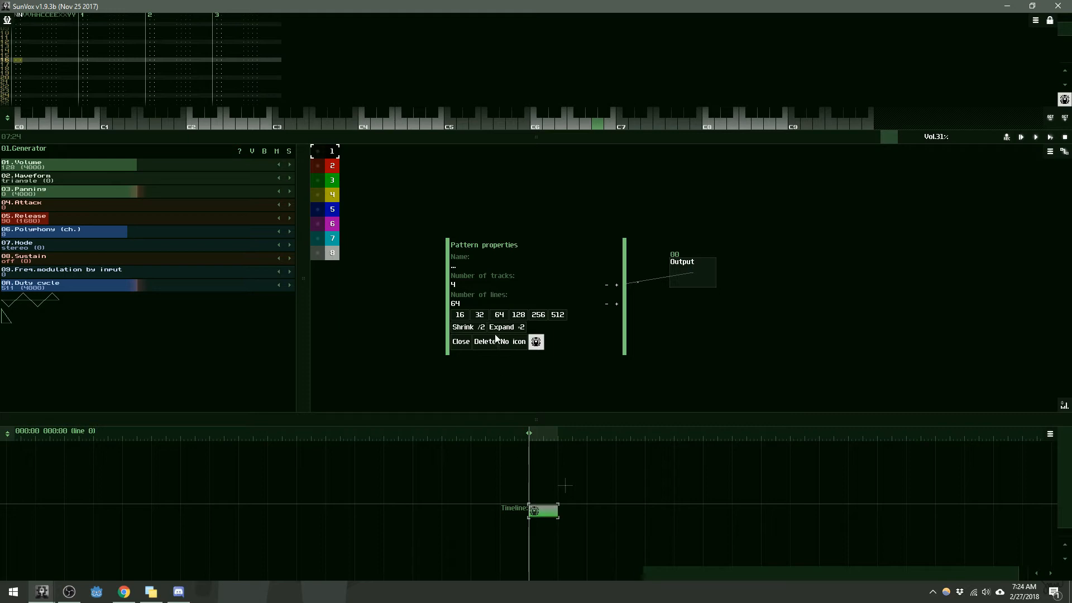
pyautogui.click(460, 342)
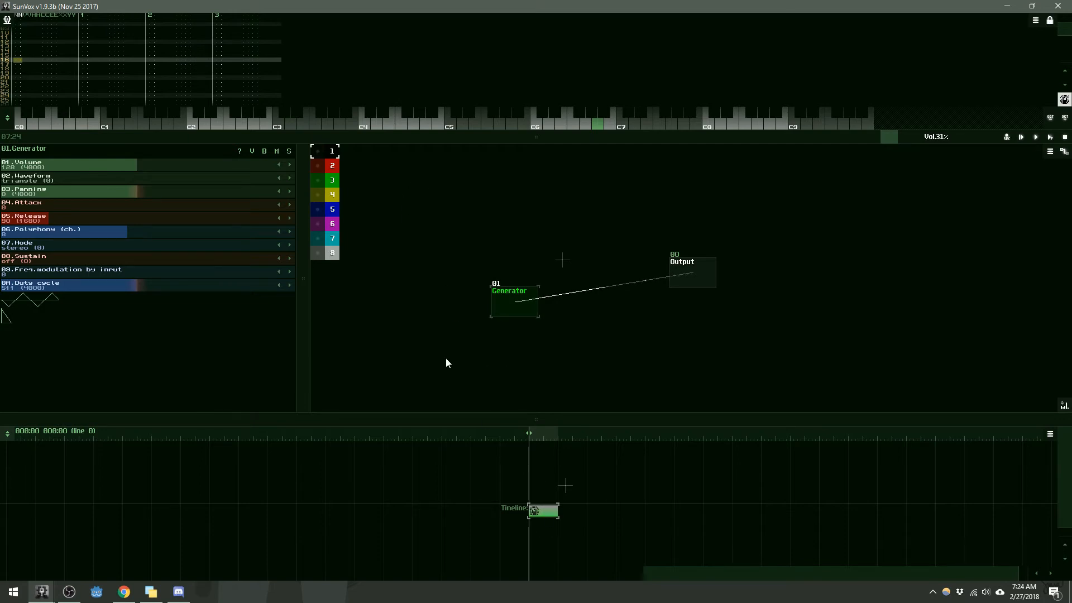
# Step: Enlarge the pattern editor down to the timeline and place the cursor on line 00 of track 0
pyautogui.moveTo(454, 137); pyautogui.dragTo(480, 467)
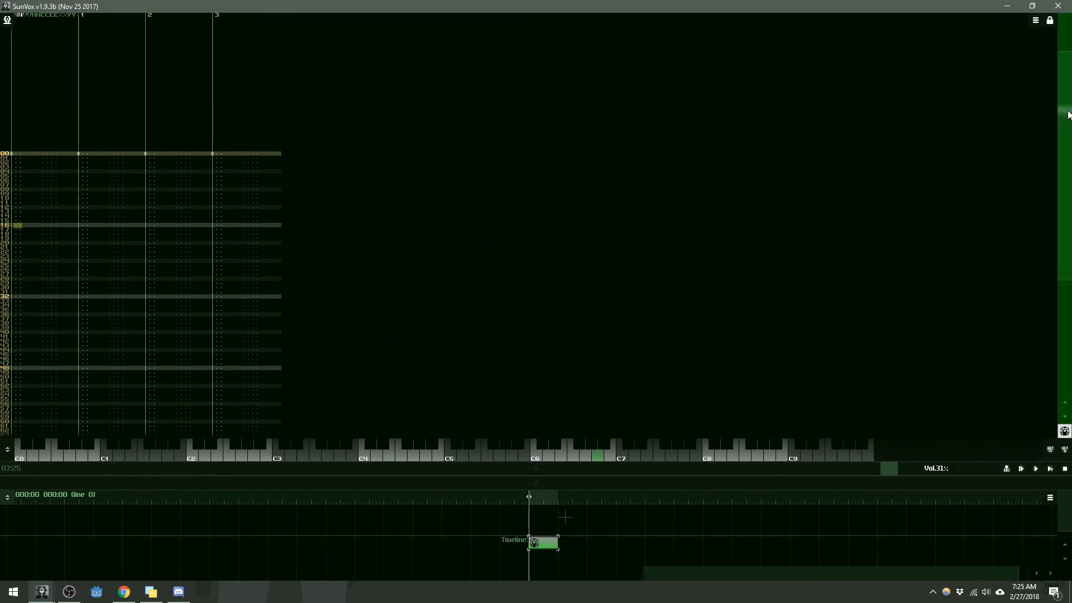
pyautogui.scroll(4, 1068, 114)
pyautogui.moveTo(536, 468); pyautogui.dragTo(539, 502)
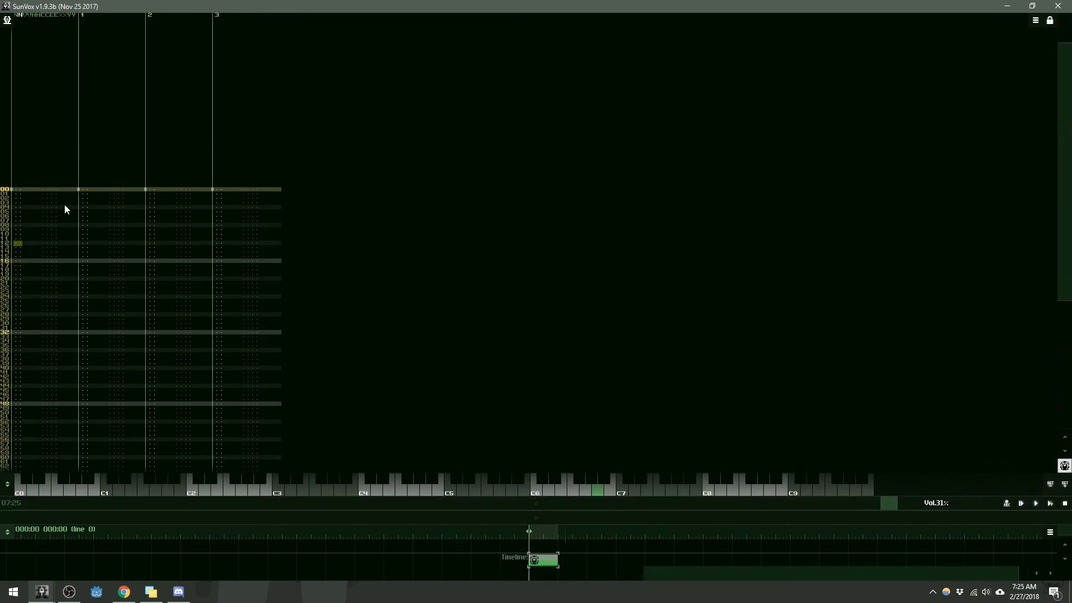
pyautogui.scroll(10, 45, 249)
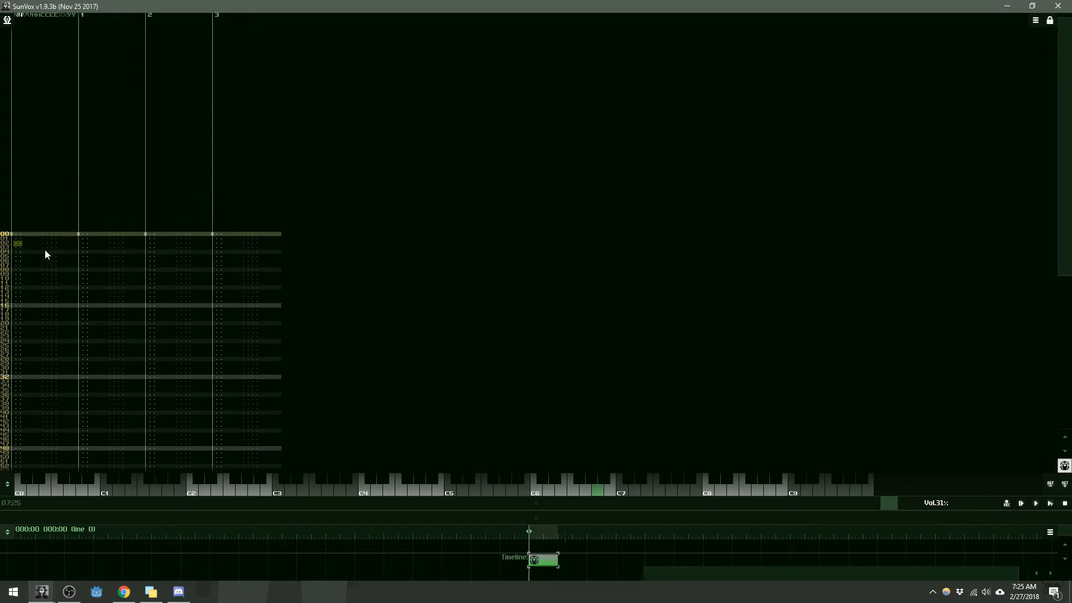
pyautogui.scroll(2, 45, 250)
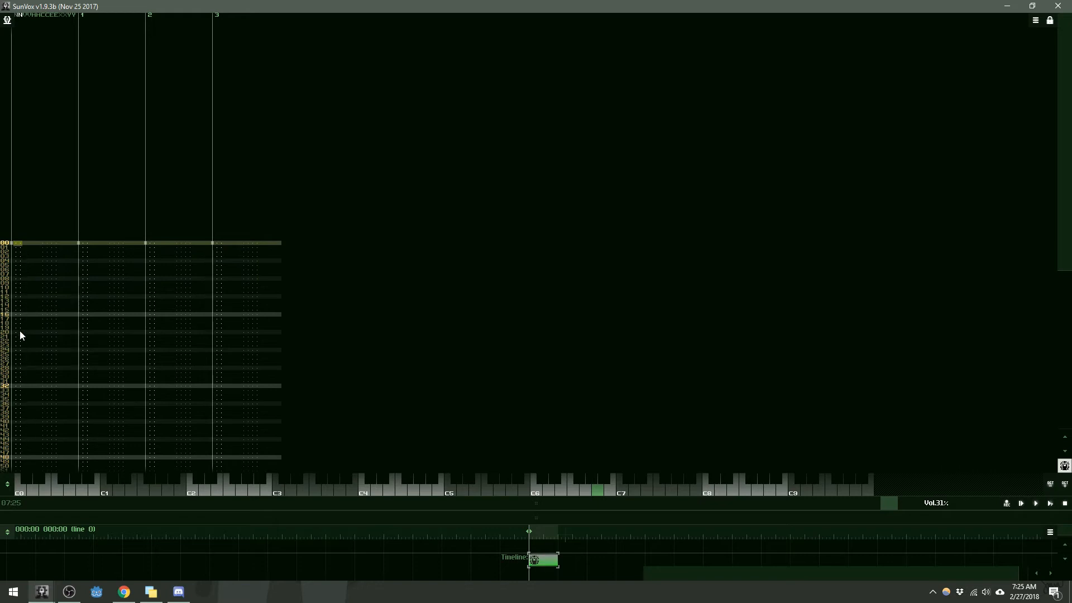
# Step: Step through tracks 1, 2 and 3 on line 00 to see the pattern's track layout
pyautogui.click(83, 245)
pyautogui.click(167, 243)
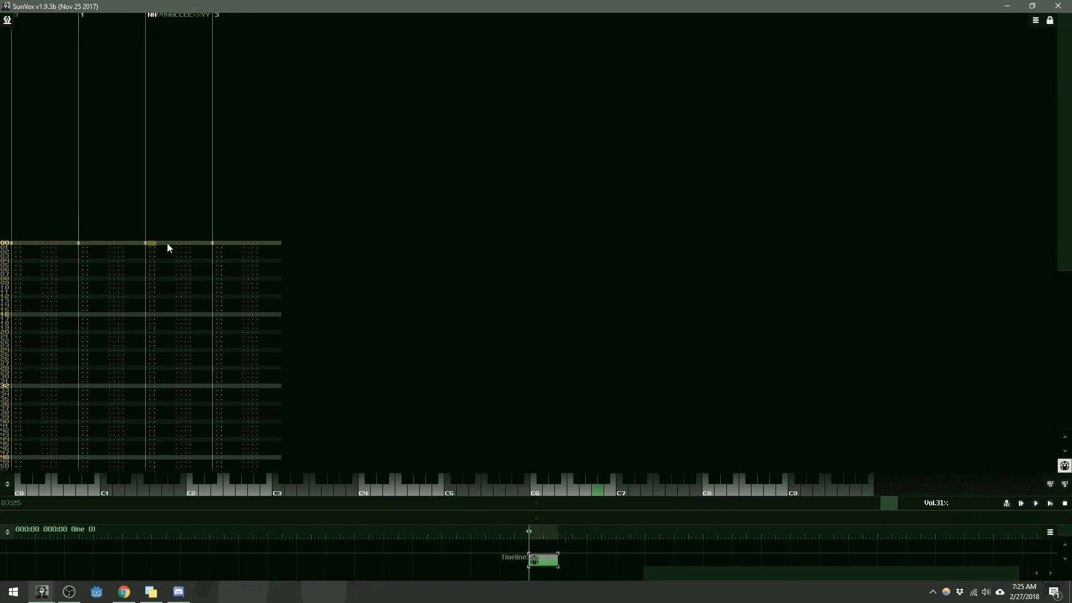
pyautogui.click(225, 244)
# Step: Try adding four more tracks in the pattern's properties and return the number of tracks to 4
pyautogui.click(547, 563)
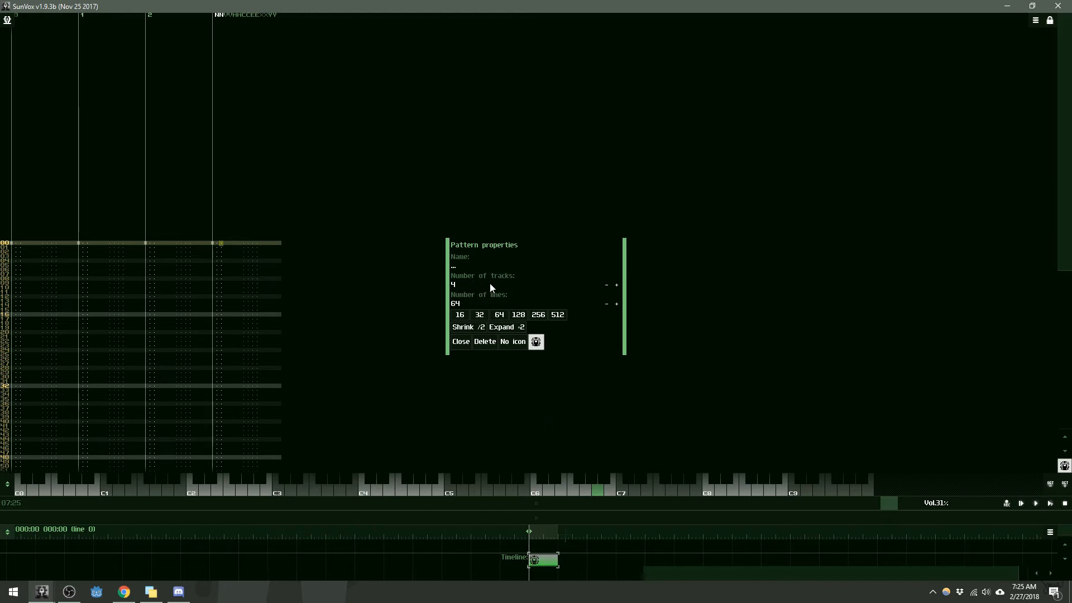
pyautogui.click(616, 285)
pyautogui.click(617, 285)
pyautogui.click(617, 285)
pyautogui.click(617, 285)
pyautogui.click(606, 285)
pyautogui.click(606, 286)
pyautogui.click(606, 286)
pyautogui.click(607, 286)
pyautogui.click(462, 344)
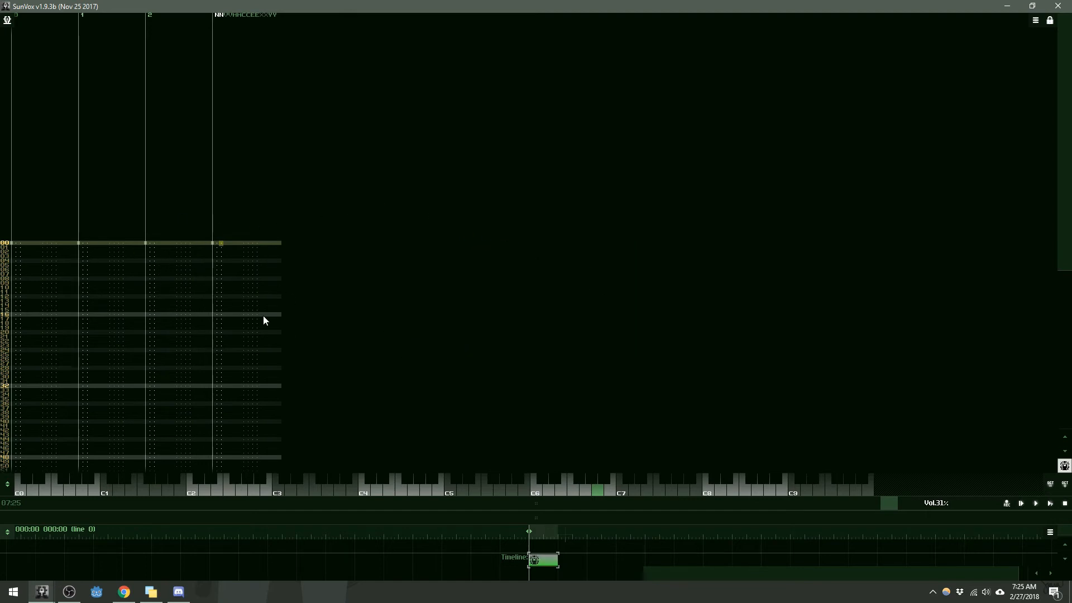
# Step: Examine how the pattern's lines are numbered and grouped along track 0, returning to line 00
pyautogui.click(15, 245)
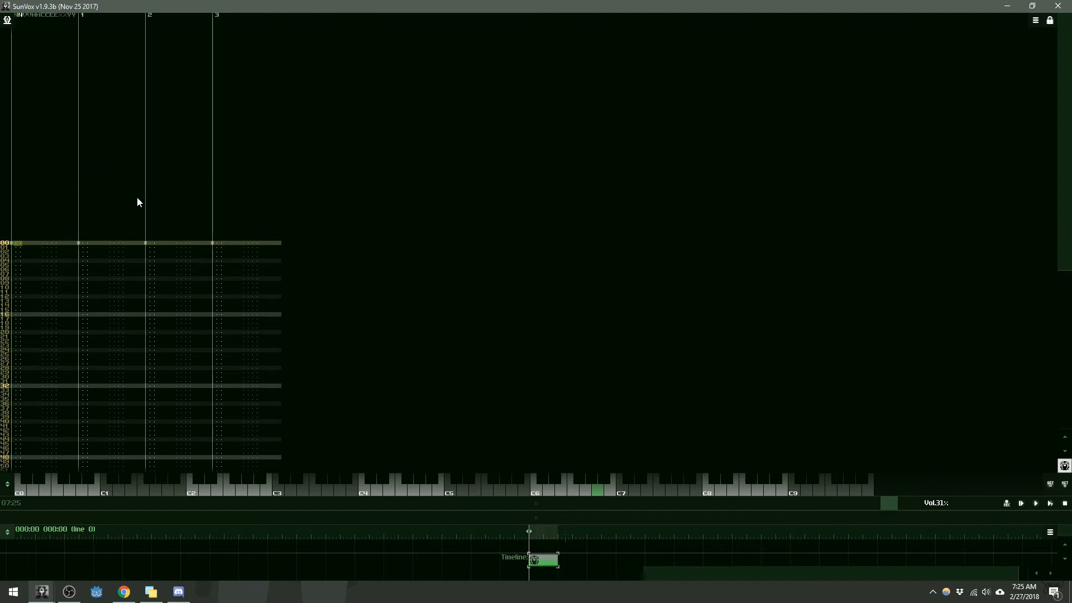
pyautogui.scroll(-3, 140, 243)
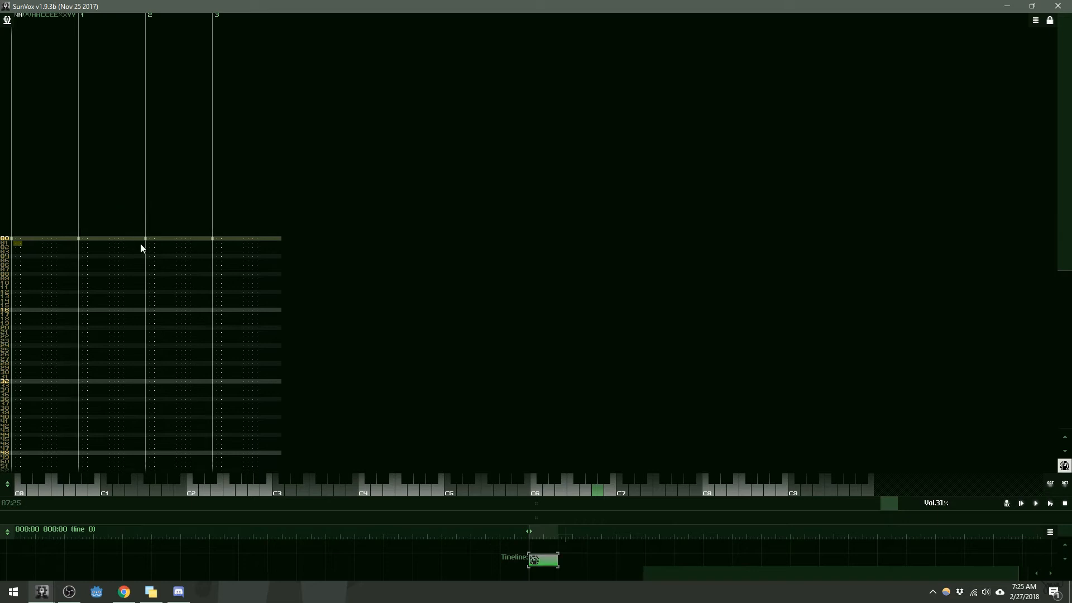
pyautogui.scroll(3, 134, 247)
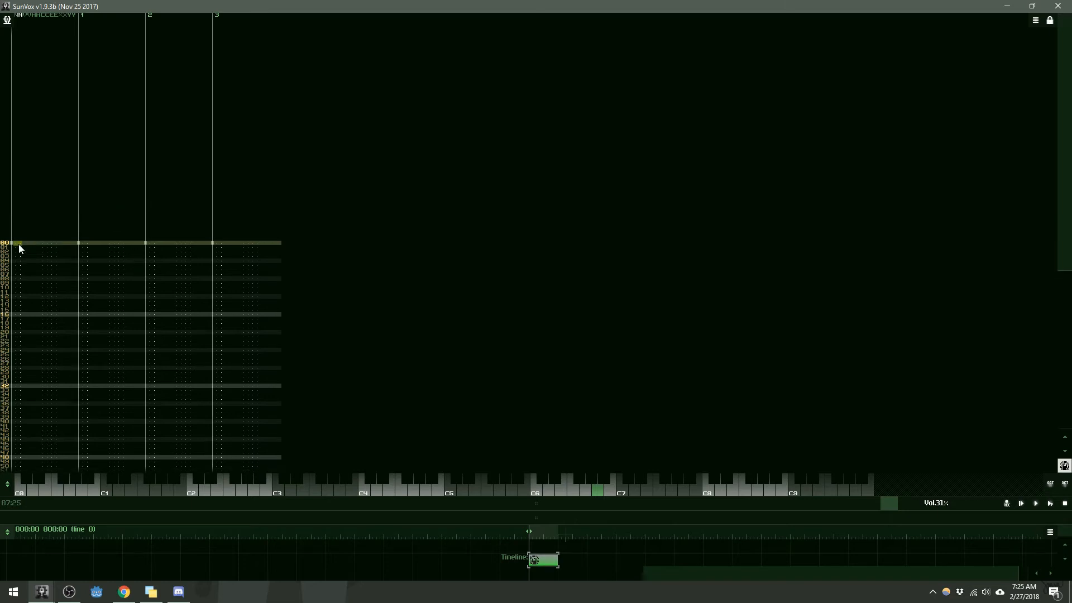
pyautogui.scroll(-10, 23, 320)
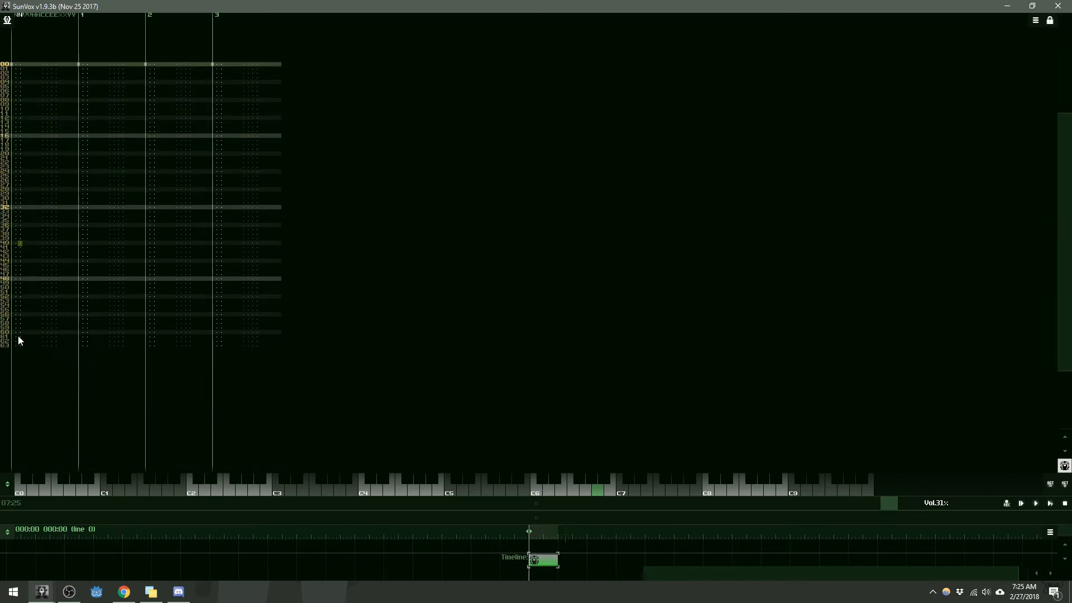
pyautogui.scroll(3, 20, 190)
pyautogui.scroll(7, 20, 145)
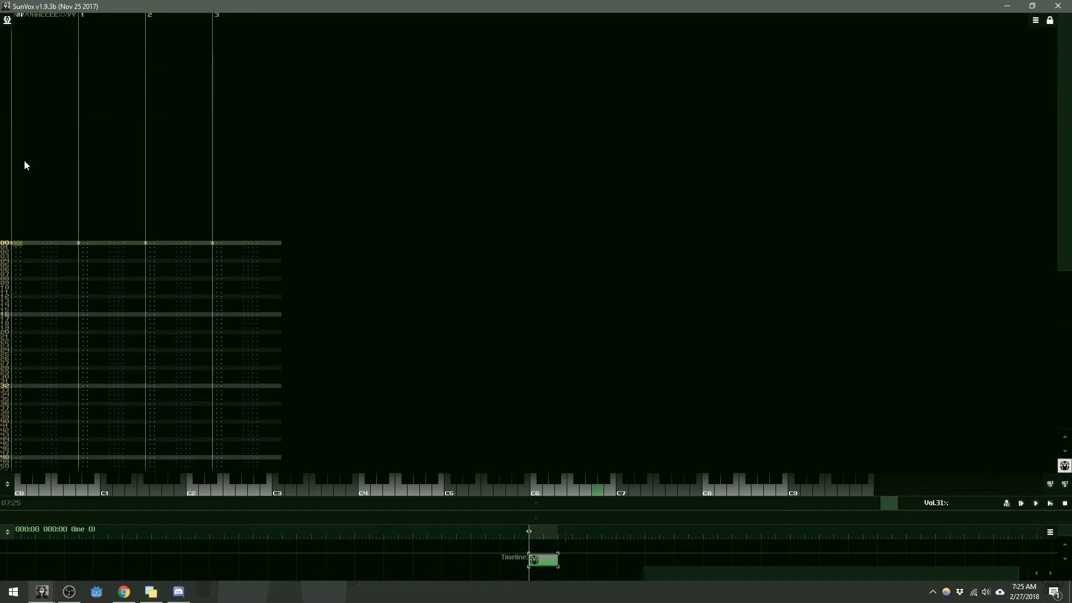
pyautogui.scroll(-2, 31, 218)
pyautogui.scroll(-5, 54, 258)
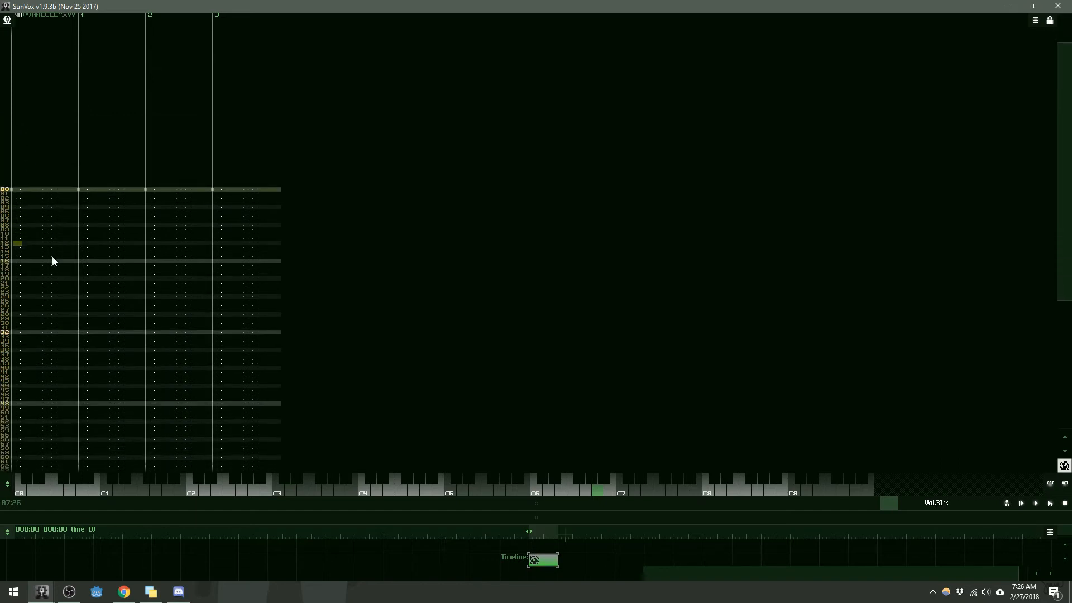
pyautogui.scroll(6, 50, 260)
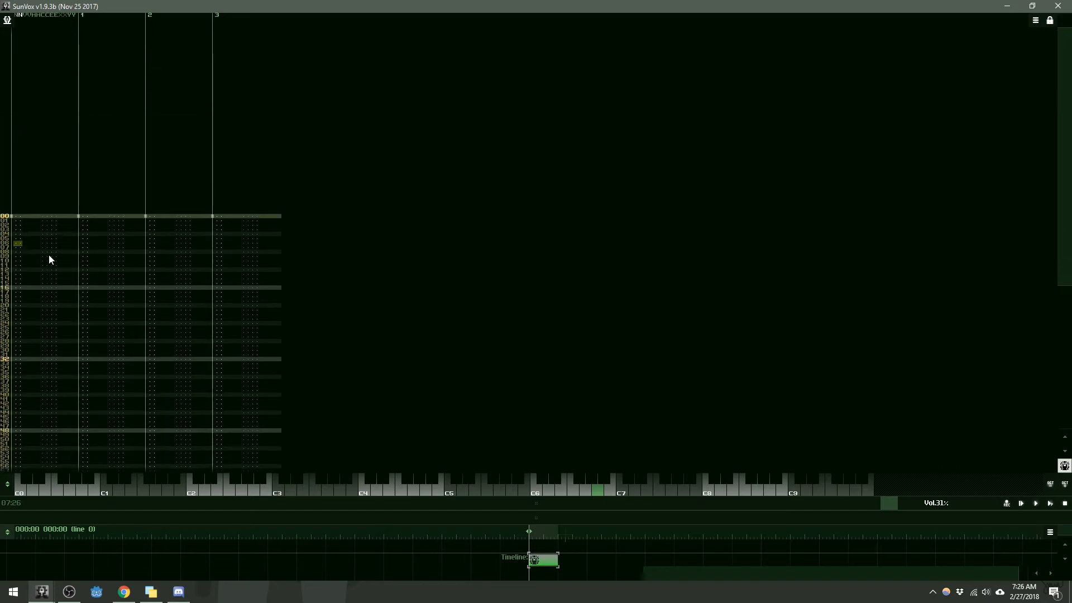
pyautogui.scroll(3, 48, 255)
pyautogui.scroll(-3, 49, 250)
pyautogui.scroll(6, 48, 255)
pyautogui.scroll(-4, 25, 287)
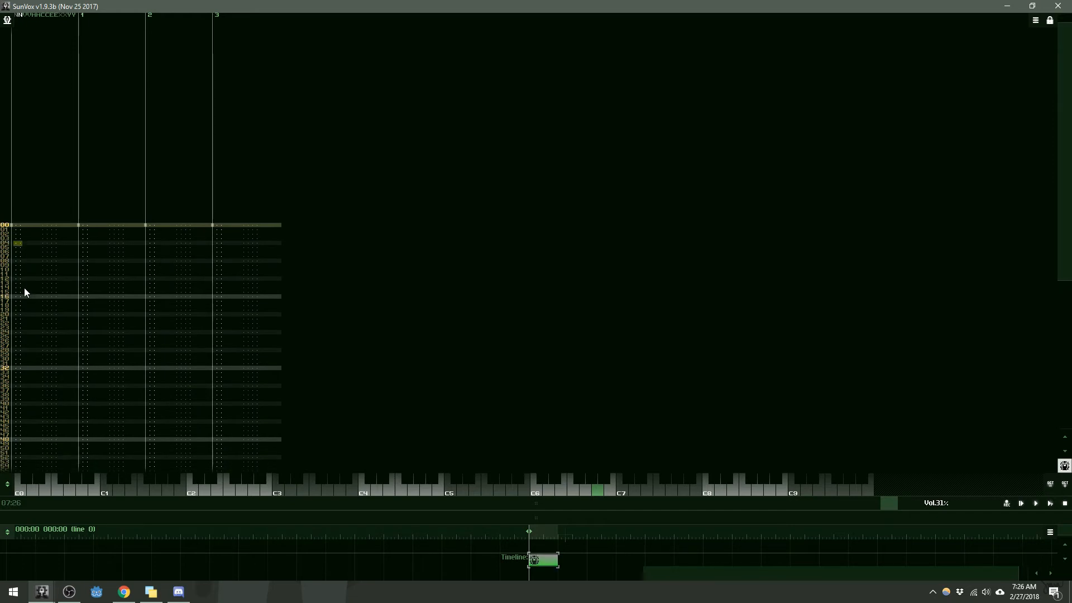
pyautogui.scroll(4, 25, 286)
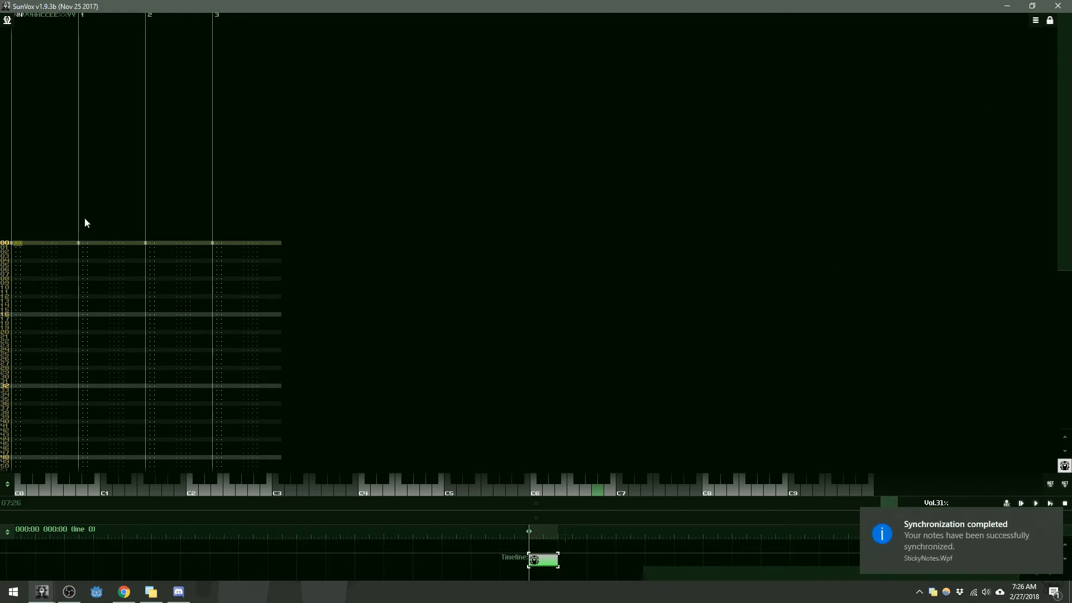
# Step: Turn on edit mode for the pattern and keep the cursor on line 00 of track 0
pyautogui.click(1050, 21)
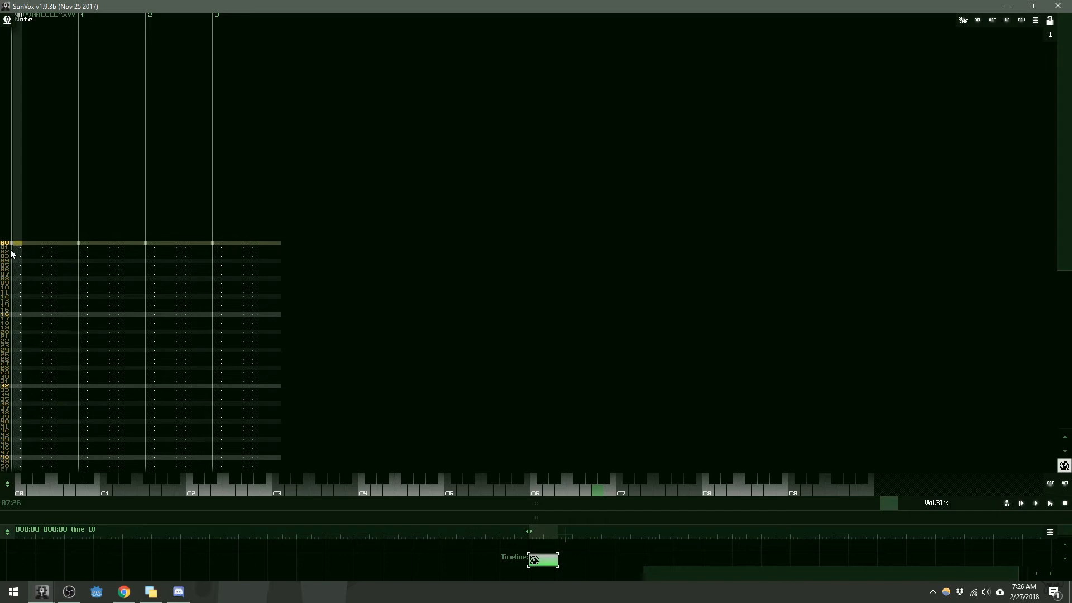
pyautogui.scroll(-3, 23, 260)
pyautogui.scroll(2, 25, 259)
pyautogui.scroll(1, 29, 258)
# Step: Check the Generator in the module view, restore the large pattern editor, and enter a C3 note on line 00 of track 0
pyautogui.click(418, 512)
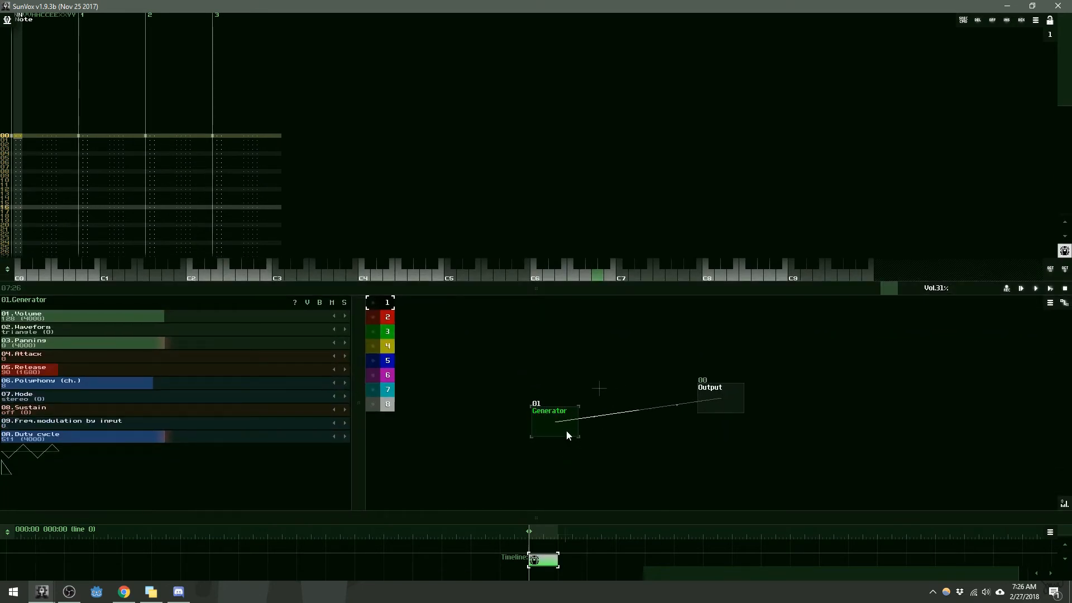
pyautogui.moveTo(474, 298); pyautogui.dragTo(477, 519)
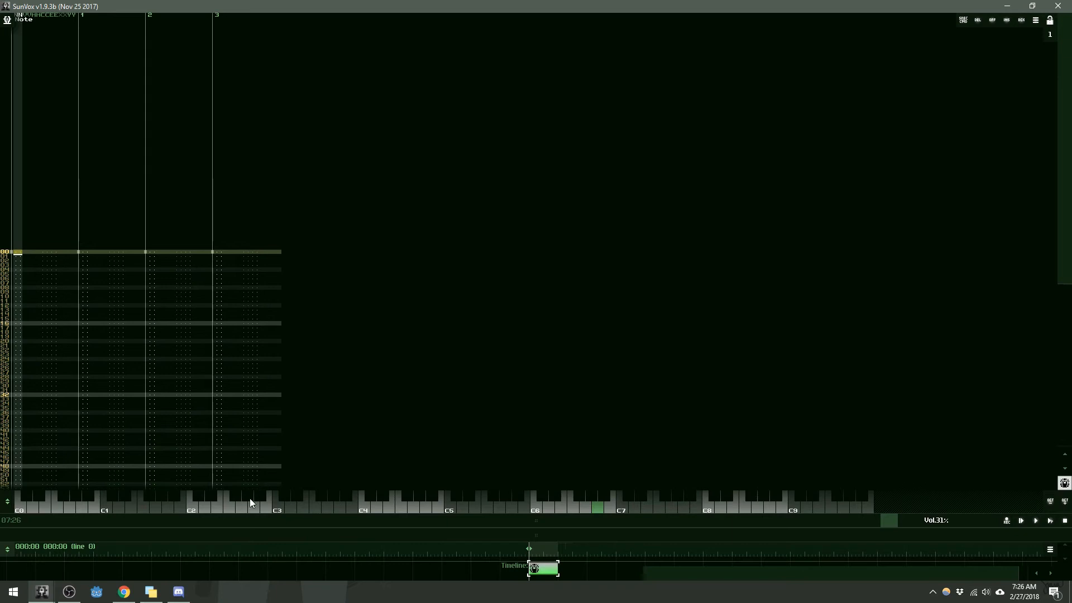
pyautogui.click(281, 510)
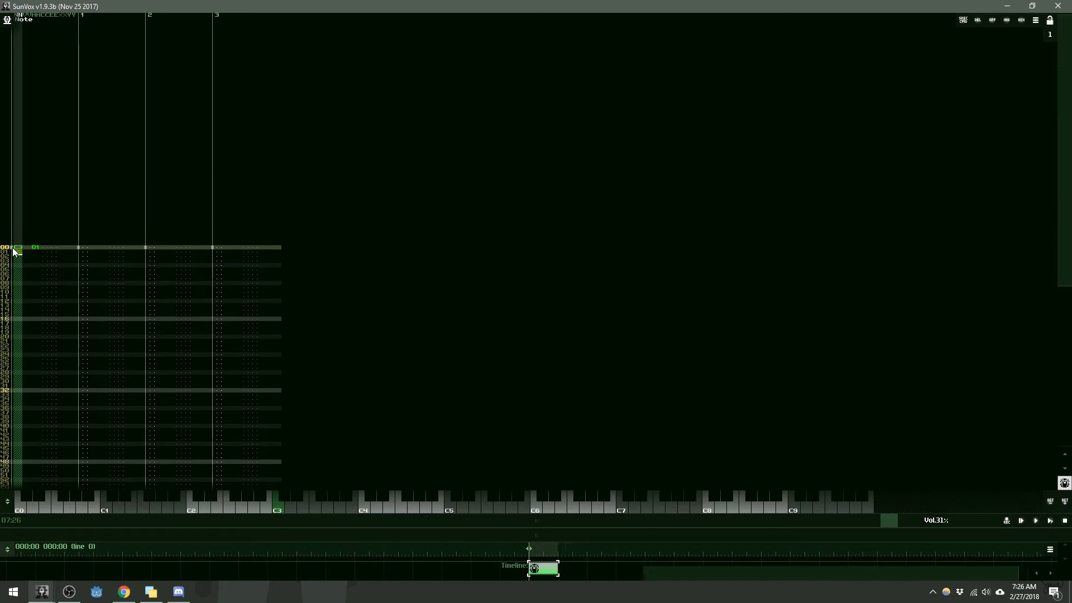
# Step: Enter a second C3 note four lines below the first, on line 04 of track 0
pyautogui.scroll(-3, 36, 350)
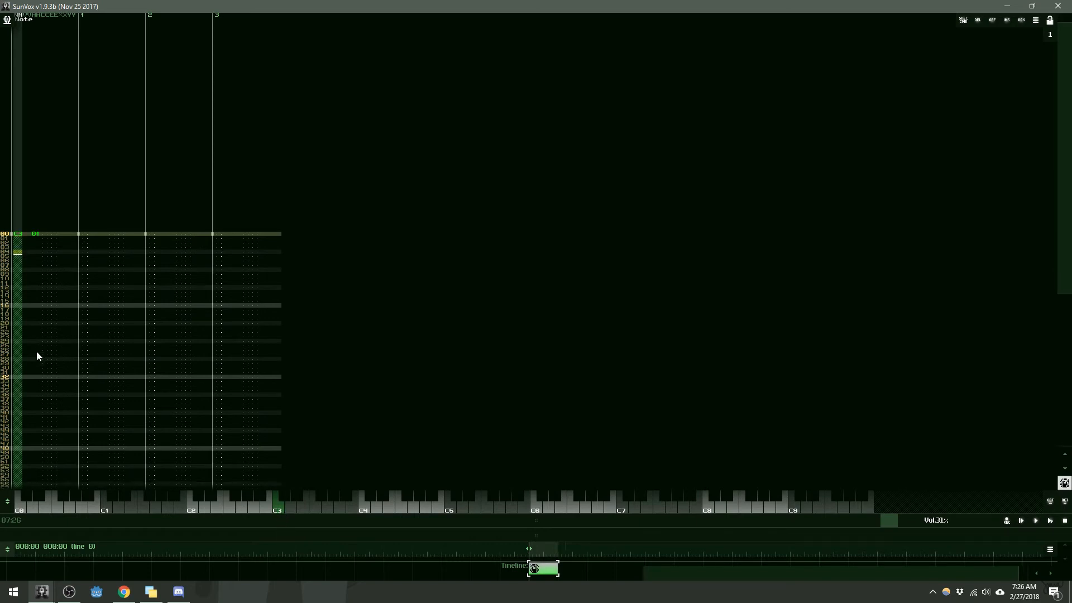
pyautogui.scroll(4, 49, 334)
pyautogui.scroll(-4, 35, 336)
pyautogui.scroll(1, 36, 335)
pyautogui.scroll(4, 55, 247)
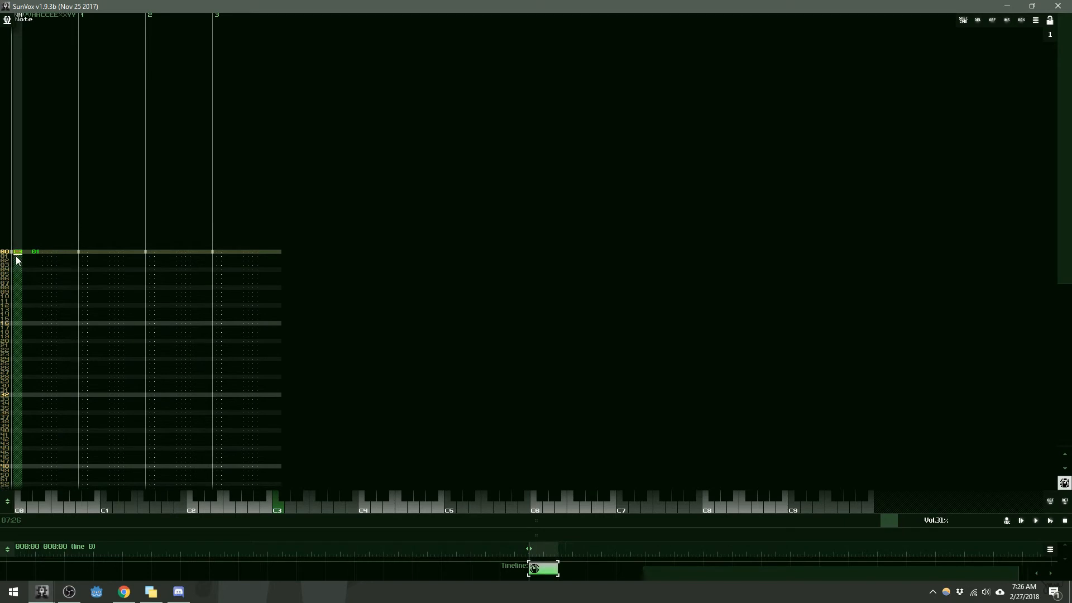
pyautogui.scroll(-2, 7, 272)
pyautogui.scroll(-2, 6, 272)
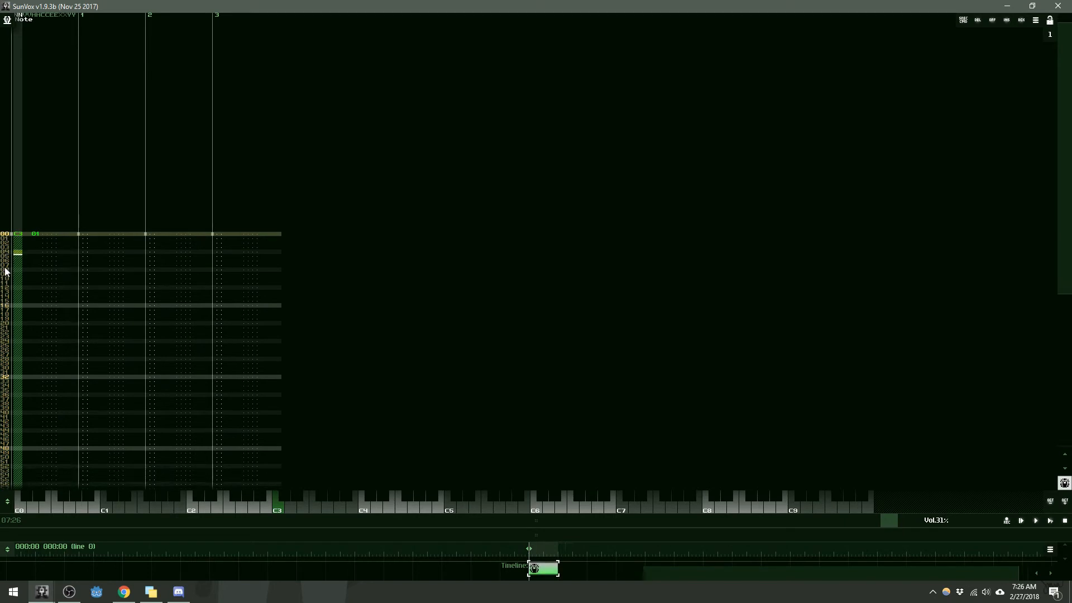
pyautogui.click(280, 508)
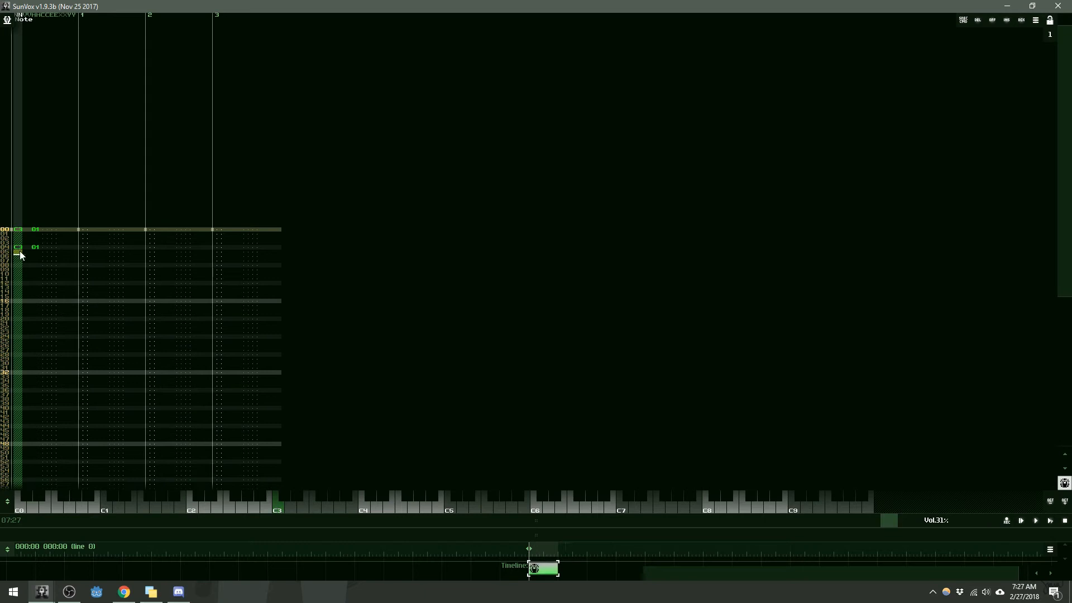
# Step: Enter C3 notes on lines 08 and 12 of track 0, keeping the four-line spacing
pyautogui.scroll(-3, 19, 249)
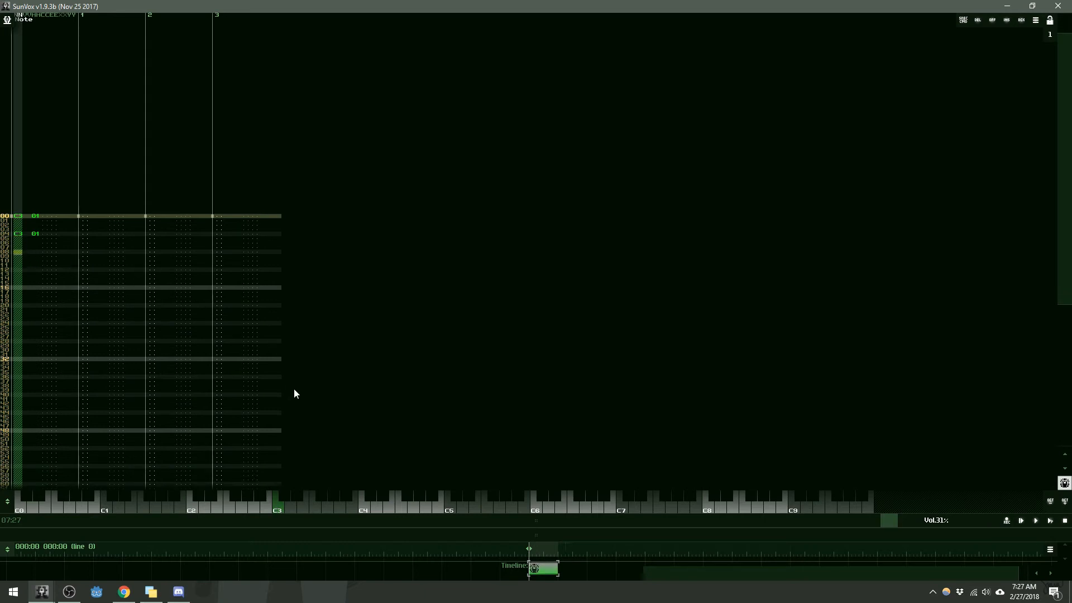
pyautogui.click(278, 506)
pyautogui.scroll(-3, 24, 247)
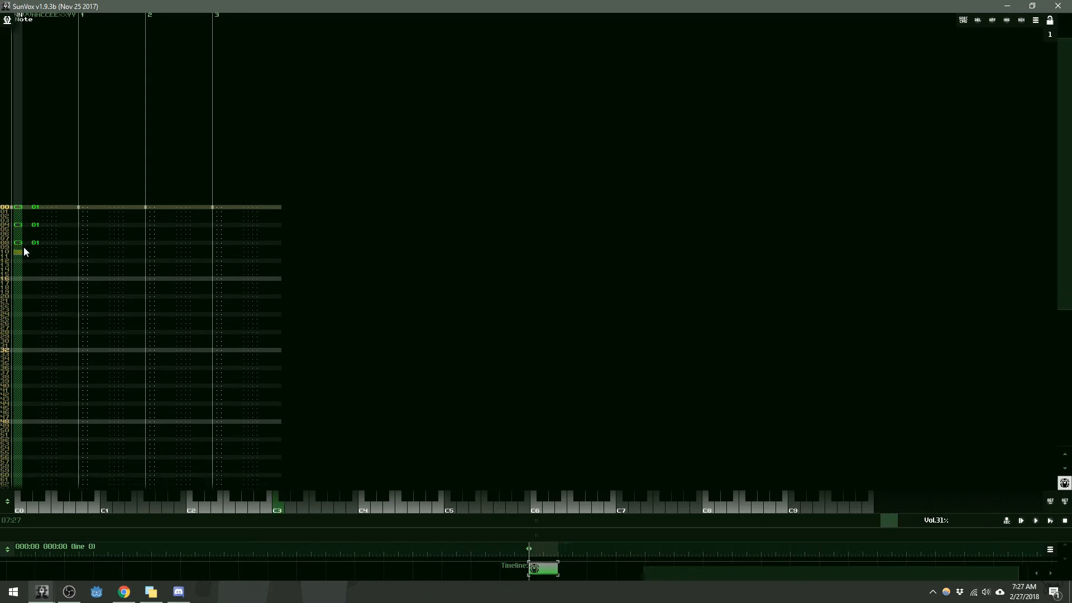
pyautogui.click(280, 509)
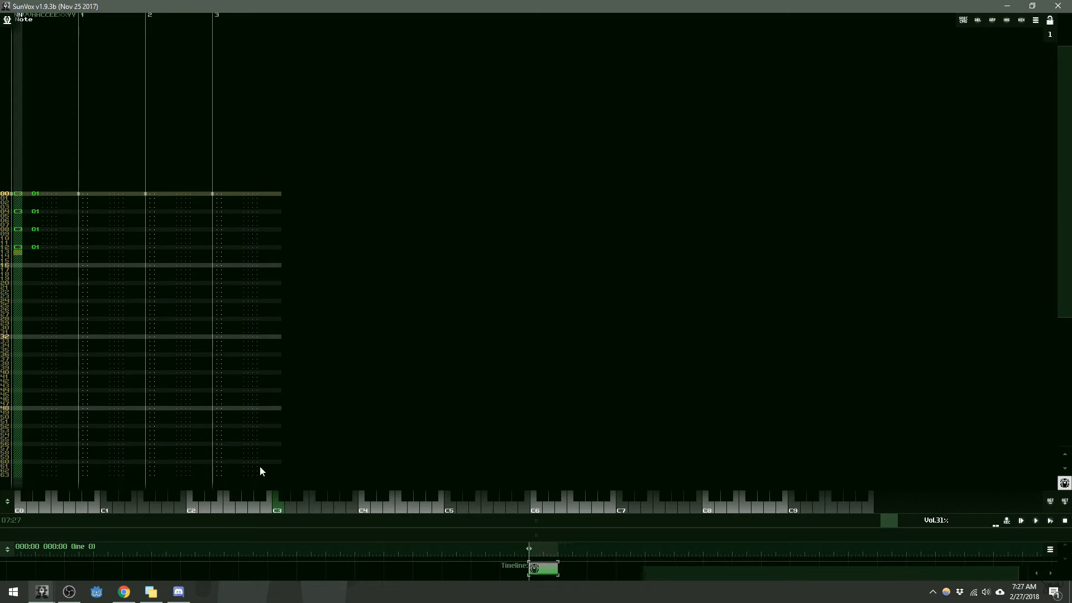
pyautogui.scroll(-3, 130, 288)
pyautogui.scroll(4, 130, 291)
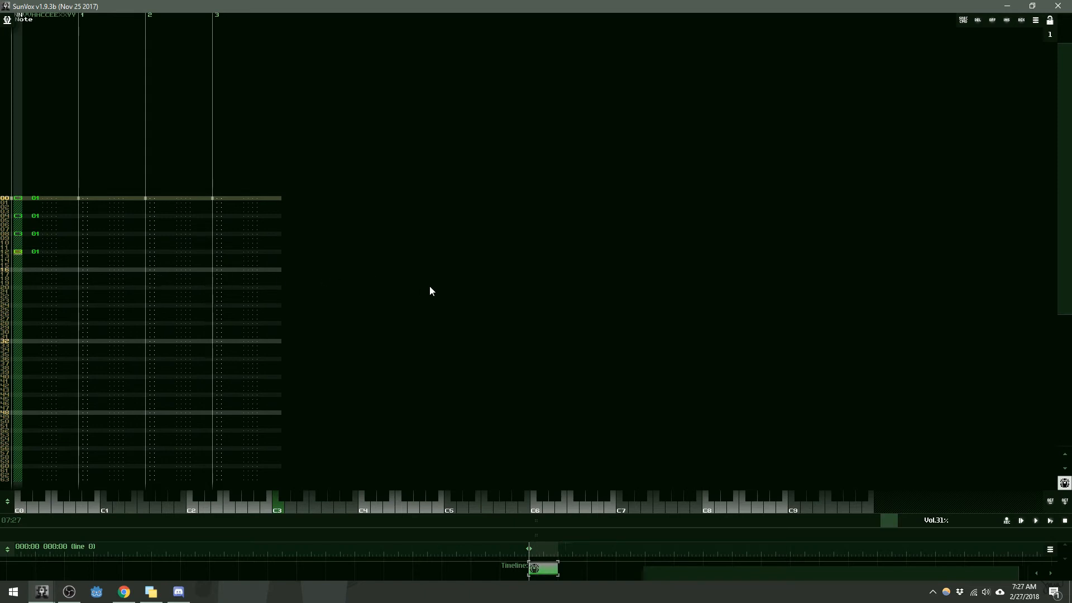
# Step: Enlarge the timeline, play the pattern to hear the four C3 notes, and stop playback
pyautogui.moveTo(581, 534); pyautogui.dragTo(583, 424)
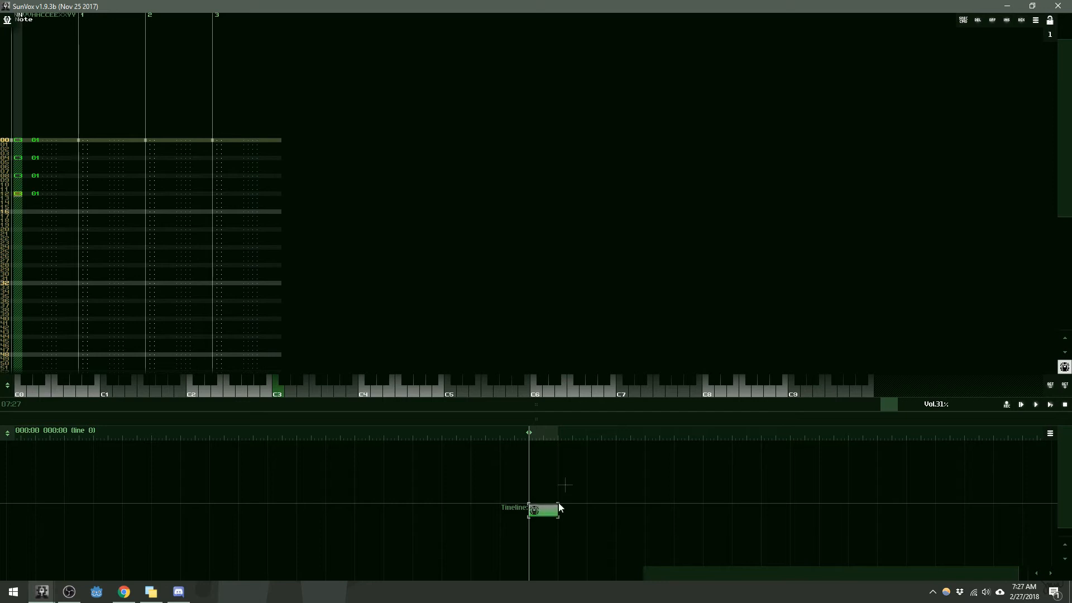
pyautogui.click(1052, 405)
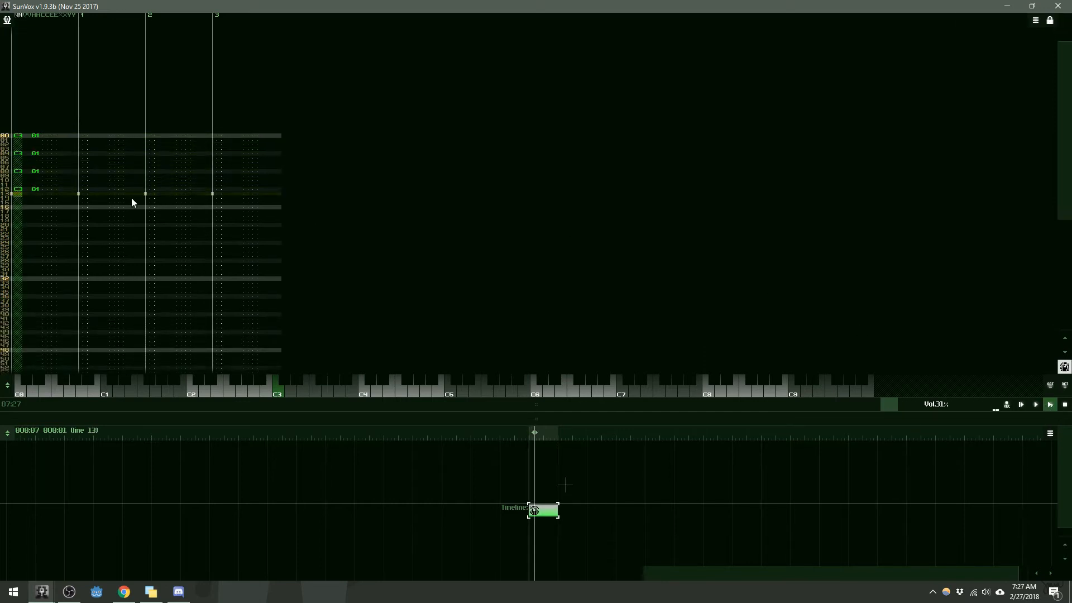
pyautogui.click(1065, 405)
pyautogui.scroll(-2, 41, 162)
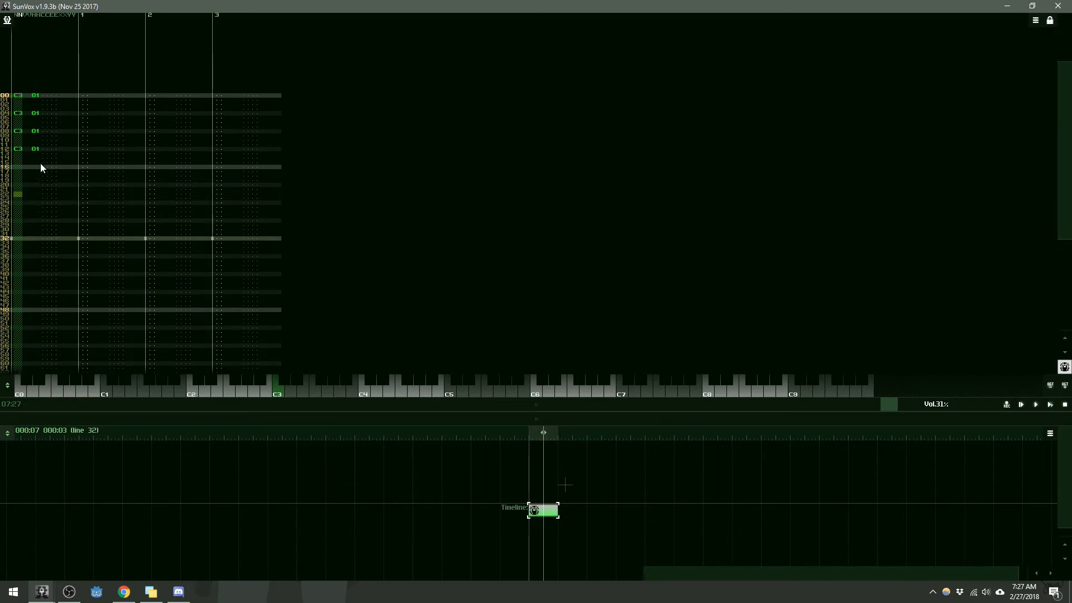
# Step: Move the pattern cursor to line 16 of track 0 and audition the F3 note on the keyboard
pyautogui.scroll(7, 40, 163)
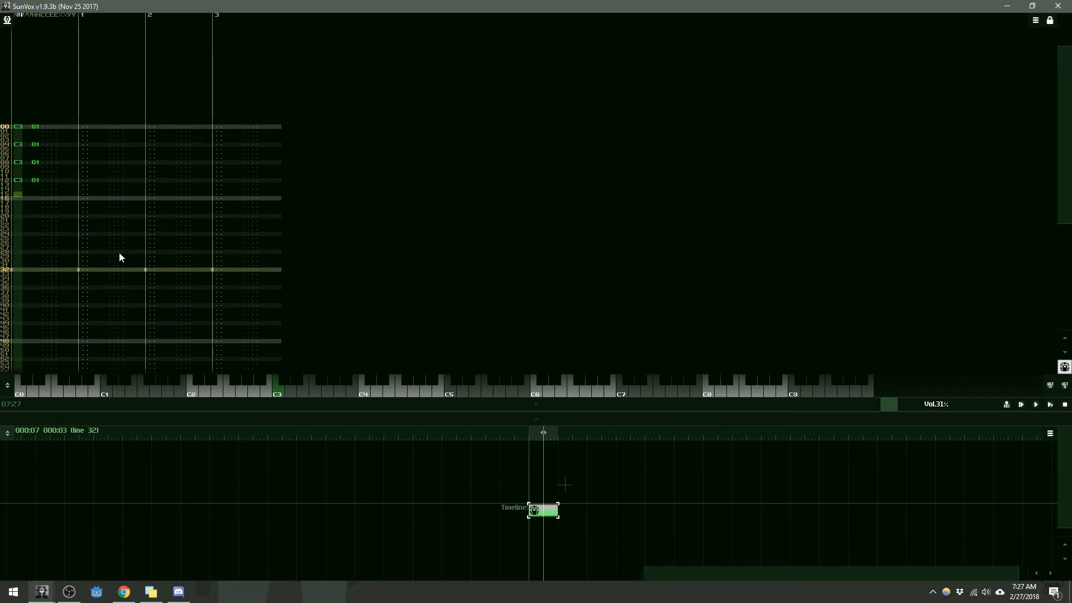
pyautogui.scroll(4, 152, 262)
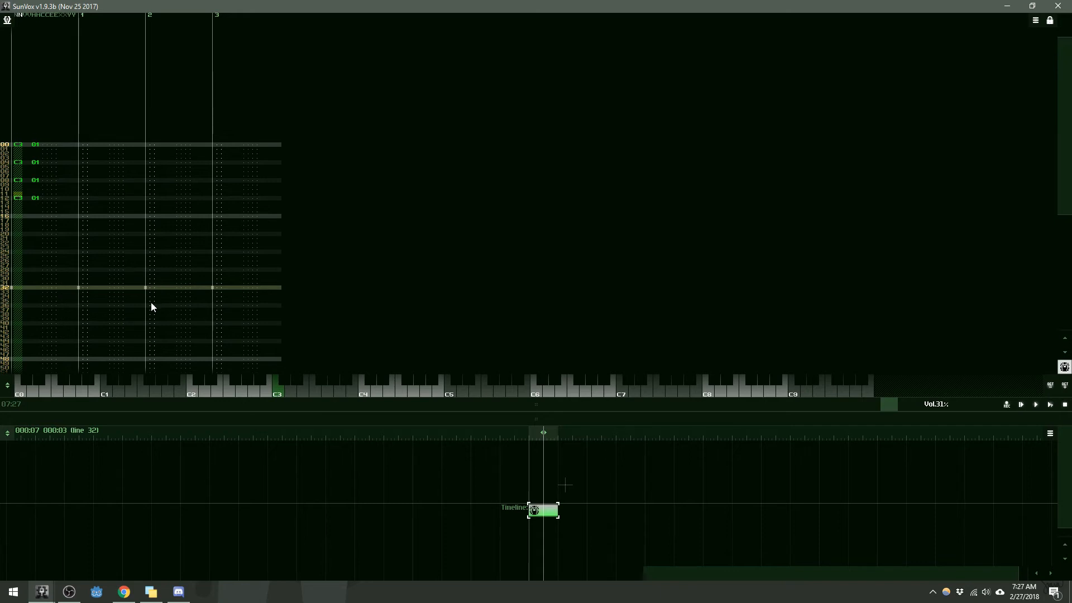
pyautogui.scroll(-4, 141, 301)
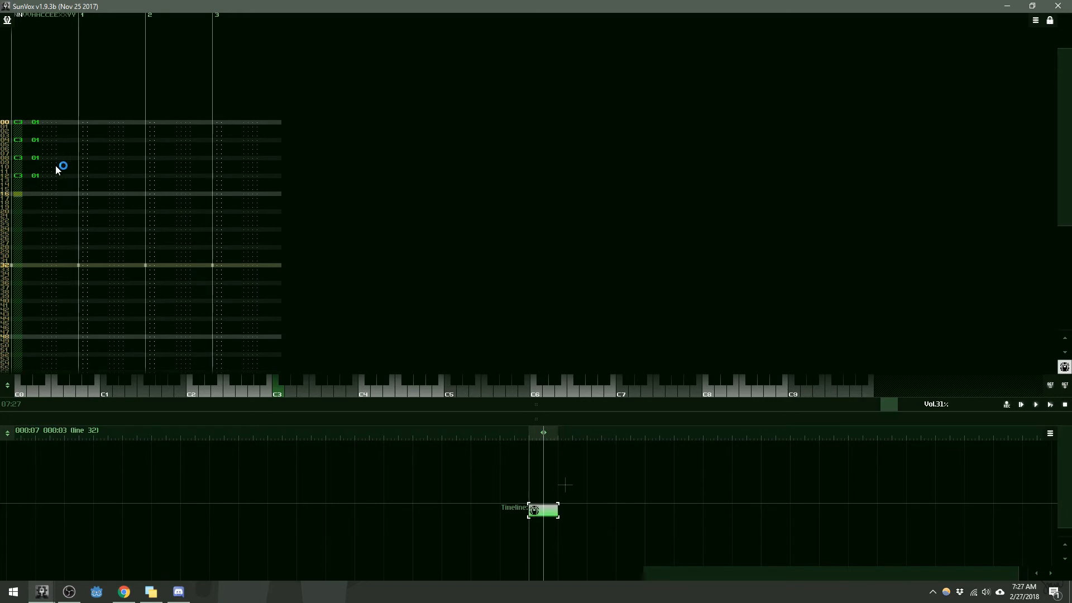
pyautogui.scroll(-1, 39, 199)
pyautogui.scroll(-4, 39, 199)
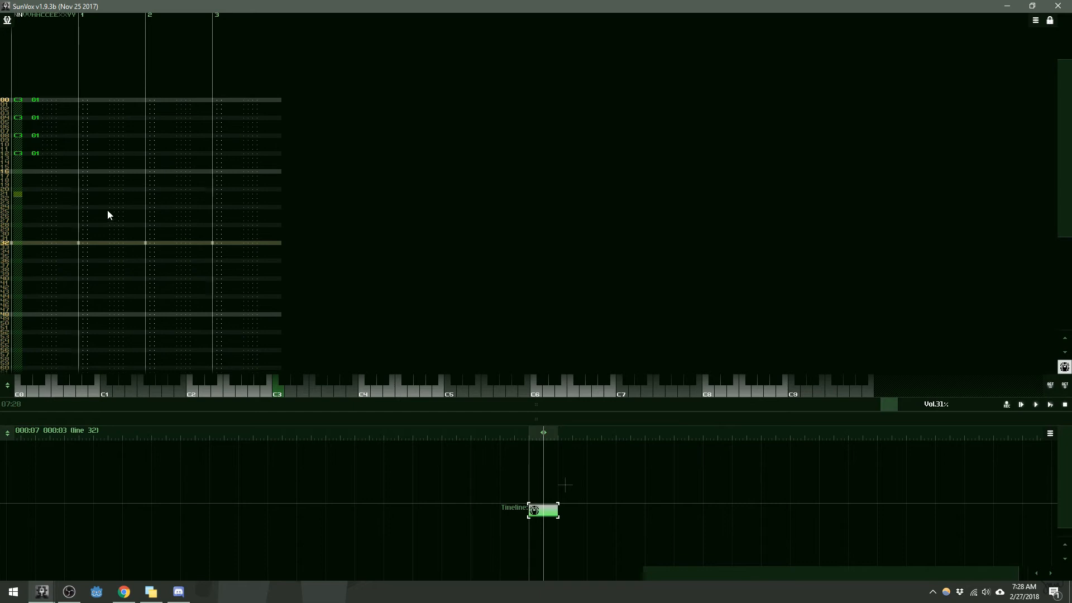
pyautogui.scroll(5, 111, 219)
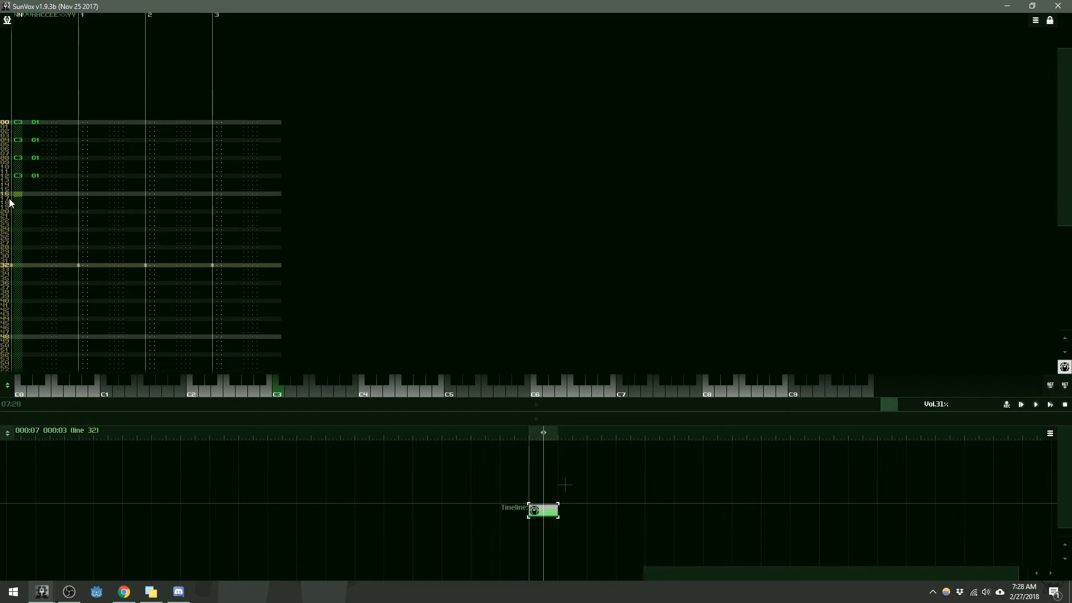
pyautogui.click(317, 393)
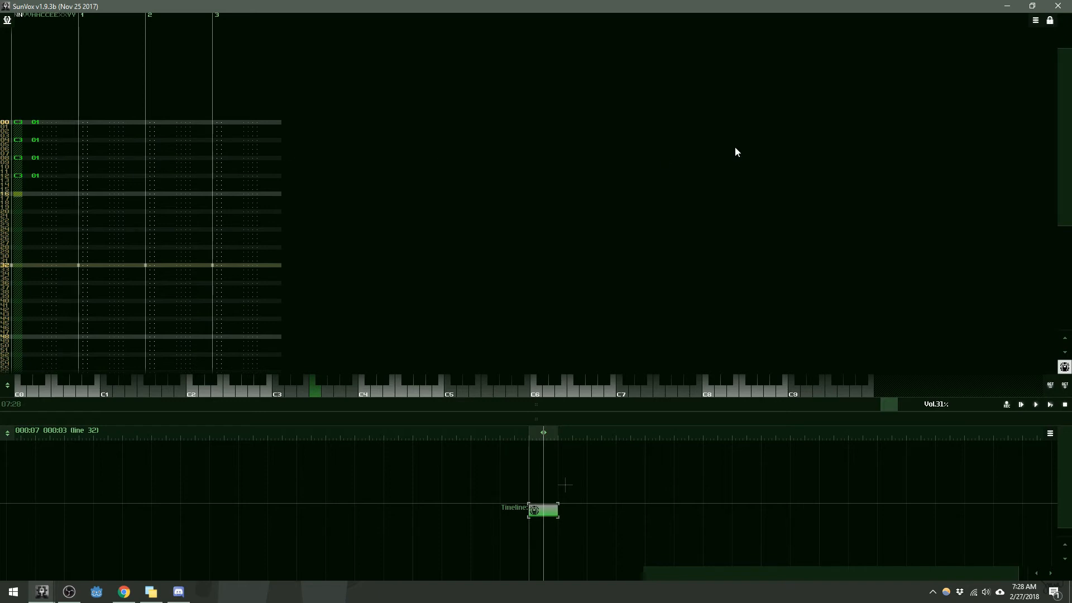
# Step: Try switching the pattern's edit mode on and off
pyautogui.click(1051, 21)
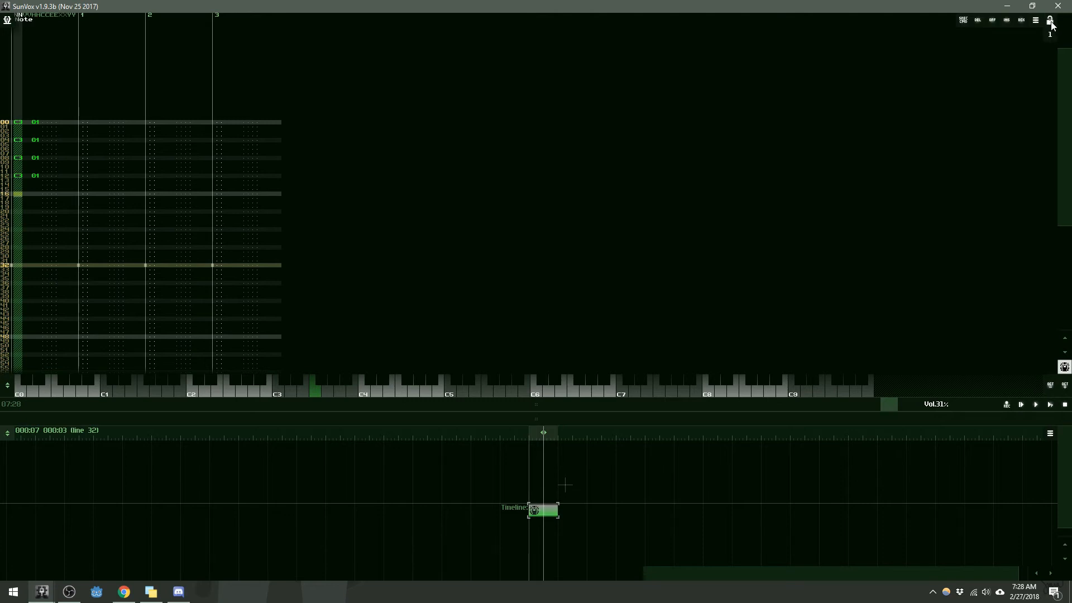
pyautogui.click(1051, 22)
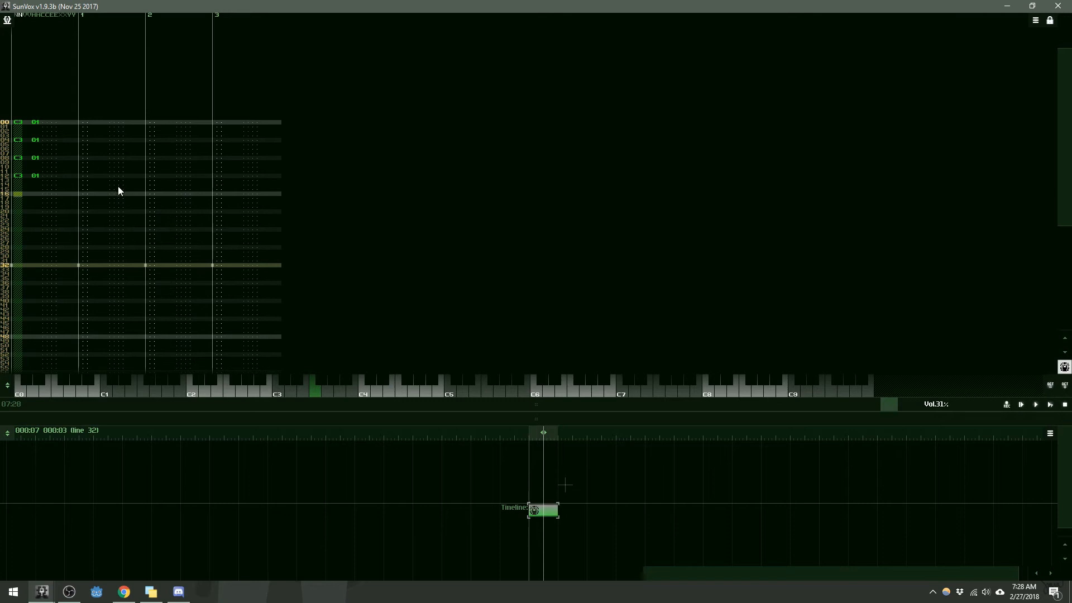
pyautogui.click(60, 202)
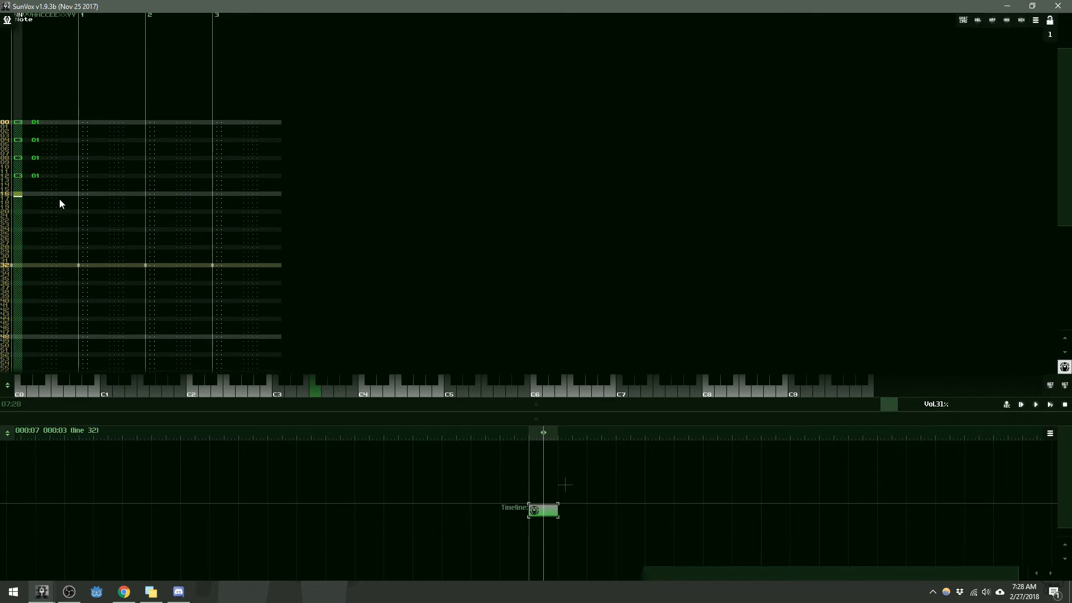
pyautogui.press('Escape')
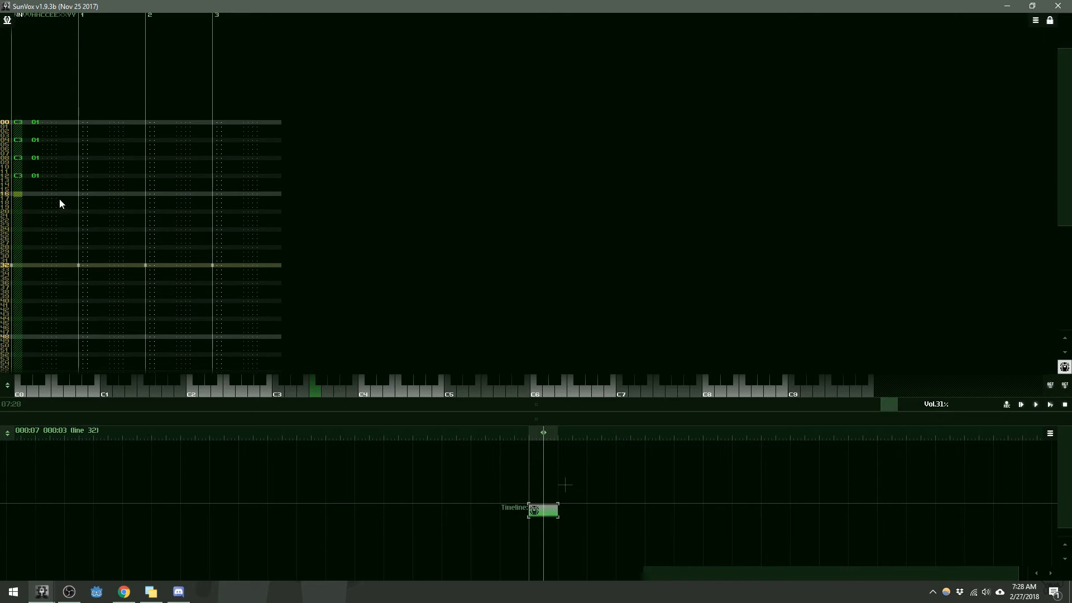
pyautogui.click(60, 200)
pyautogui.press('Escape')
# Step: Turn on edit mode and enter F3 notes on lines 16 and 20 of track 0
pyautogui.click(58, 192)
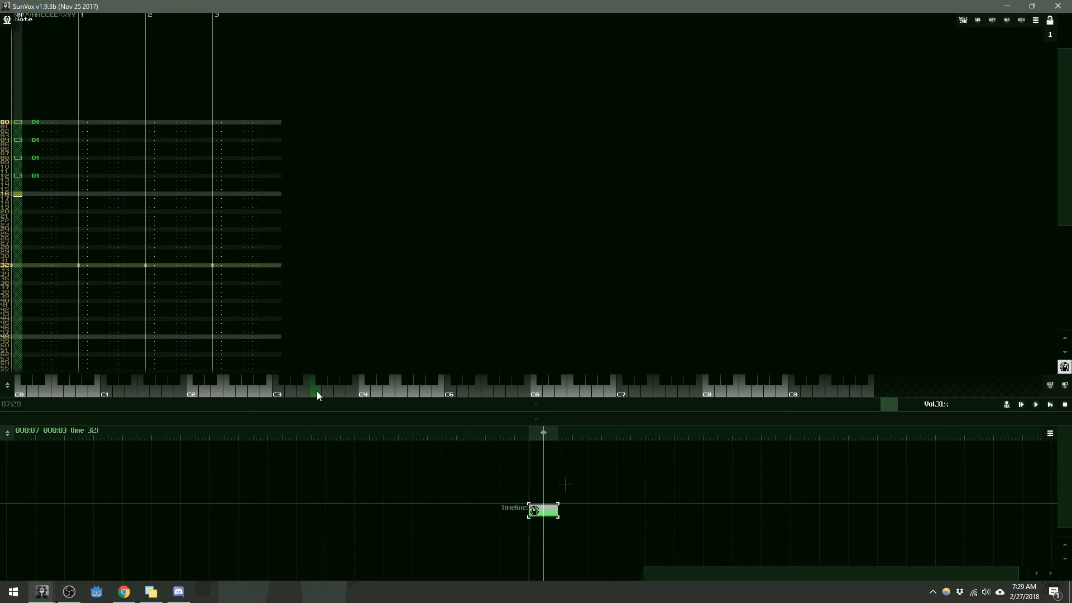
pyautogui.press('z')
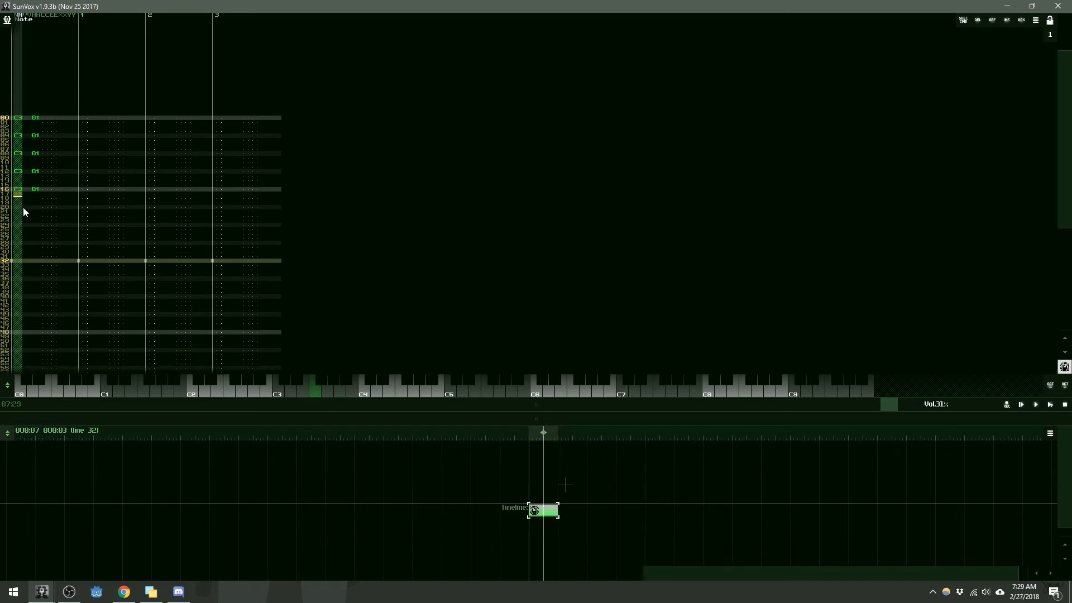
pyautogui.press('Down')
pyautogui.press('Down')
pyautogui.press('Down')
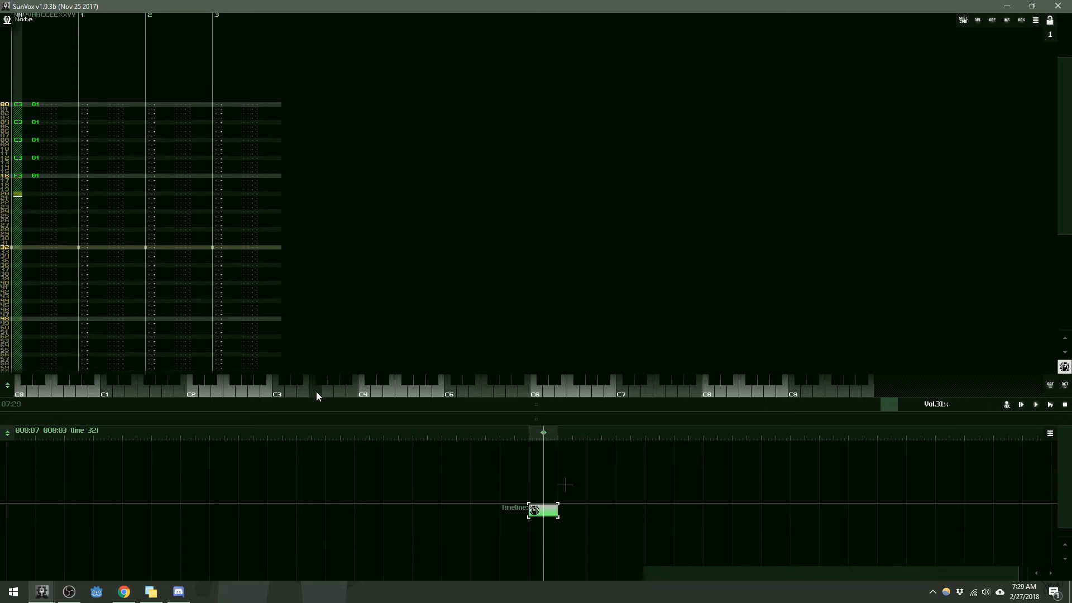
pyautogui.click(316, 393)
# Step: Enter G3 notes on lines 24 and 28 of track 0, keeping the four-line spacing
pyautogui.click(18, 208)
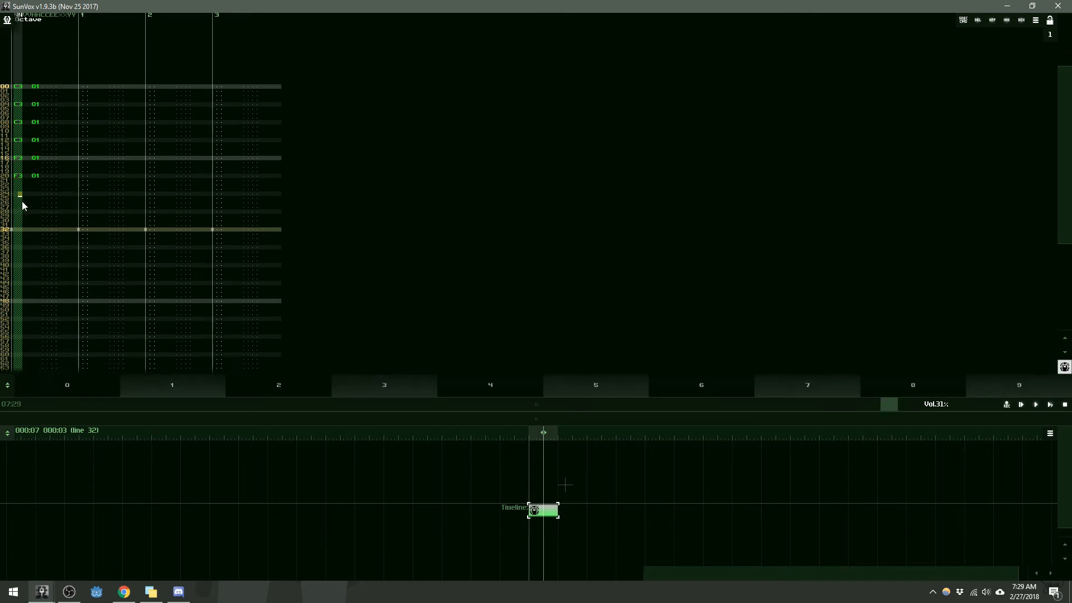
pyautogui.click(25, 195)
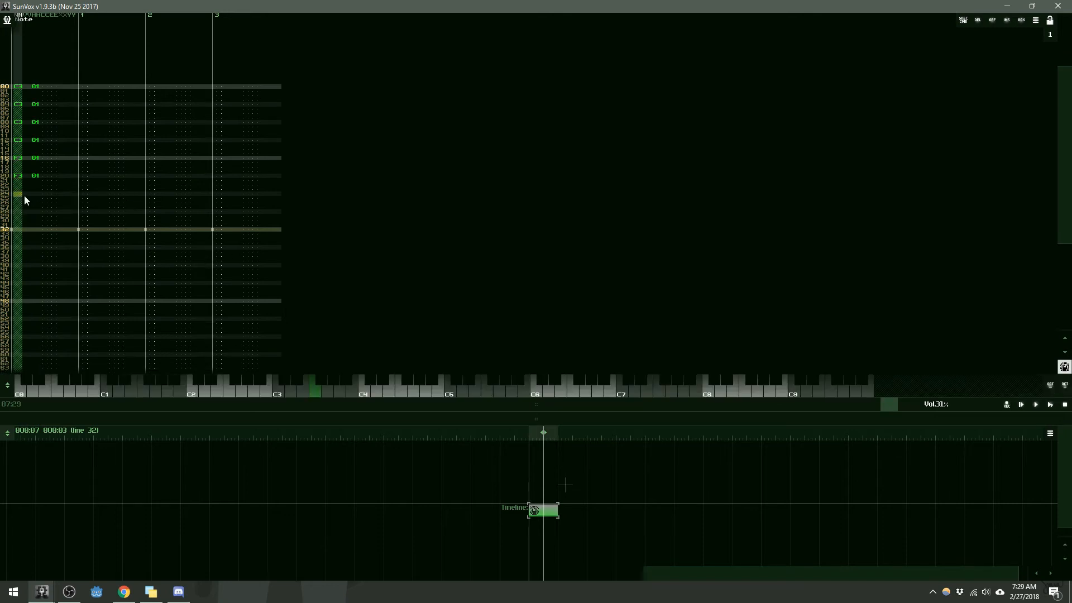
pyautogui.click(328, 391)
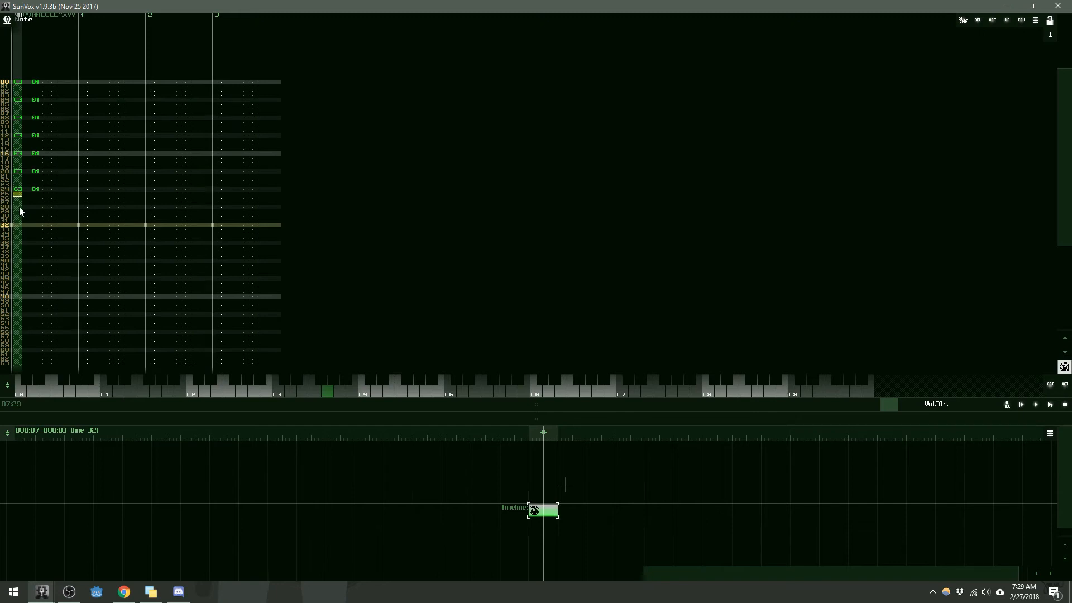
pyautogui.click(19, 207)
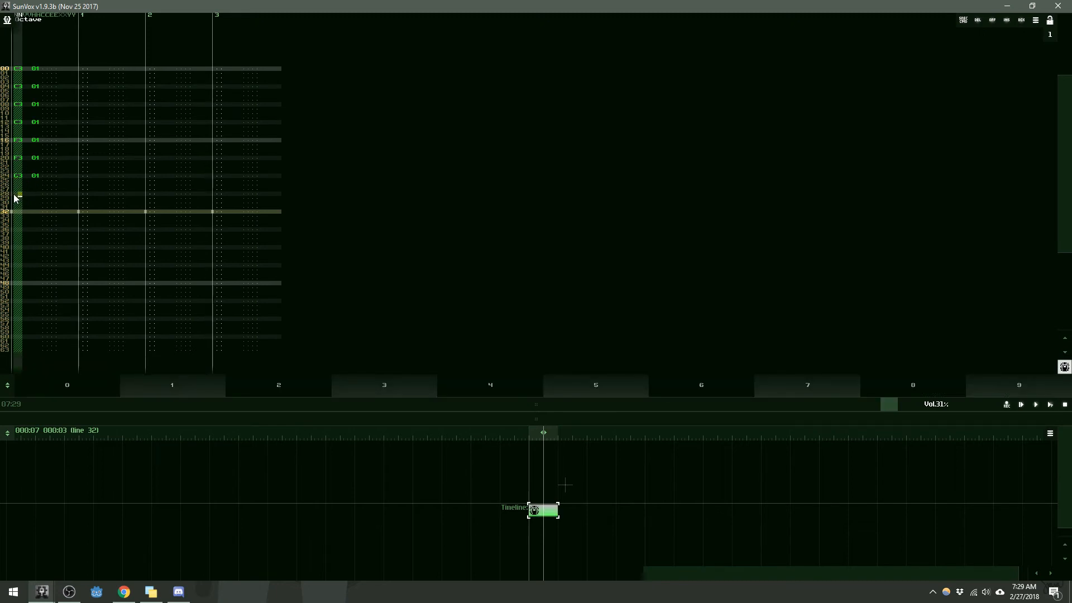
pyautogui.click(16, 197)
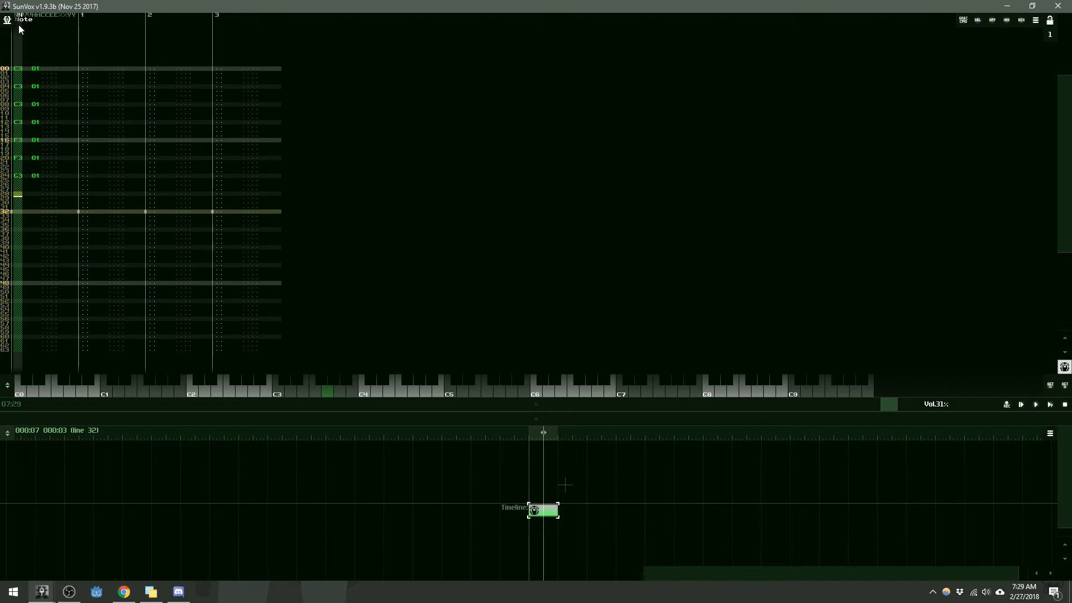
pyautogui.click(328, 390)
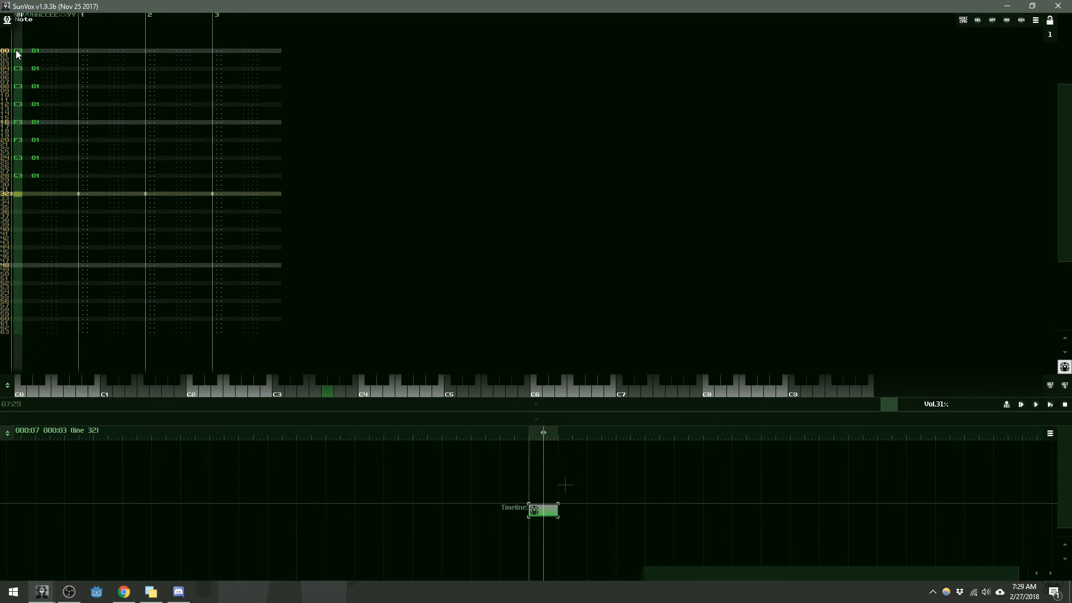
# Step: Copy lines 00 to 31 of track 0 and paste them at line 32 to fill the pattern's second half
pyautogui.moveTo(16, 53); pyautogui.dragTo(64, 192)
pyautogui.click(64, 189)
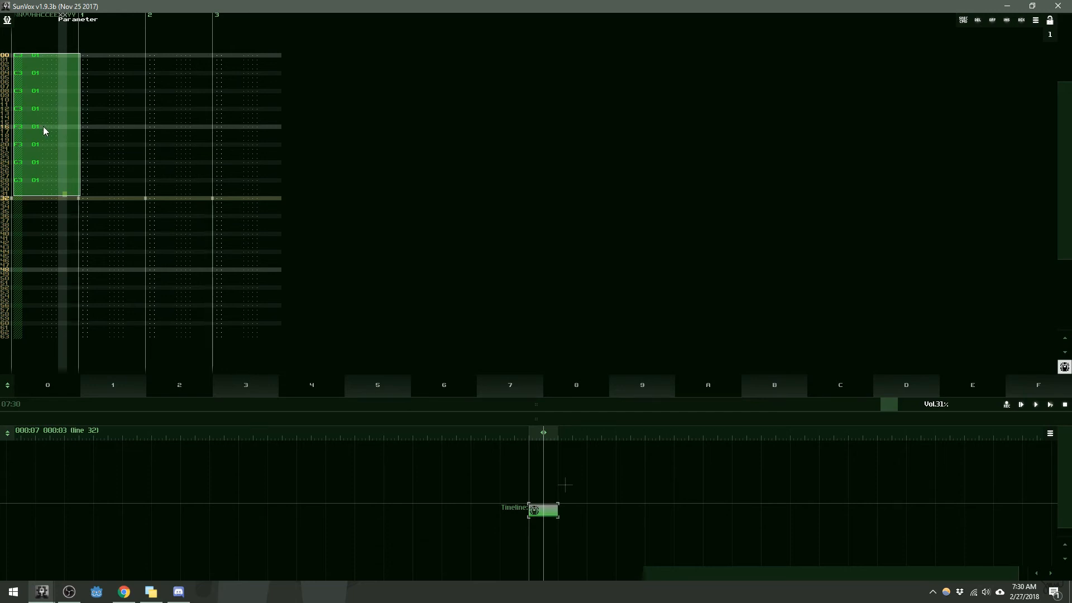
pyautogui.click(15, 199)
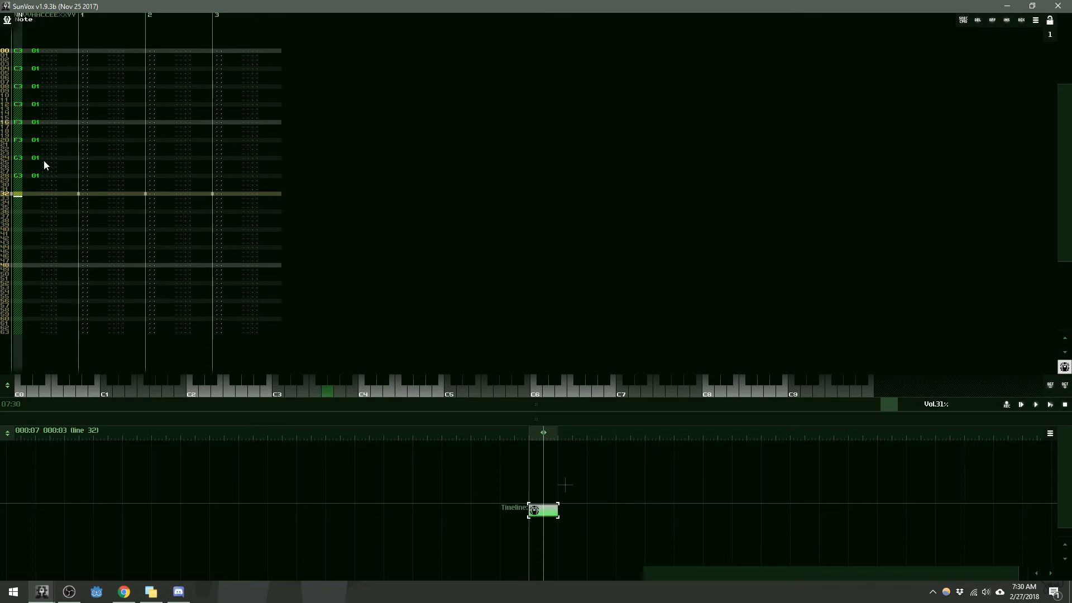
pyautogui.hotkey('ctrl', 'v')
pyautogui.rightClick(19, 193)
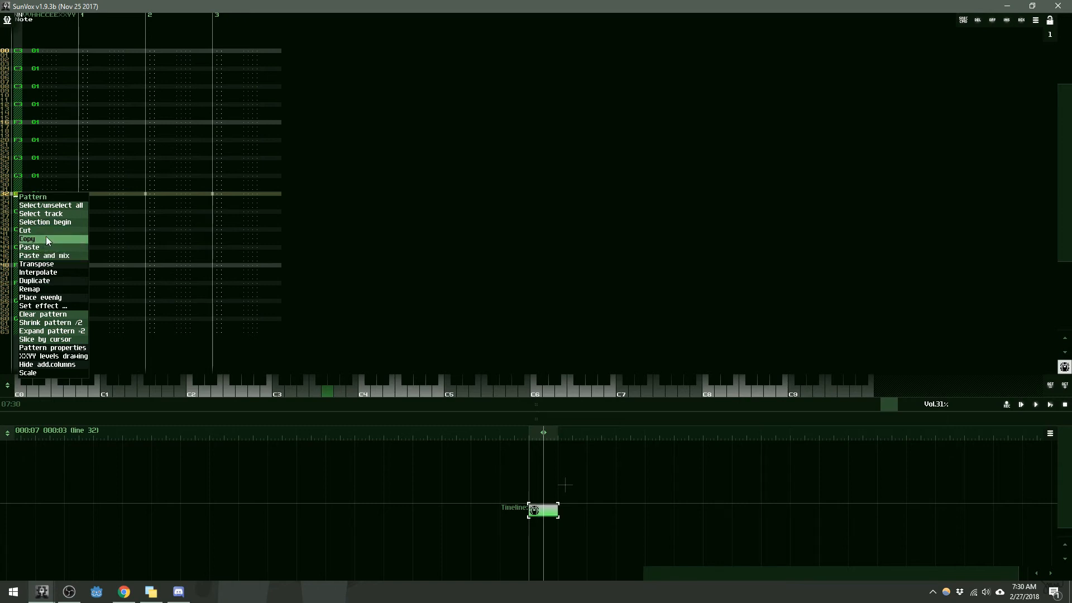
pyautogui.click(160, 238)
pyautogui.click(18, 149)
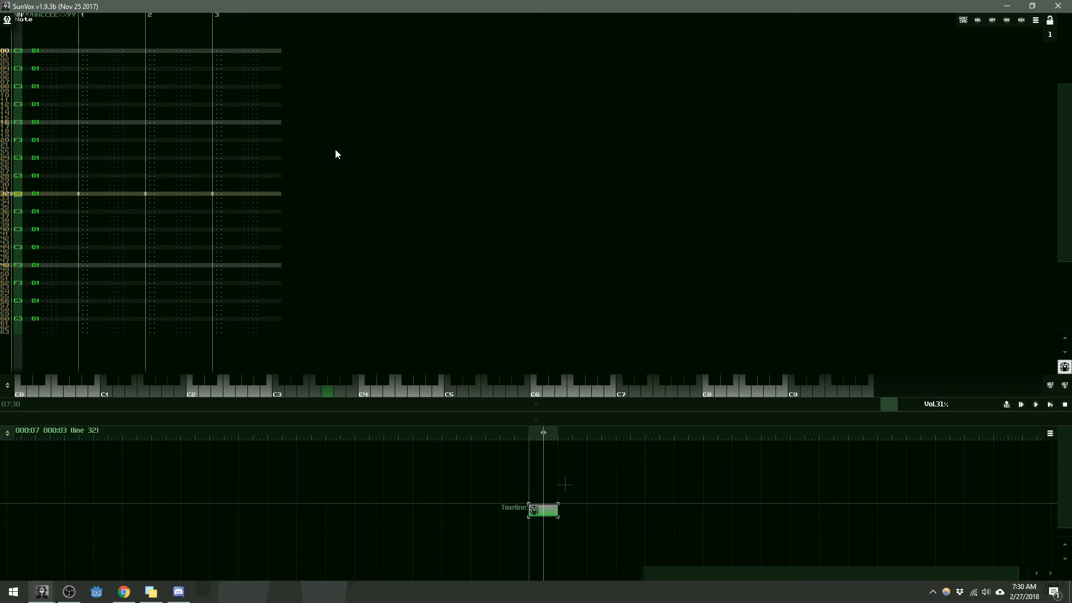
# Step: Play the completed 64-line pattern twice to hear the C3, F3 and G3 sequence, and stop playback
pyautogui.click(1053, 407)
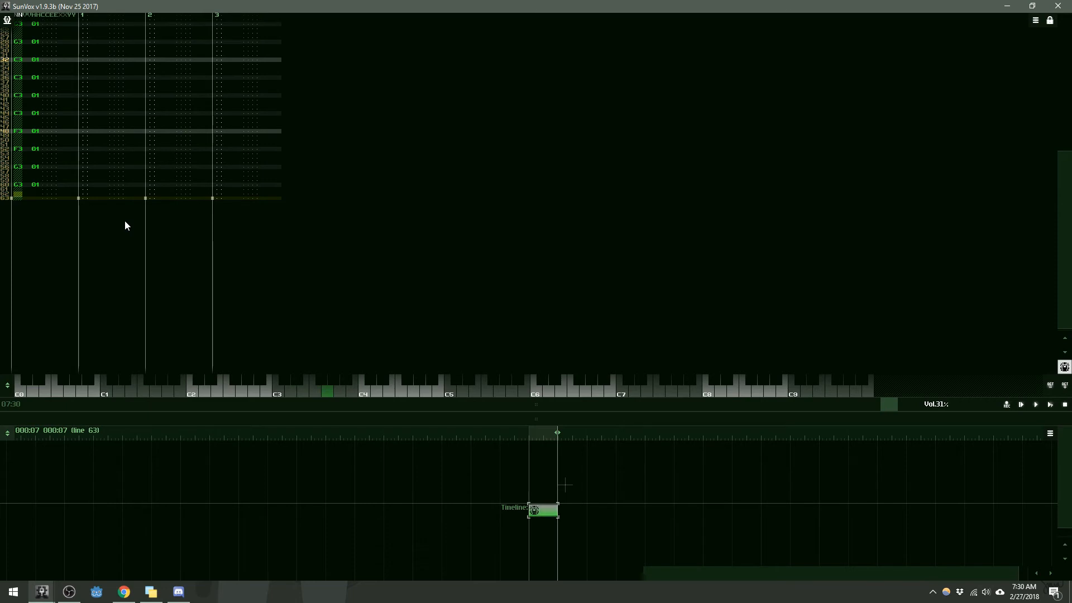
pyautogui.scroll(5, 126, 222)
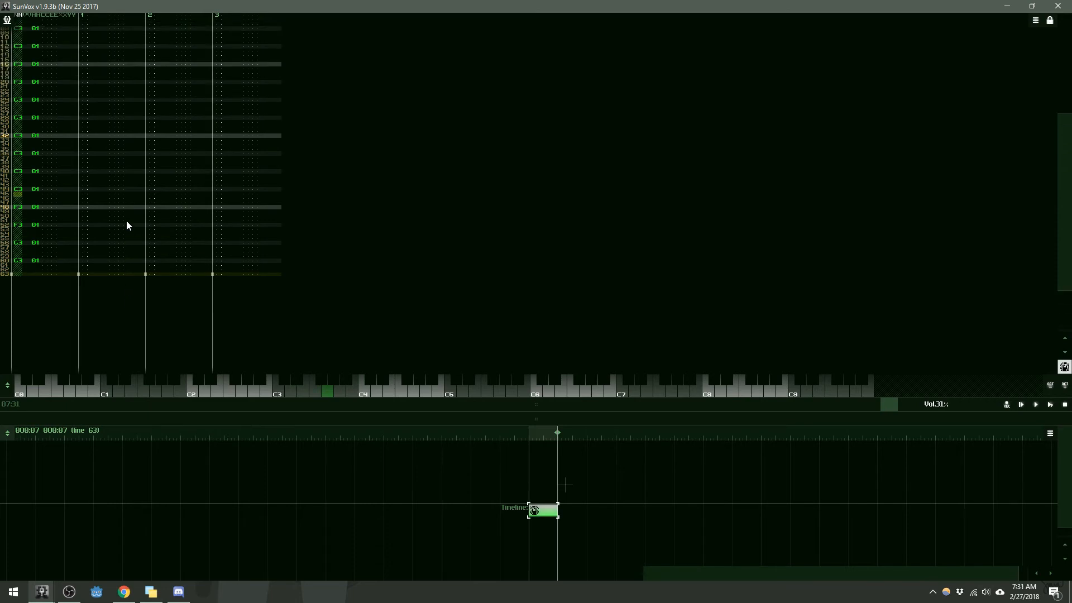
pyautogui.scroll(2, 126, 220)
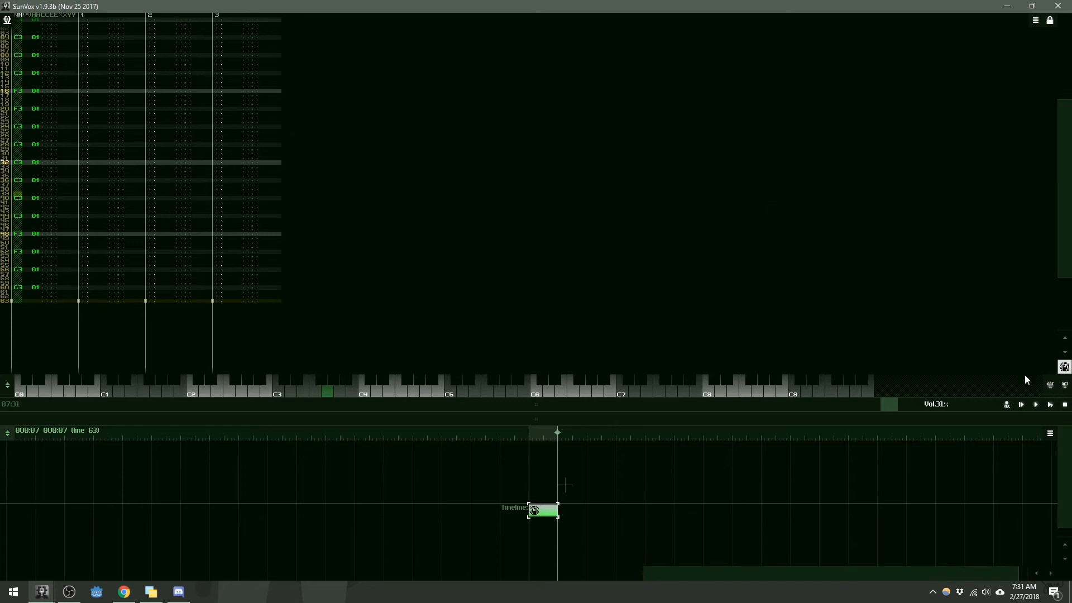
pyautogui.click(1050, 404)
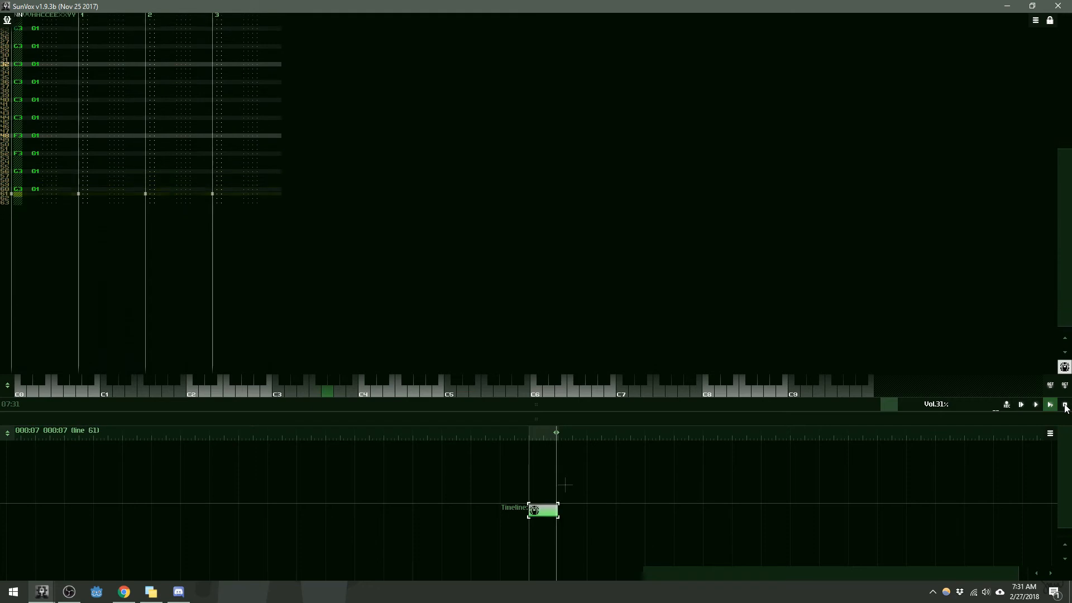
pyautogui.click(1065, 406)
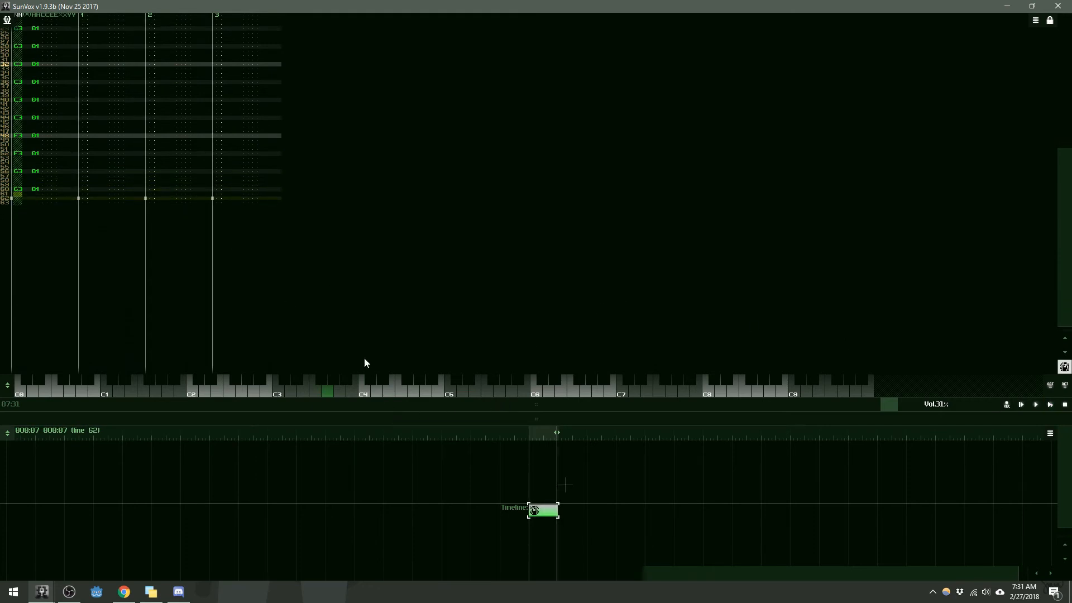
# Step: Shrink the pattern editor to bring back the module view, and enlarge the timeline area below it
pyautogui.moveTo(429, 409); pyautogui.dragTo(422, 195)
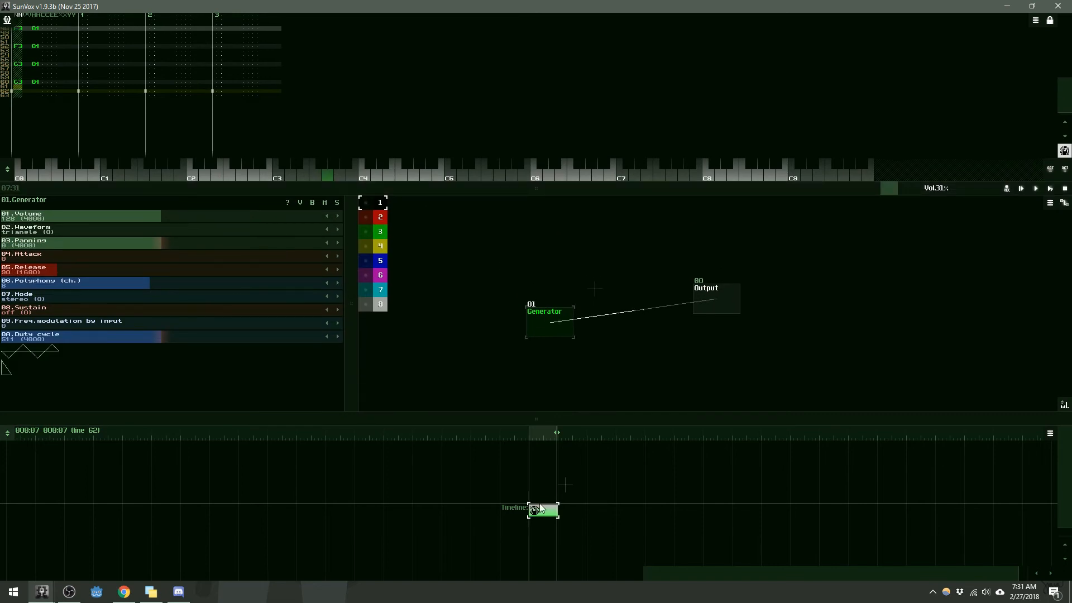
pyautogui.moveTo(550, 420); pyautogui.dragTo(533, 282)
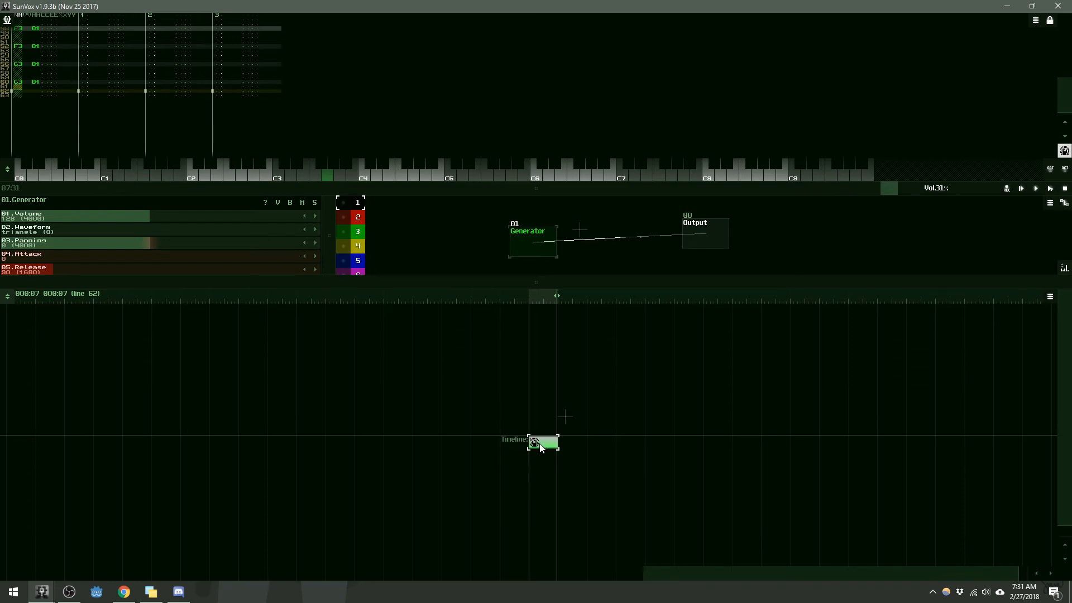
# Step: Create a second pattern directly after the first on the timeline, and switch the selection between the two patterns
pyautogui.doubleClick(568, 441)
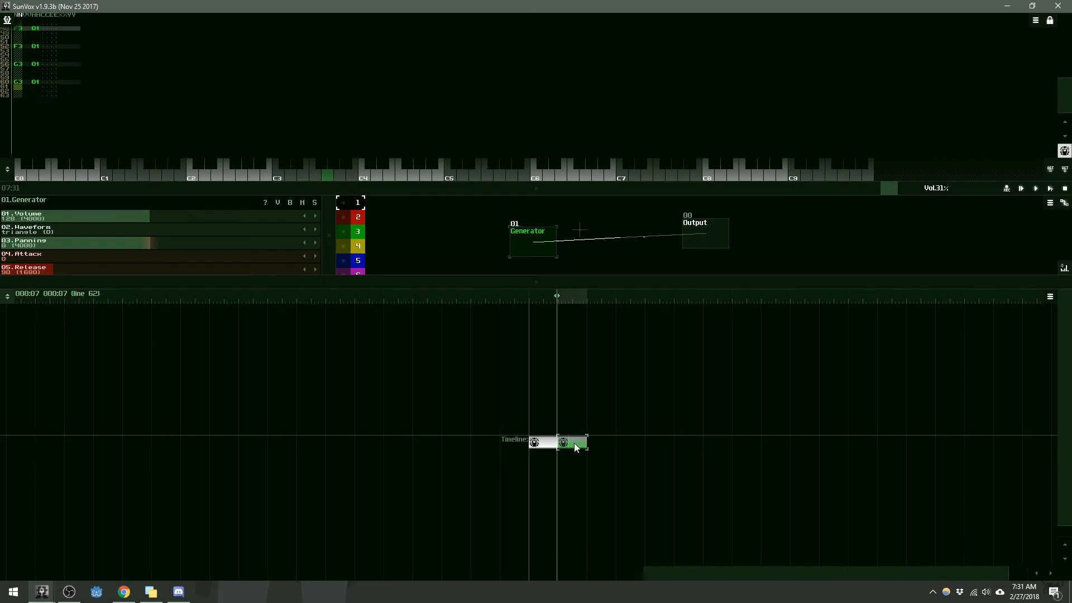
pyautogui.moveTo(574, 443); pyautogui.dragTo(573, 441)
pyautogui.click(543, 444)
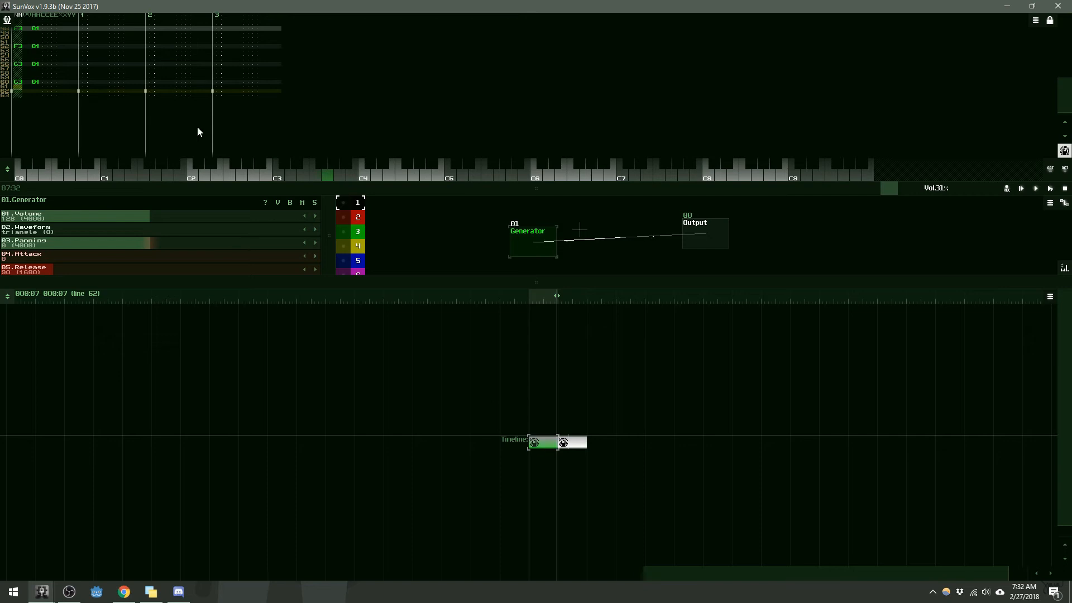
pyautogui.click(582, 443)
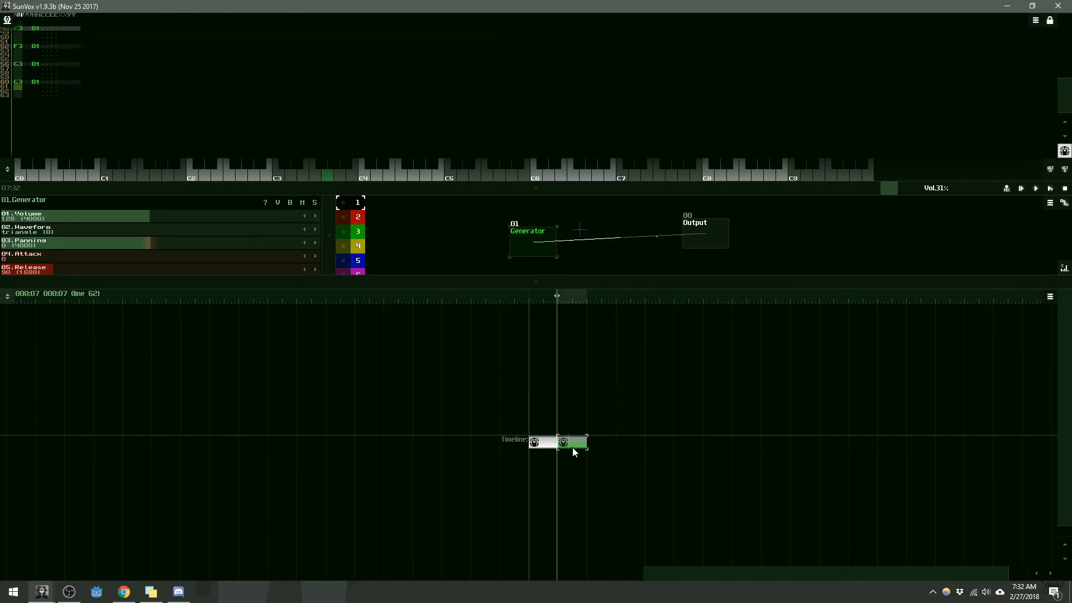
# Step: Delete the second pattern from the timeline and select the first pattern again
pyautogui.press('Delete')
pyautogui.click(491, 302)
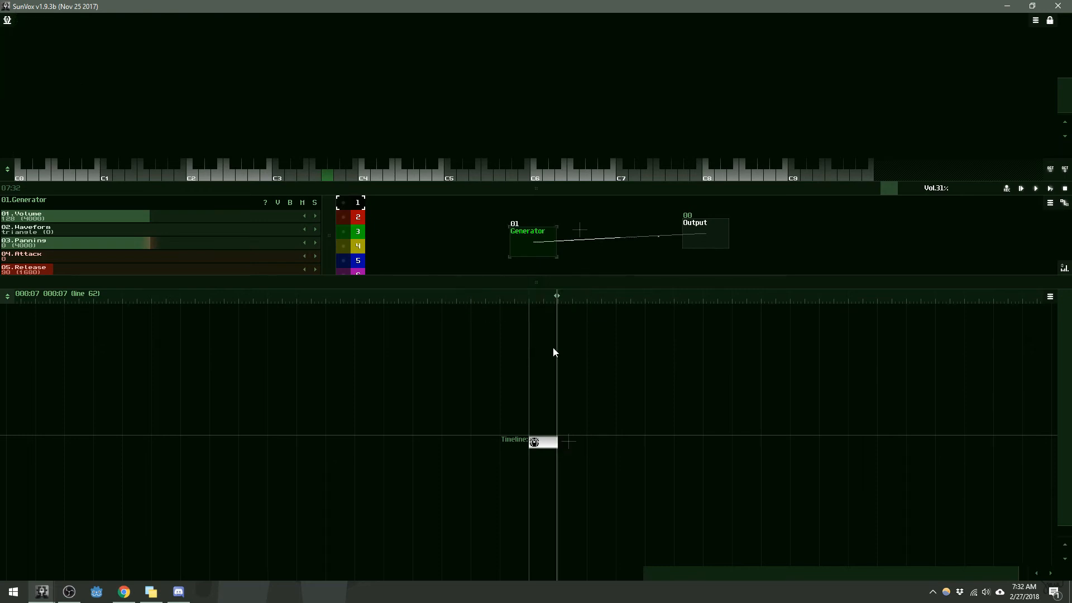
pyautogui.click(541, 444)
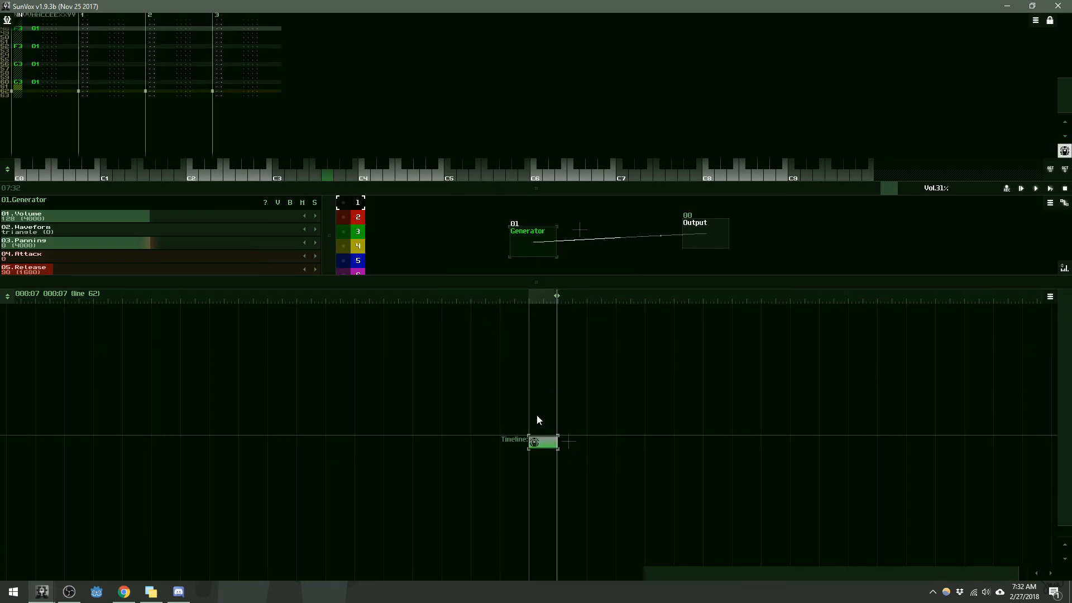
# Step: Clone the first pattern three times so that four linked copies sit in a row on the timeline
pyautogui.rightClick(546, 443)
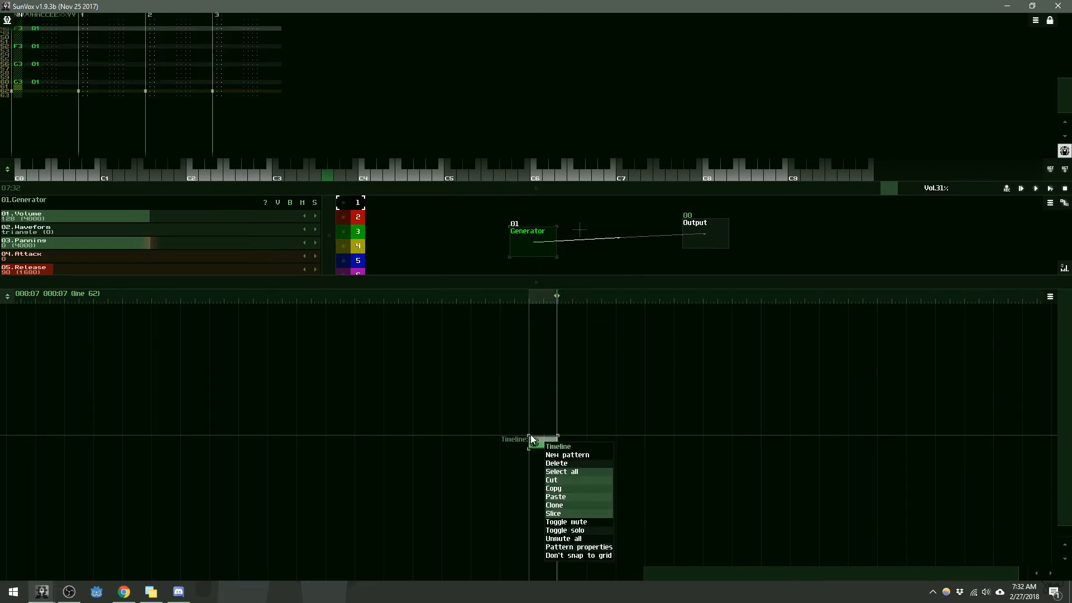
pyautogui.click(566, 505)
pyautogui.click(572, 444)
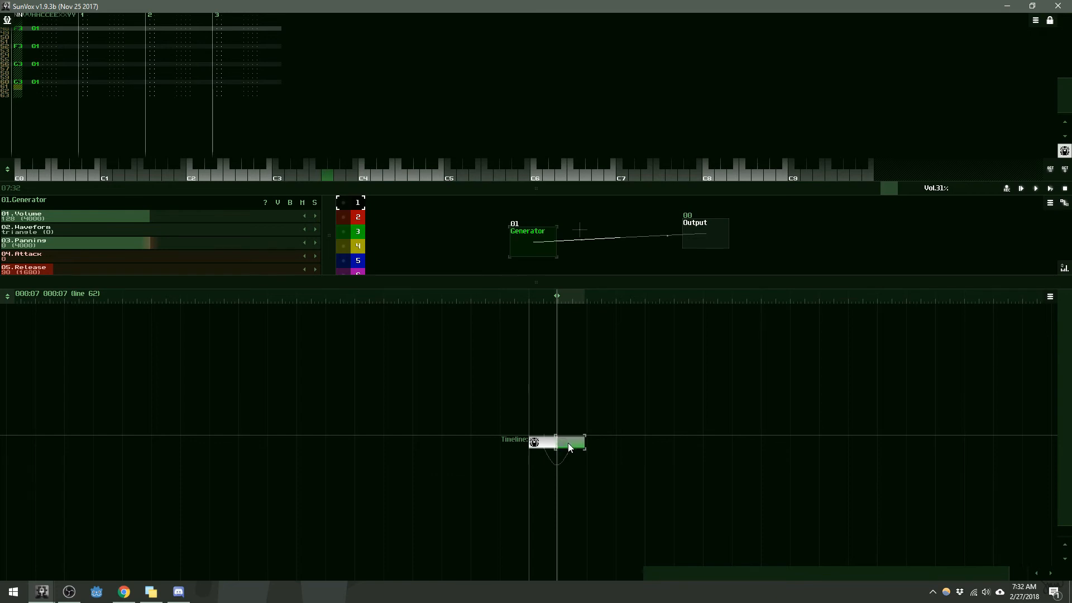
pyautogui.moveTo(569, 441); pyautogui.dragTo(570, 441)
pyautogui.hotkey('ctrl', 'd')
pyautogui.hotkey('ctrl', 'd')
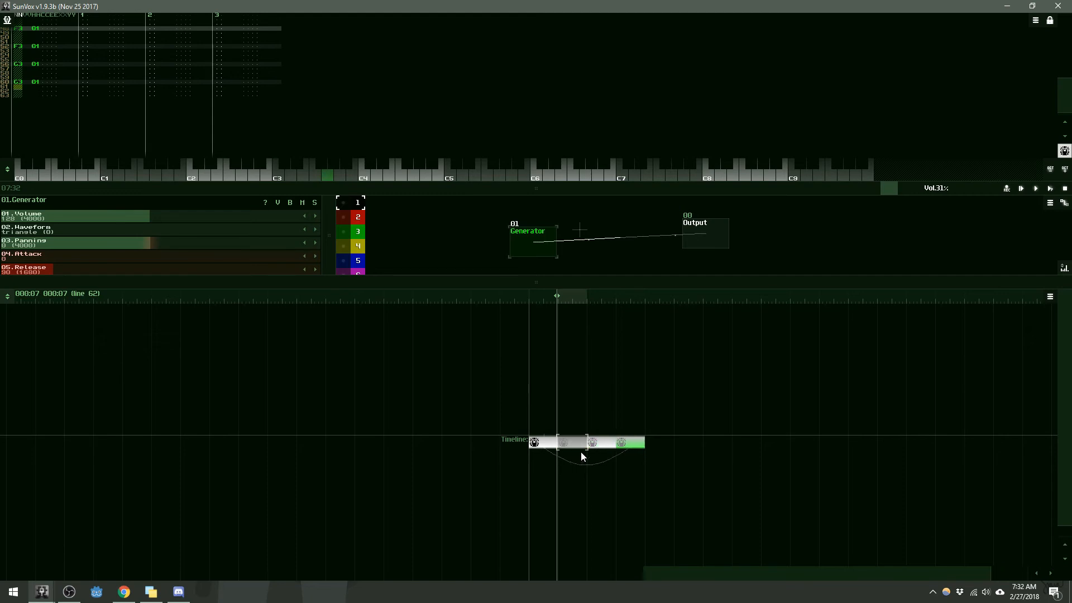
# Step: Box-select all four patterns on the timeline to show the links between the original and its clones
pyautogui.click(505, 404)
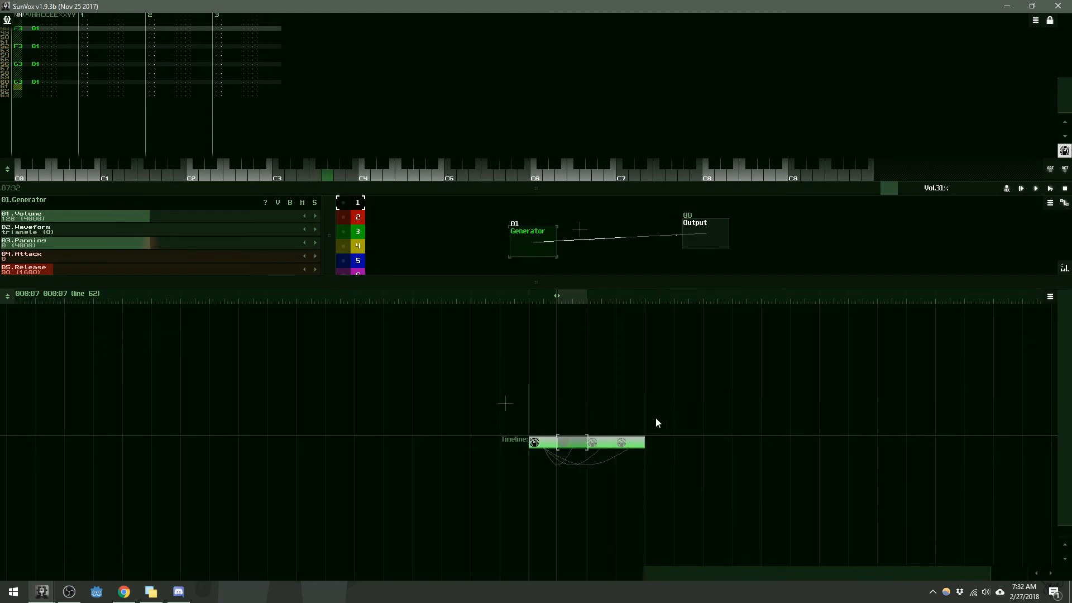
pyautogui.moveTo(665, 392); pyautogui.dragTo(556, 487)
pyautogui.click(525, 414)
pyautogui.moveTo(476, 400); pyautogui.dragTo(695, 474)
# Step: Select each of the four timeline patterns in turn to compare the clones' contents with the original, ending on the first pattern
pyautogui.click(541, 442)
pyautogui.click(543, 469)
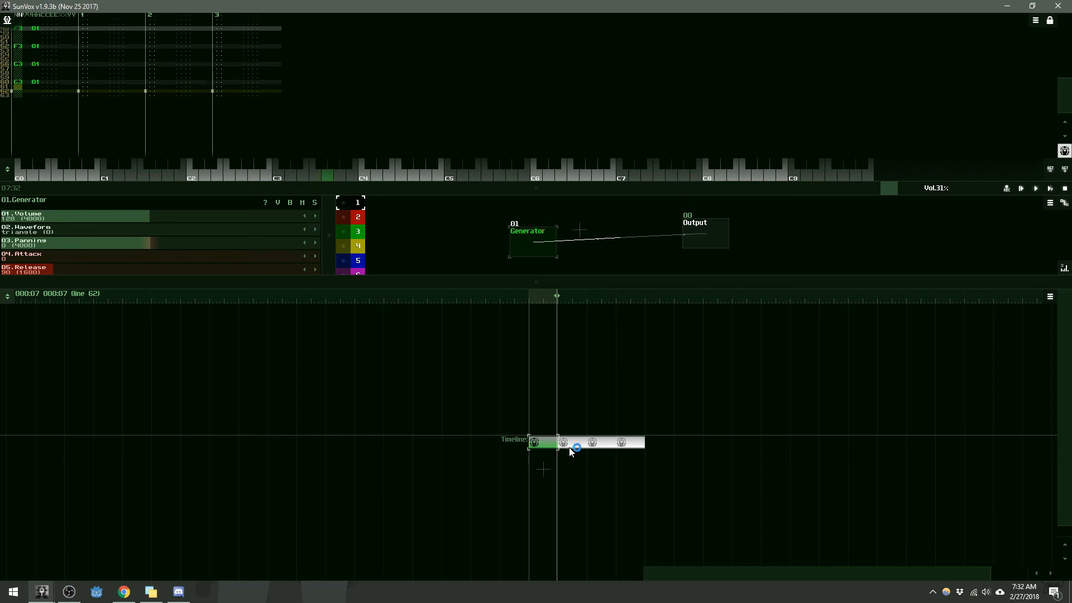
pyautogui.click(567, 445)
pyautogui.click(592, 444)
pyautogui.click(621, 443)
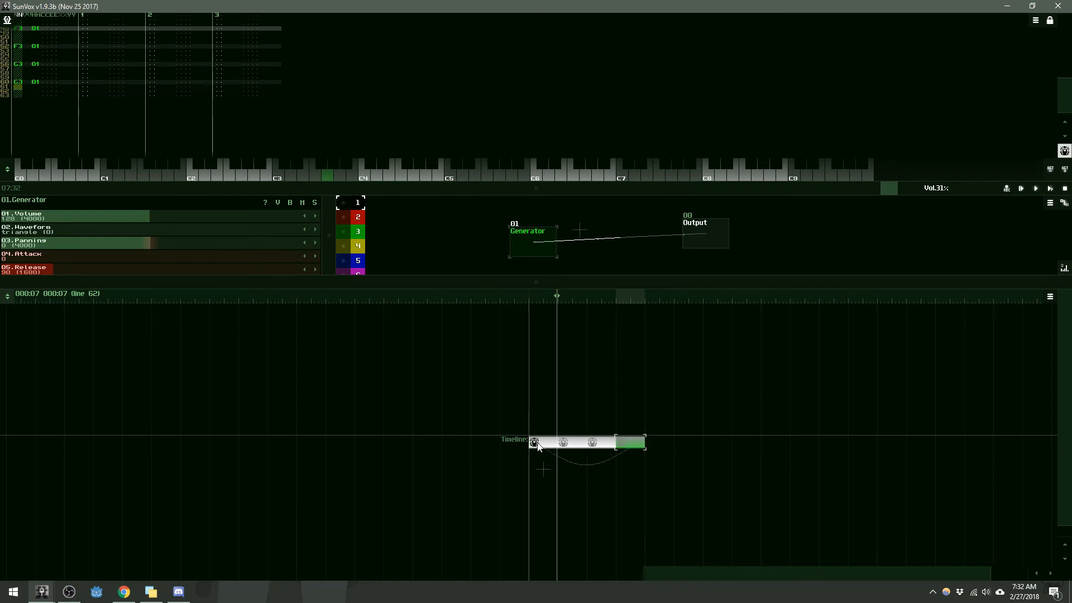
pyautogui.click(542, 444)
pyautogui.click(578, 441)
pyautogui.click(603, 442)
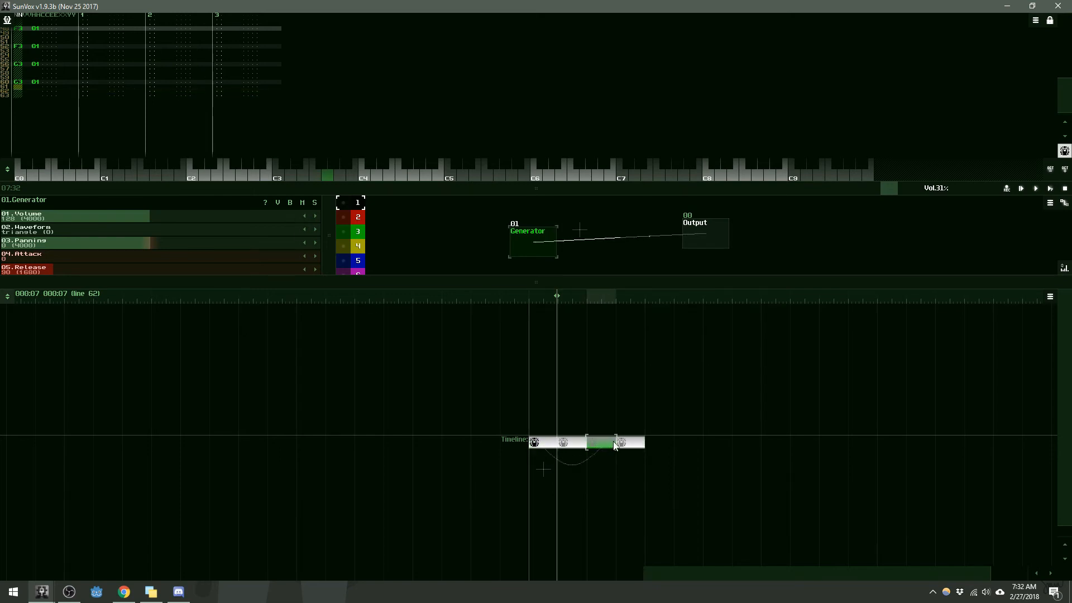
pyautogui.click(625, 443)
pyautogui.click(542, 444)
pyautogui.click(575, 443)
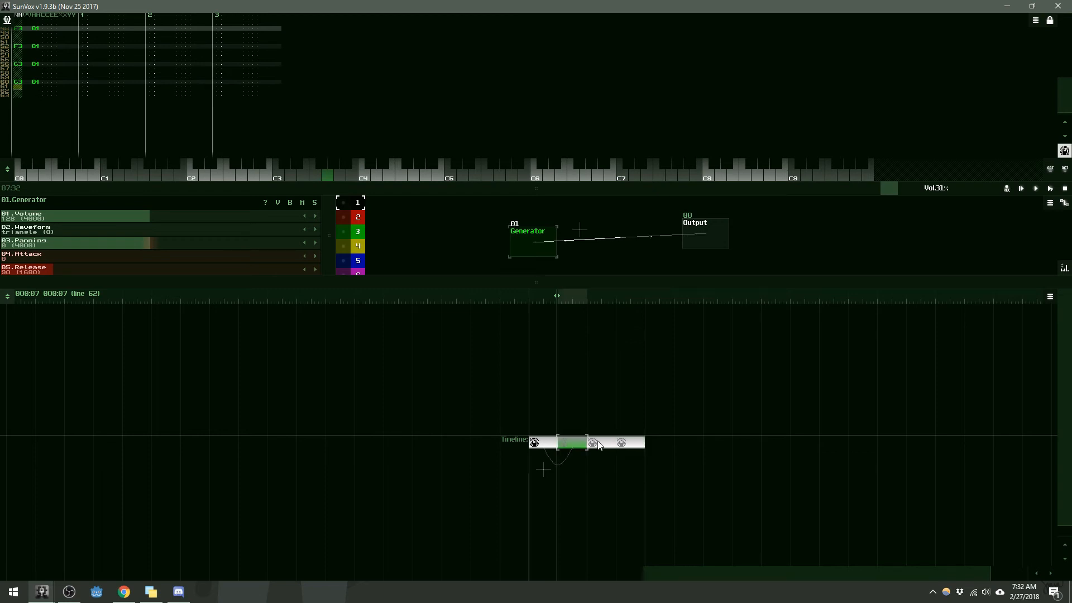
pyautogui.click(602, 443)
pyautogui.click(621, 445)
pyautogui.click(549, 452)
pyautogui.click(617, 445)
pyautogui.click(597, 450)
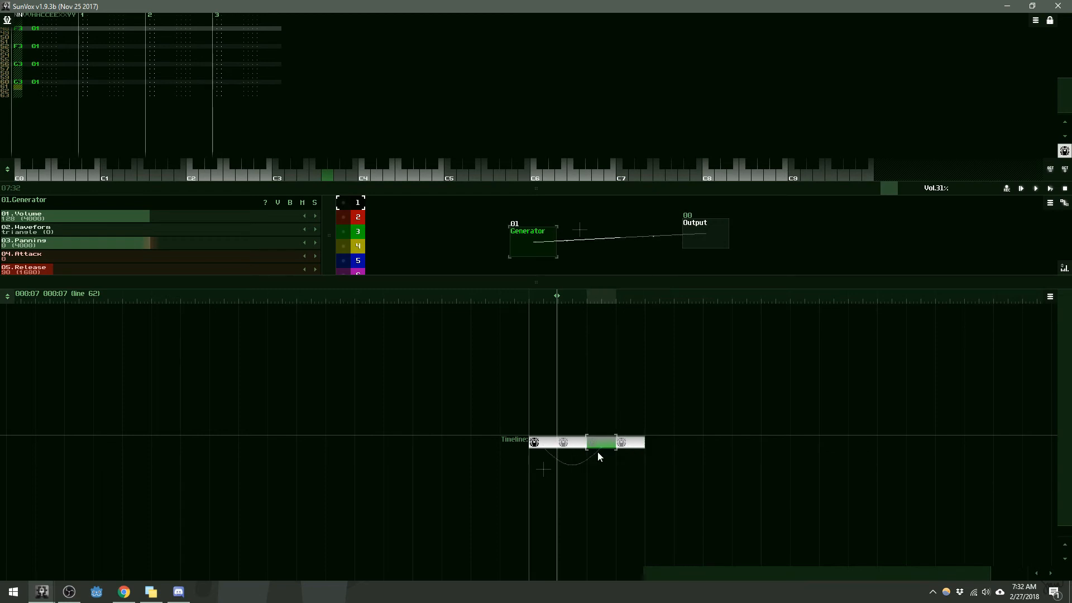
pyautogui.click(542, 444)
# Step: Enlarge the module view and add a second Generator module above the first one
pyautogui.moveTo(488, 281); pyautogui.dragTo(487, 395)
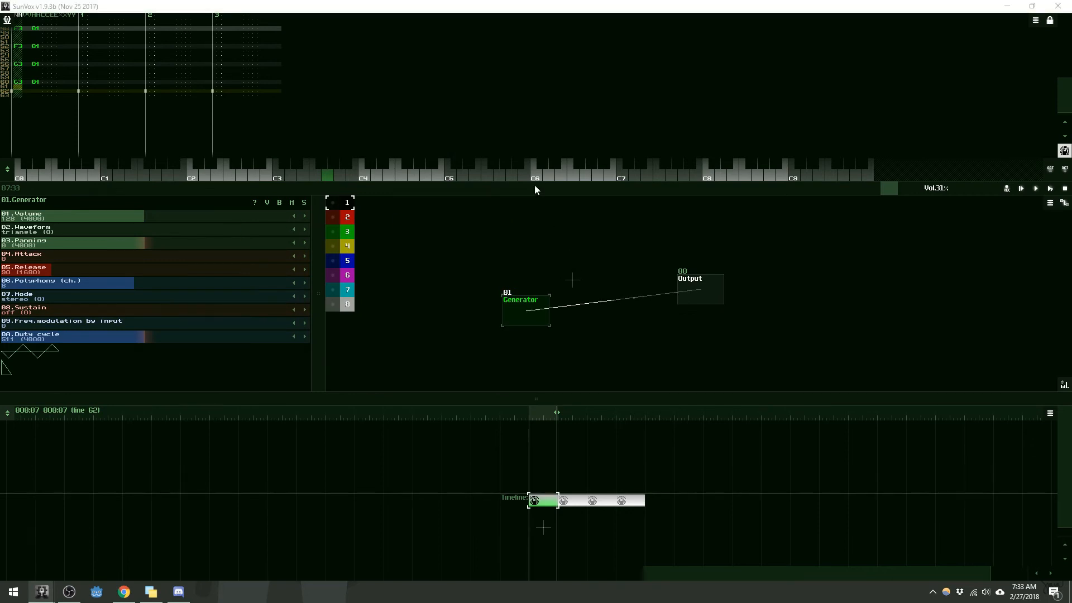
pyautogui.moveTo(534, 186); pyautogui.dragTo(521, 148)
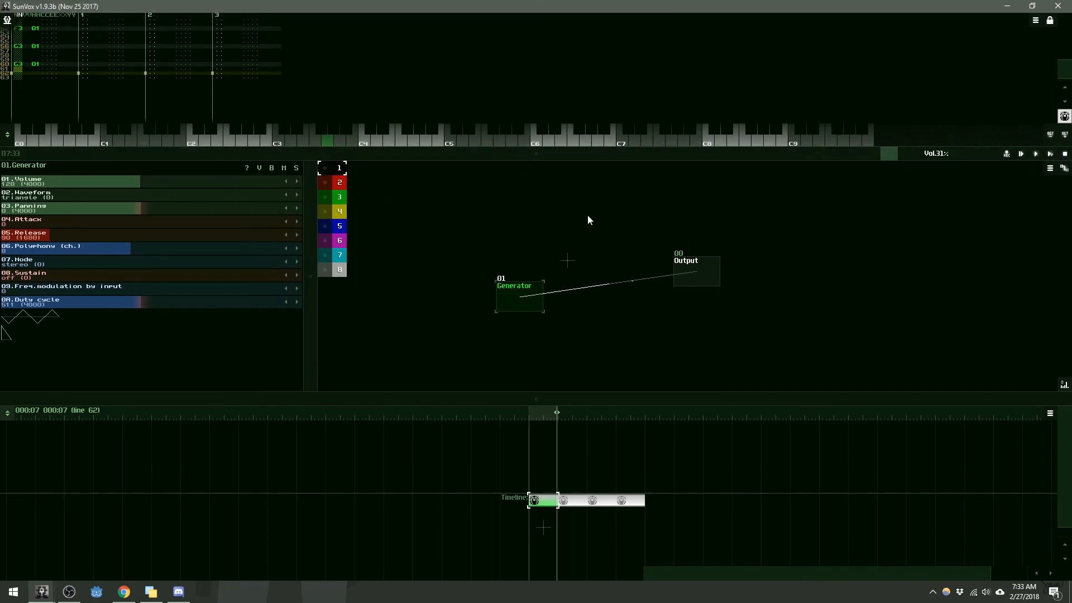
pyautogui.doubleClick(538, 214)
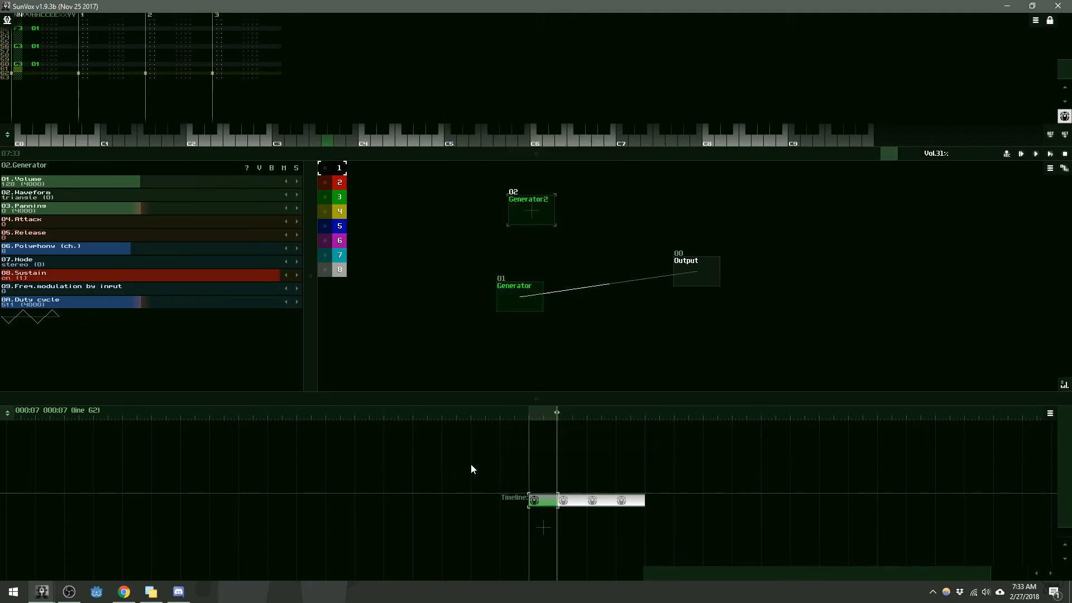
pyautogui.click(471, 467)
pyautogui.moveTo(531, 219); pyautogui.dragTo(531, 234)
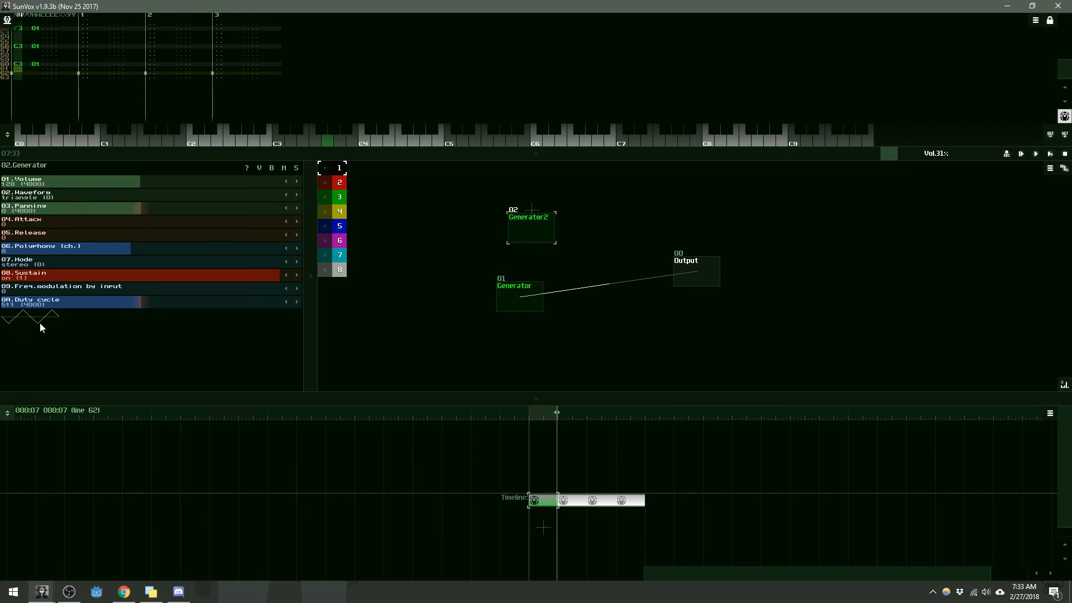
# Step: Try the saw and square waveforms on Generator2 and return it to triangle
pyautogui.click(299, 196)
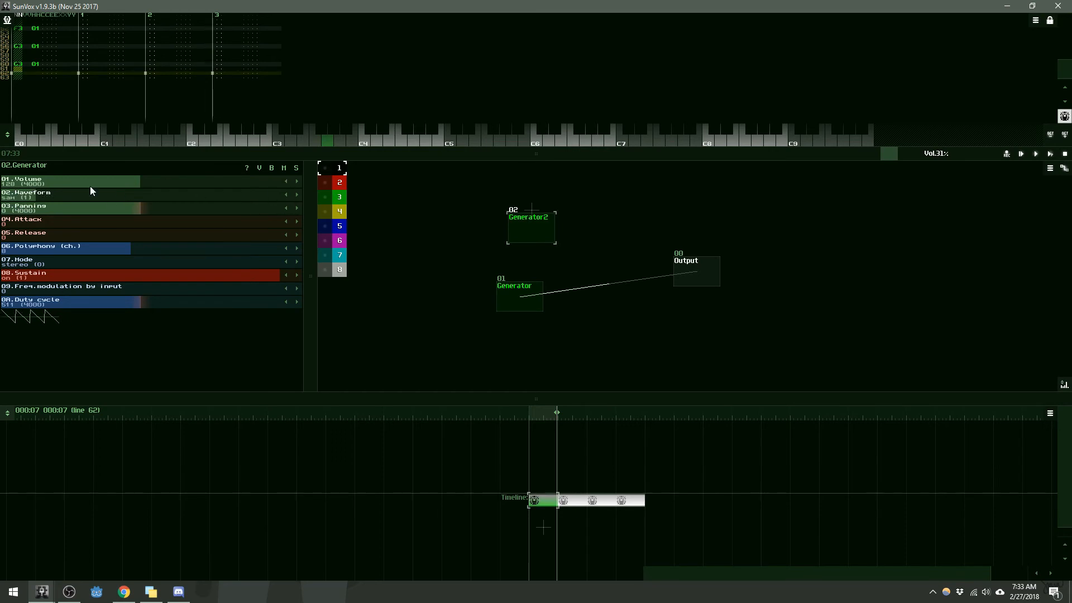
pyautogui.click(296, 195)
pyautogui.click(26, 200)
pyautogui.moveTo(27, 200); pyautogui.dragTo(84, 200)
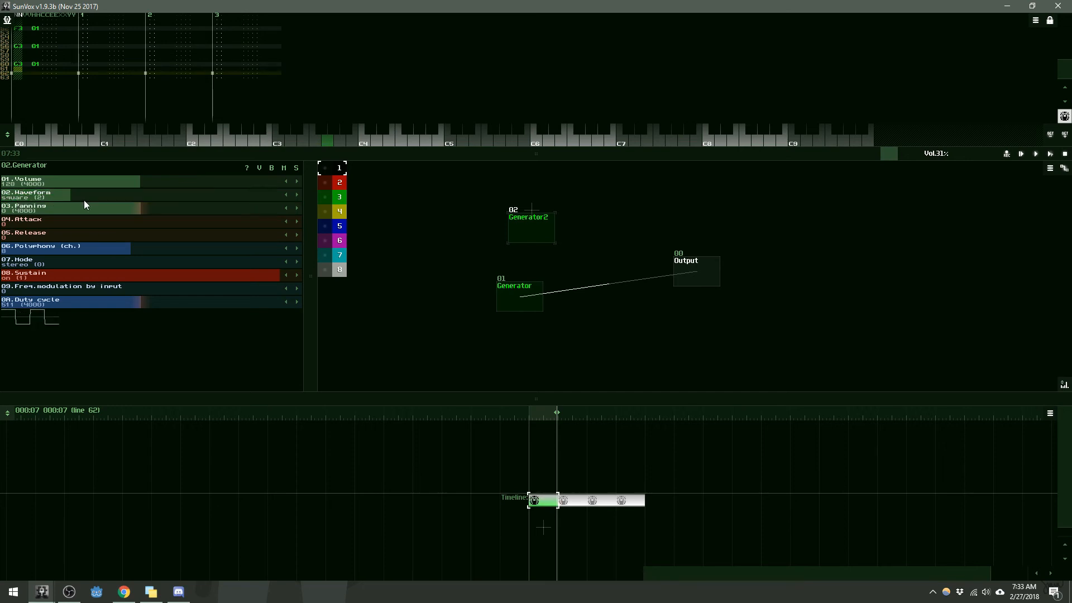
pyautogui.click(285, 195)
pyautogui.click(298, 195)
pyautogui.click(286, 195)
pyautogui.click(286, 194)
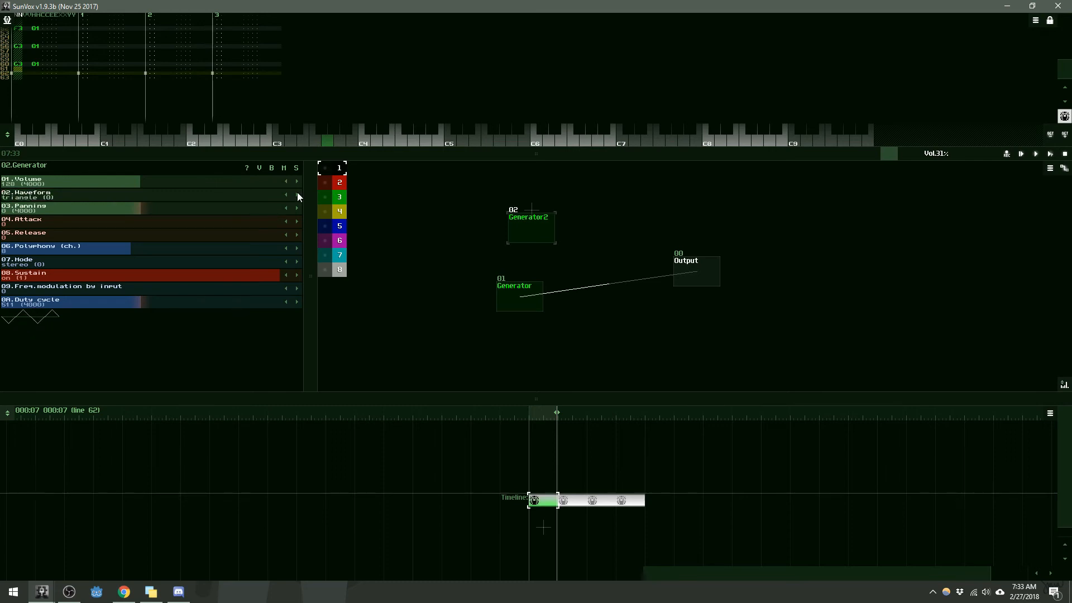
# Step: Set Generator2's waveform to square and lower its volume to 70
pyautogui.click(297, 194)
pyautogui.click(297, 194)
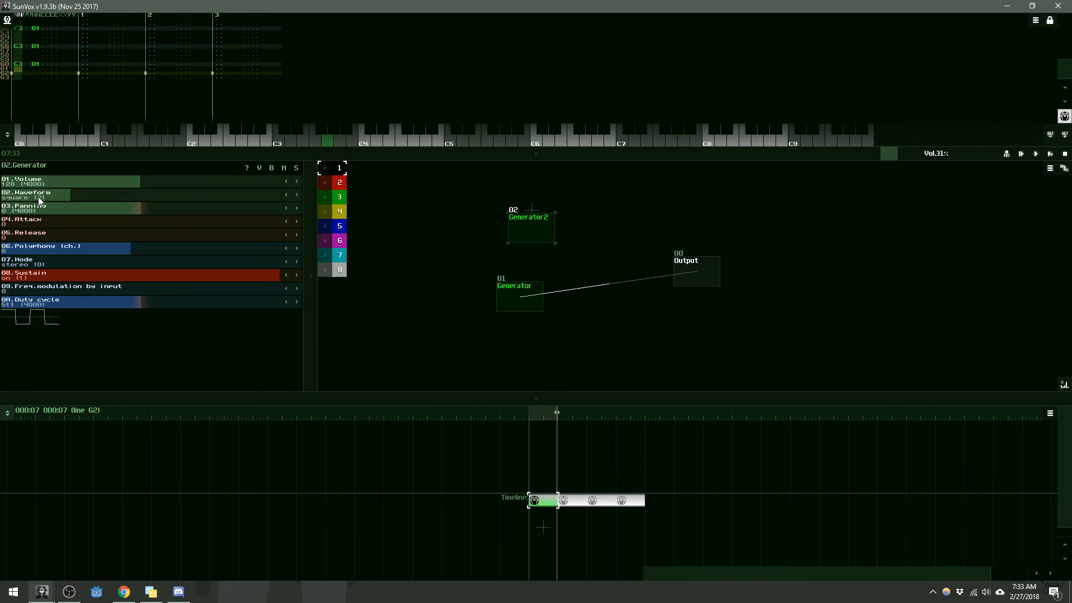
pyautogui.moveTo(80, 200)
pyautogui.mouseDown()
pyautogui.moveTo(63, 199)
pyautogui.moveTo(90, 199)
pyautogui.moveTo(46, 210)
pyautogui.moveTo(88, 208)
pyautogui.mouseUp()
pyautogui.moveTo(196, 180); pyautogui.dragTo(133, 191)
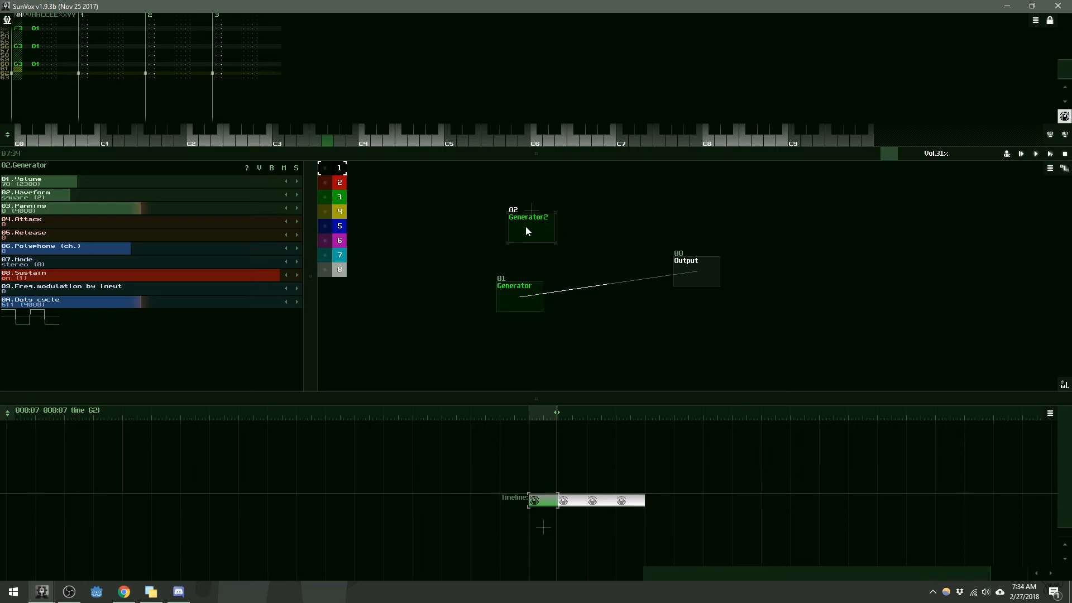
# Step: Connect Generator2 to the Output module and play a couple of notes to test its sound
pyautogui.moveTo(525, 231)
pyautogui.mouseDown()
pyautogui.moveTo(699, 239)
pyautogui.moveTo(702, 275)
pyautogui.mouseUp()
pyautogui.click(341, 140)
pyautogui.click(282, 140)
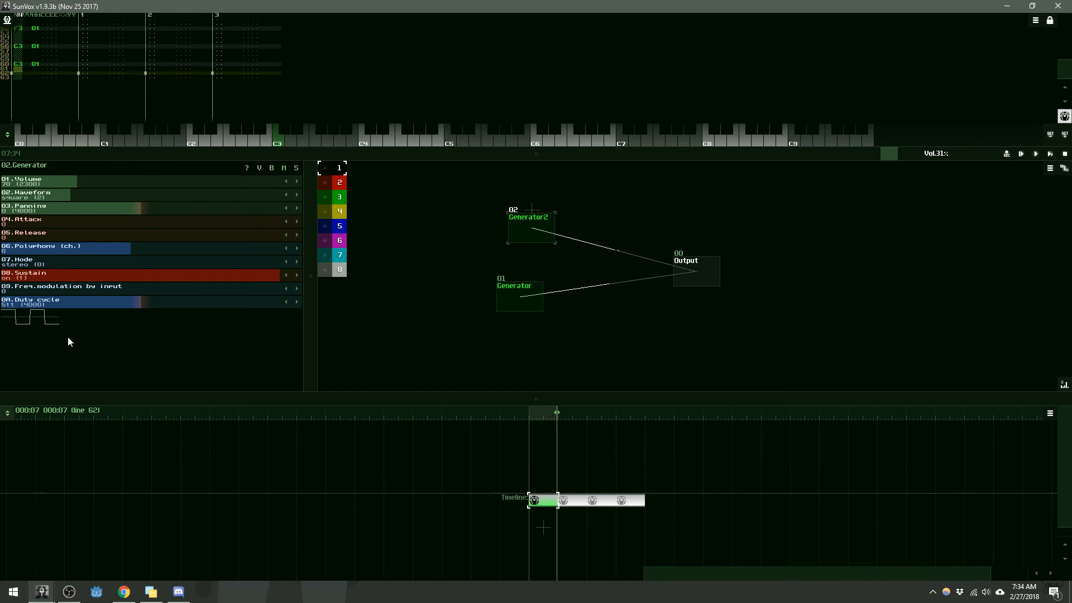
# Step: Turn off Generator2's sustain, set its release to 45, and audition the sound with notes across the keyboard
pyautogui.click(285, 275)
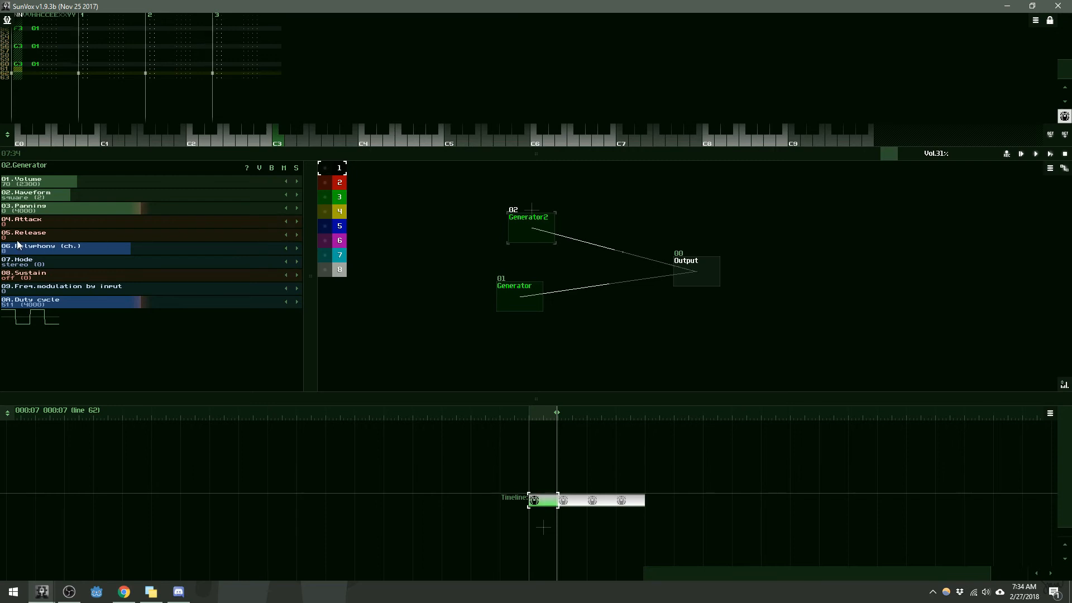
pyautogui.moveTo(17, 239); pyautogui.dragTo(44, 241)
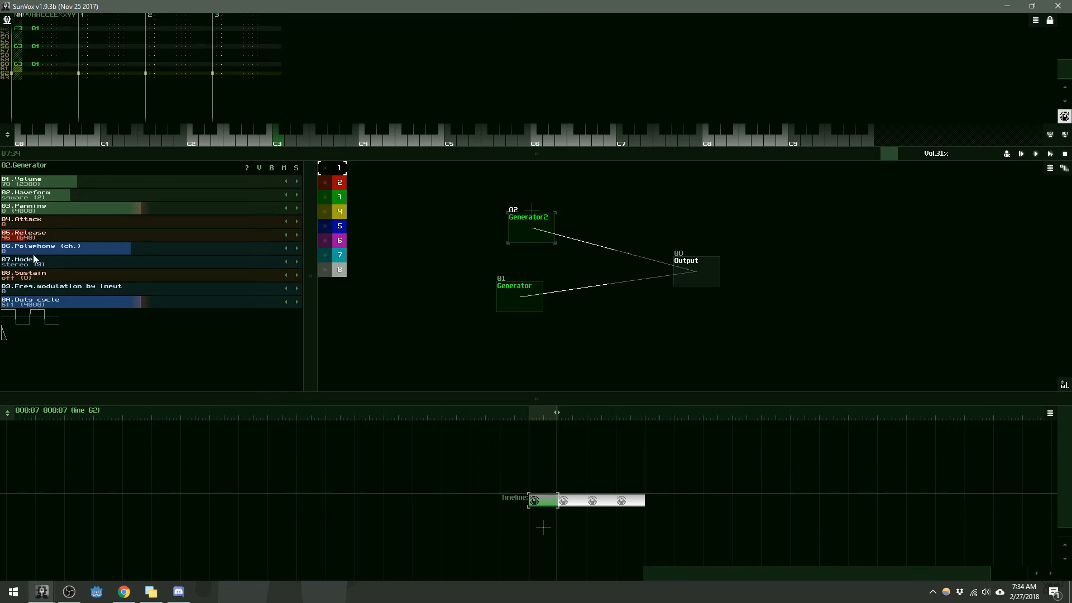
pyautogui.click(377, 139)
pyautogui.click(321, 139)
pyautogui.click(335, 140)
pyautogui.click(365, 140)
pyautogui.click(402, 140)
pyautogui.click(433, 138)
pyautogui.click(448, 140)
# Step: Create a new pattern on the timeline above the first one, deleting the first attempt and placing it again
pyautogui.doubleClick(535, 483)
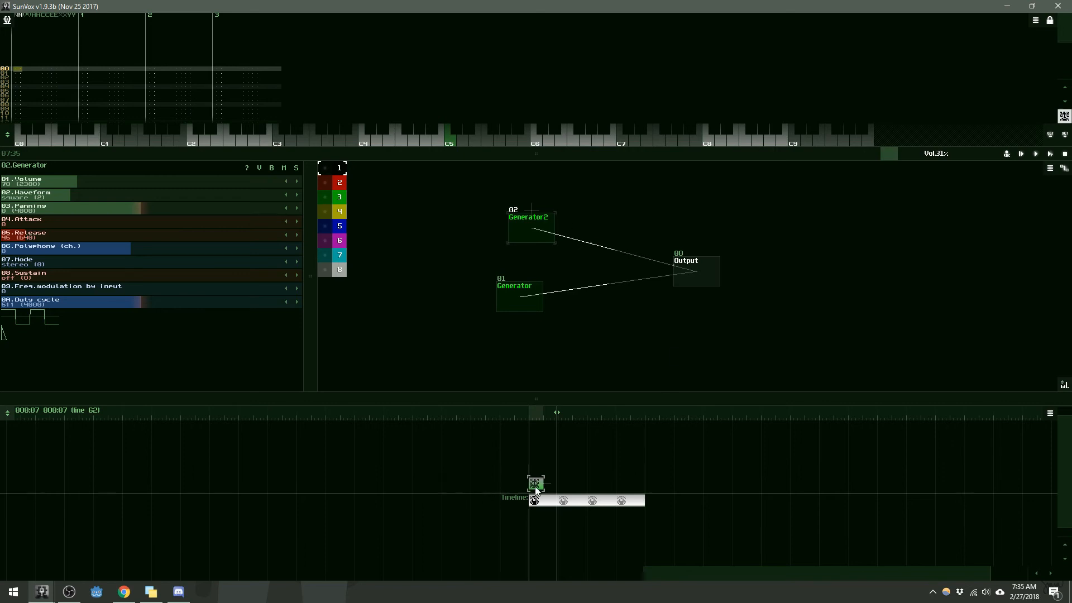
pyautogui.press('Delete')
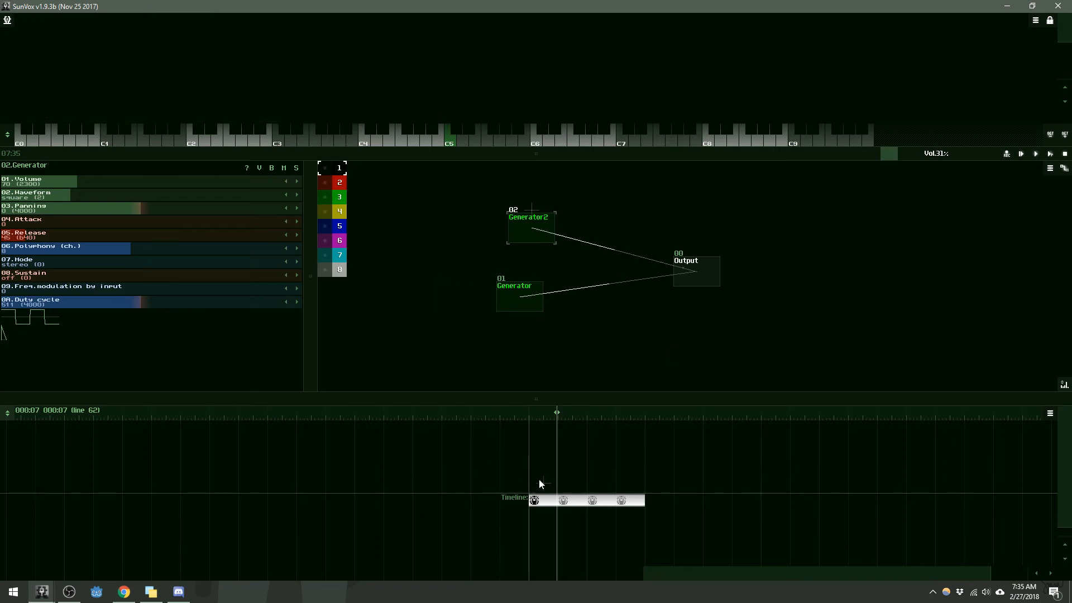
pyautogui.doubleClick(537, 483)
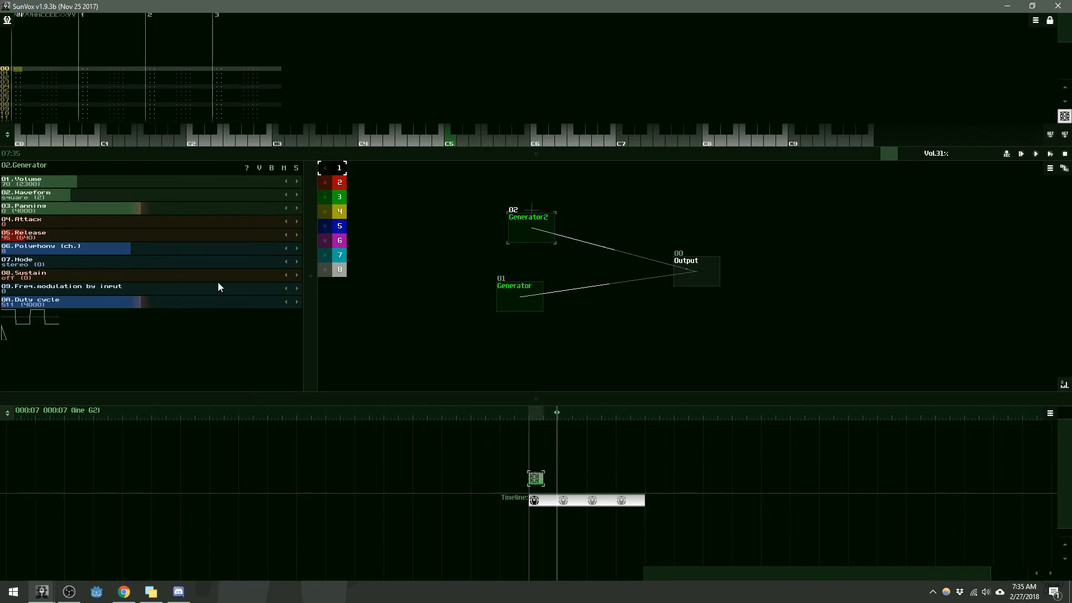
# Step: Open the new pattern's properties and set its number of lines to 64
pyautogui.rightClick(541, 481)
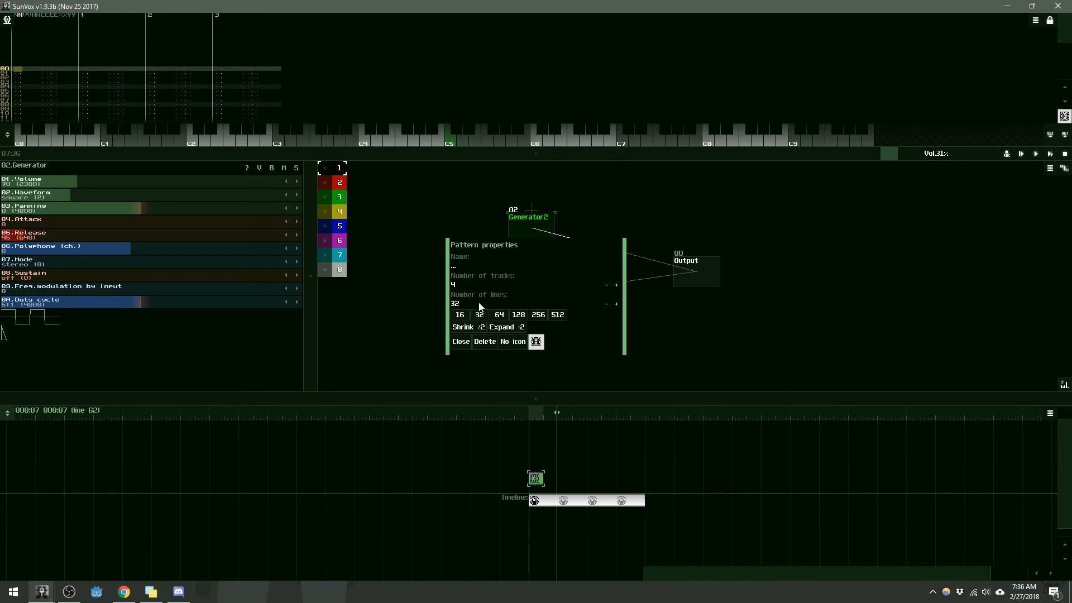
pyautogui.click(461, 304)
pyautogui.press('BackSpace')
pyautogui.press('BackSpace')
pyautogui.write('64')
pyautogui.press('Return')
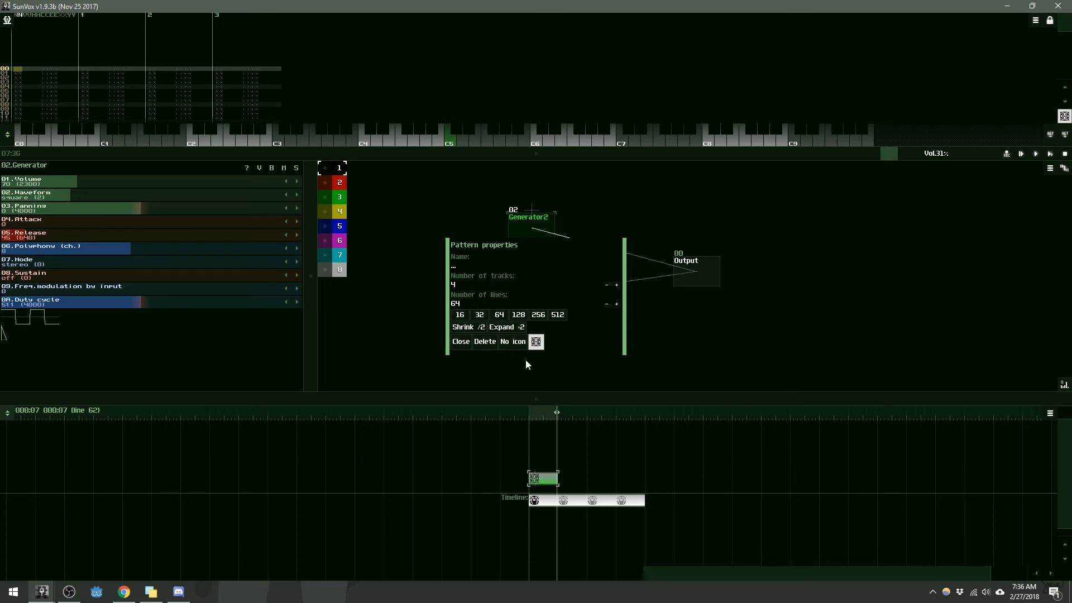
# Step: Try the 32, 128 and 256 line presets on the new pattern, settle on 64, and close its properties
pyautogui.click(479, 315)
pyautogui.click(518, 315)
pyautogui.click(480, 315)
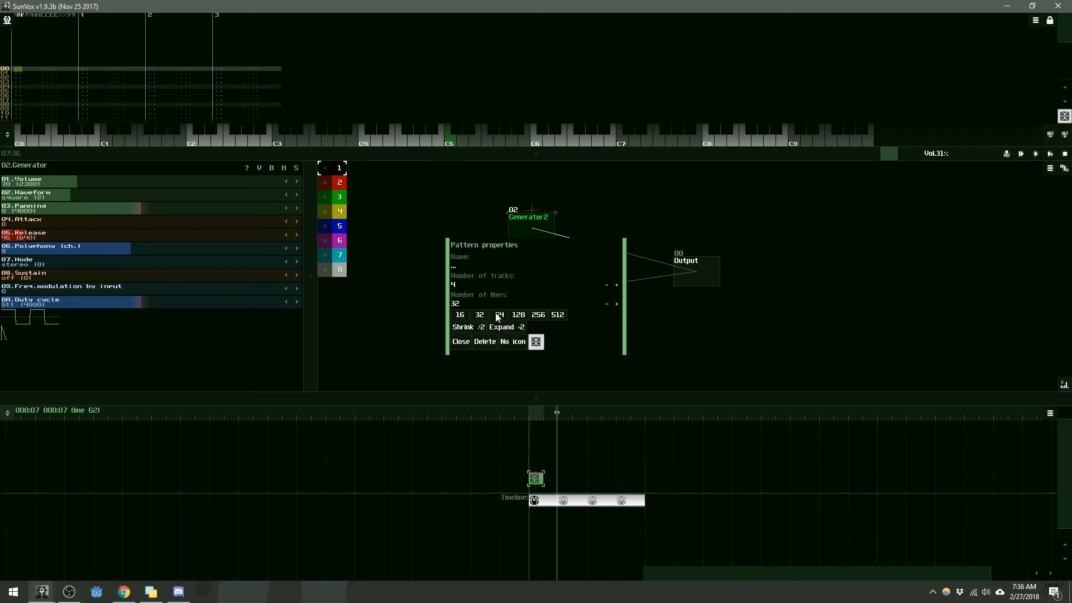
pyautogui.click(499, 315)
pyautogui.click(518, 315)
pyautogui.click(538, 315)
pyautogui.click(519, 315)
pyautogui.click(499, 315)
pyautogui.click(479, 315)
pyautogui.click(499, 315)
pyautogui.click(480, 315)
pyautogui.click(500, 315)
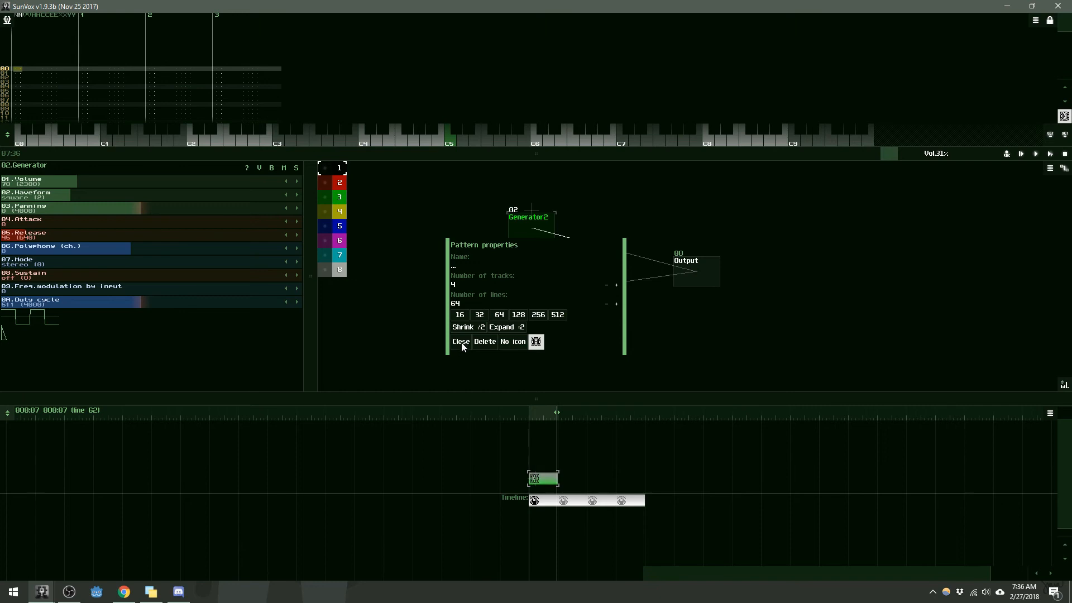
pyautogui.click(462, 342)
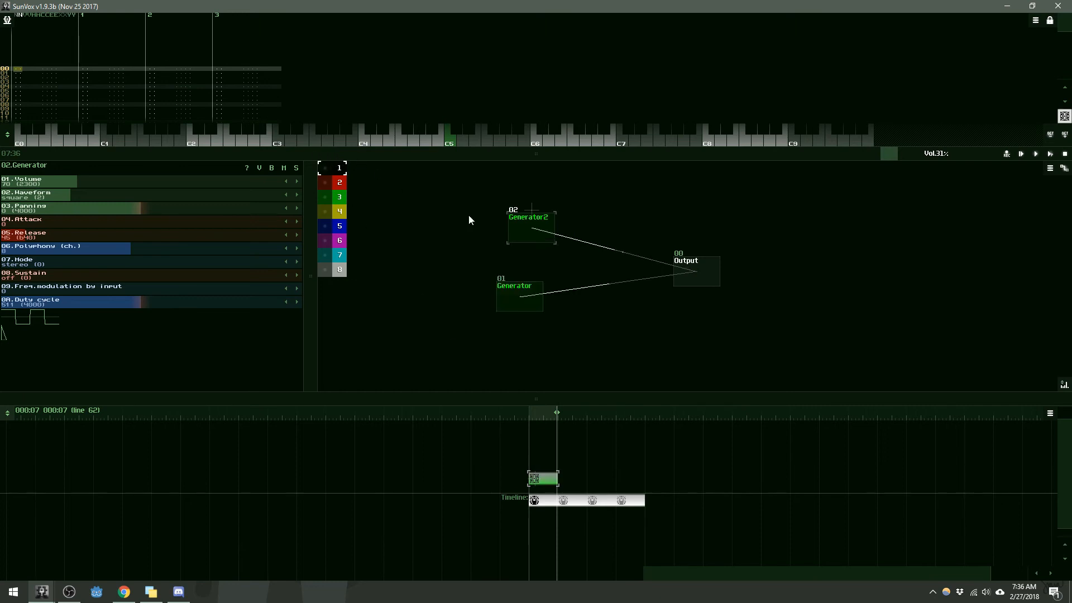
# Step: Nudge Generator2 down slightly, enlarge the pattern editor over the other views, and turn on edit mode for the empty pattern
pyautogui.moveTo(529, 218); pyautogui.dragTo(517, 228)
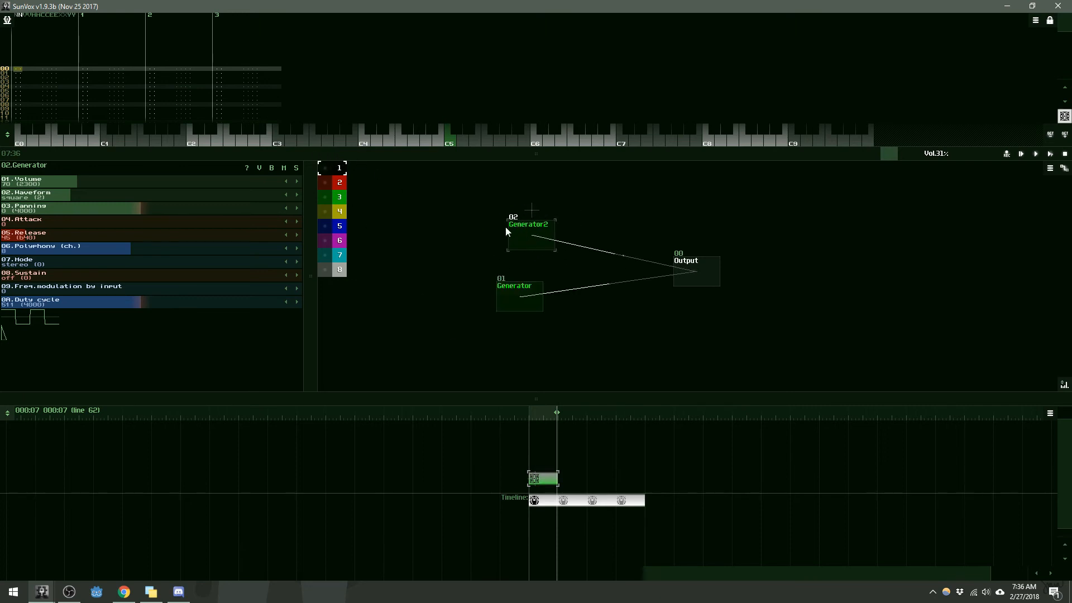
pyautogui.moveTo(459, 153); pyautogui.dragTo(473, 553)
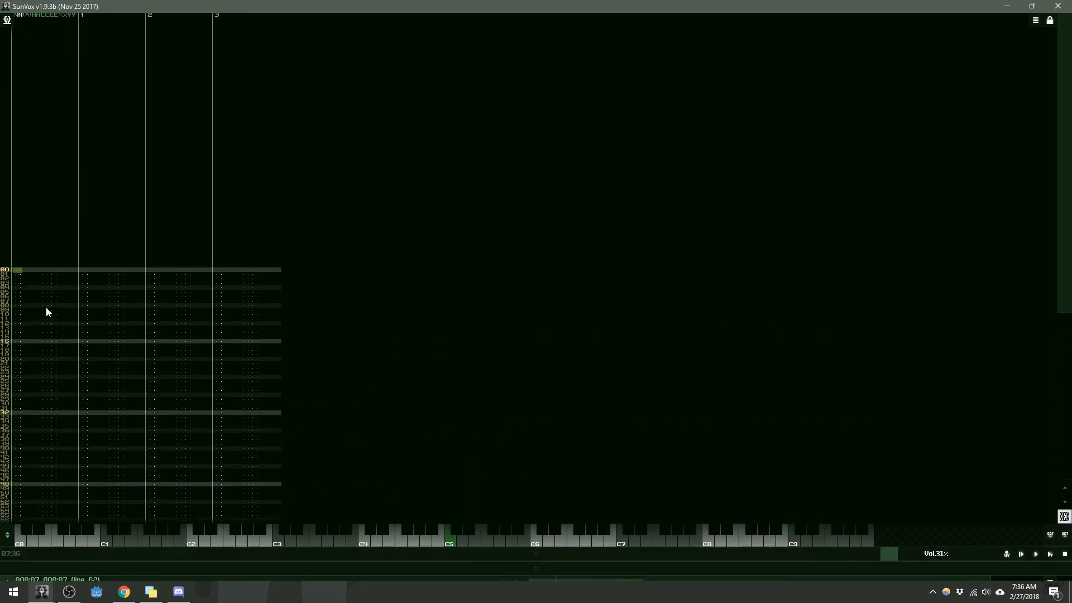
pyautogui.click(51, 244)
pyautogui.scroll(-1, 42, 265)
pyautogui.scroll(1, 42, 266)
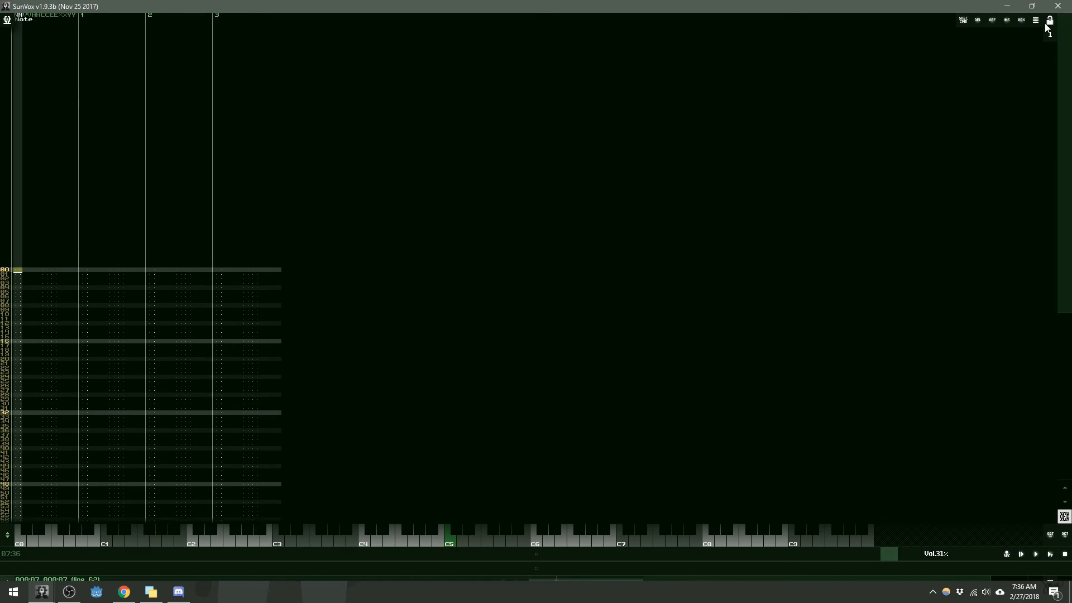
pyautogui.click(1050, 21)
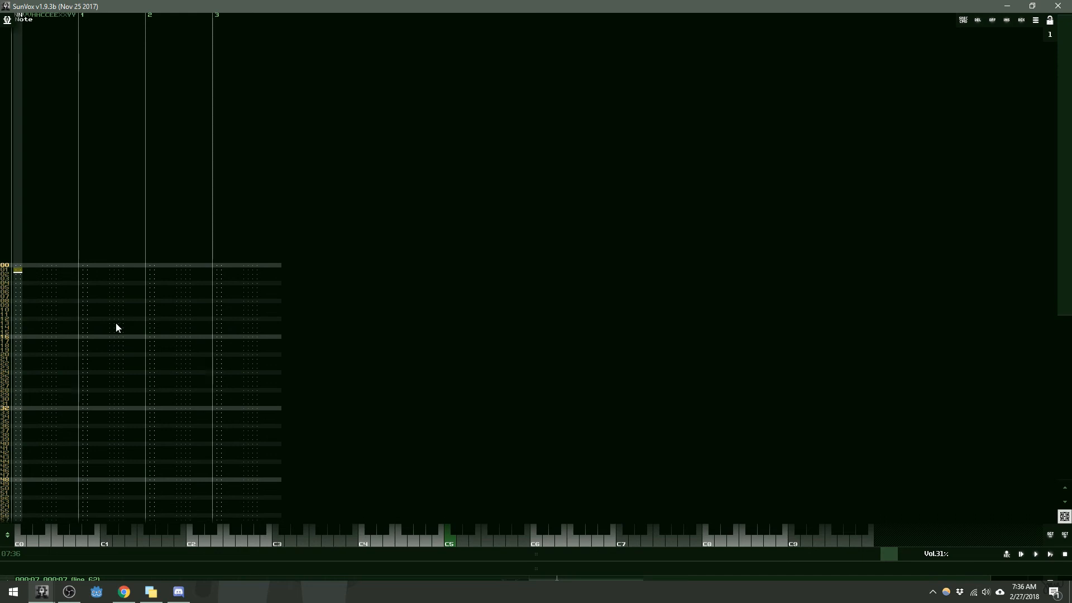
# Step: Shrink the pattern editor to bring back the module view, and enter a G5 note for Generator2 on line 00
pyautogui.moveTo(214, 560); pyautogui.dragTo(465, 317)
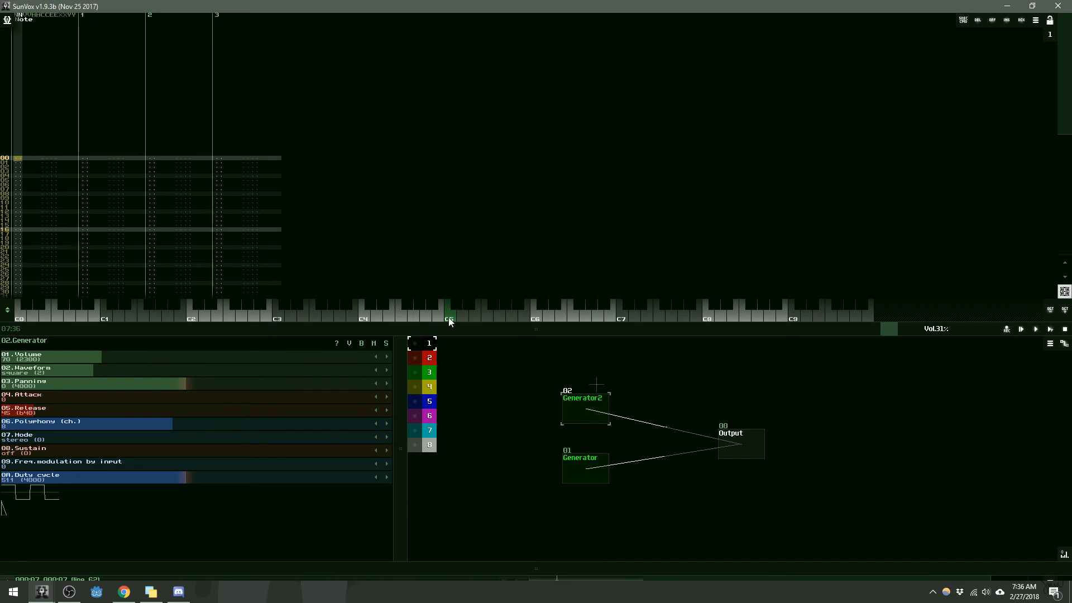
pyautogui.click(498, 315)
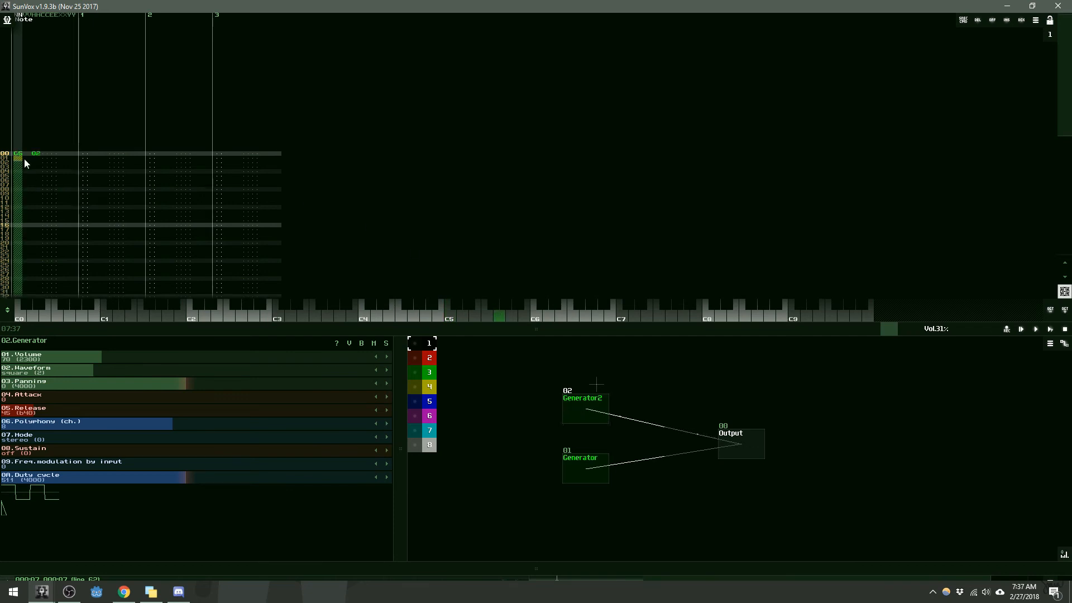
# Step: Enter an A5 note for Generator2 on line 12 and a G5 note on line 16 of the first track
pyautogui.click(16, 206)
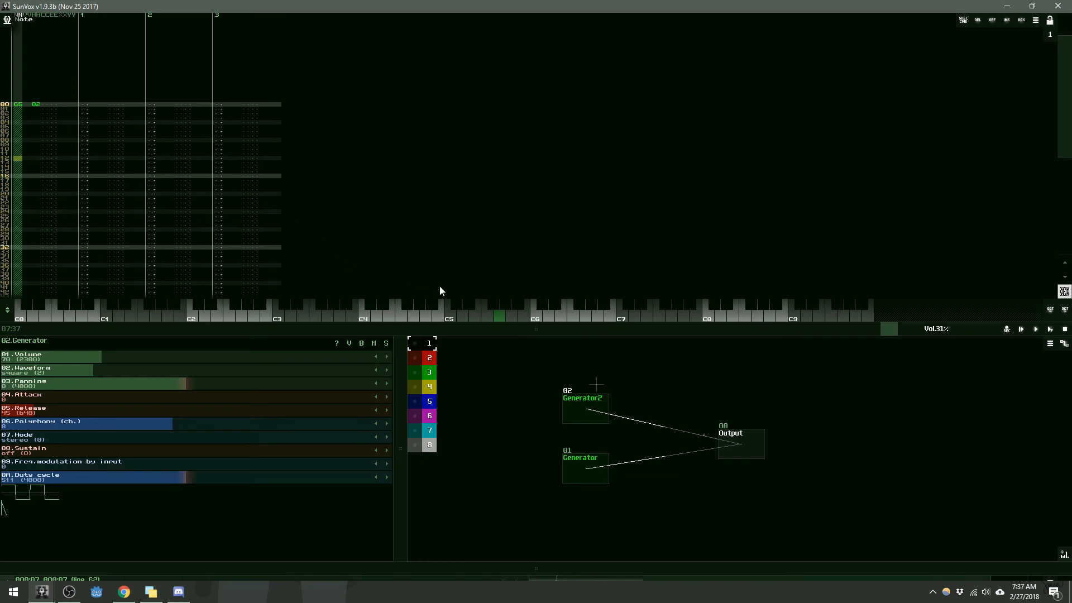
pyautogui.click(511, 316)
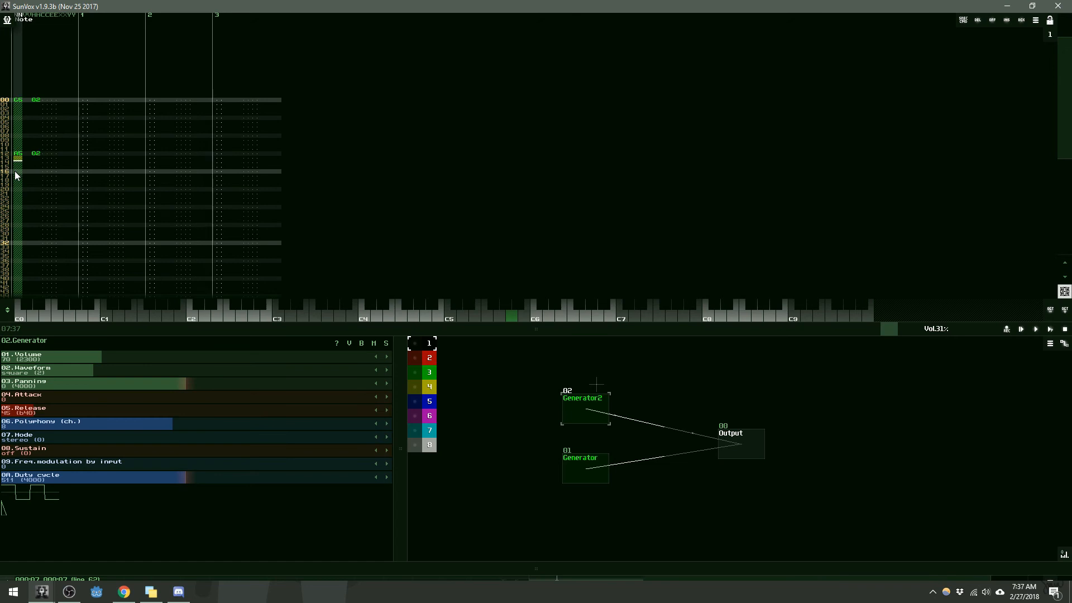
pyautogui.click(16, 172)
pyautogui.click(502, 317)
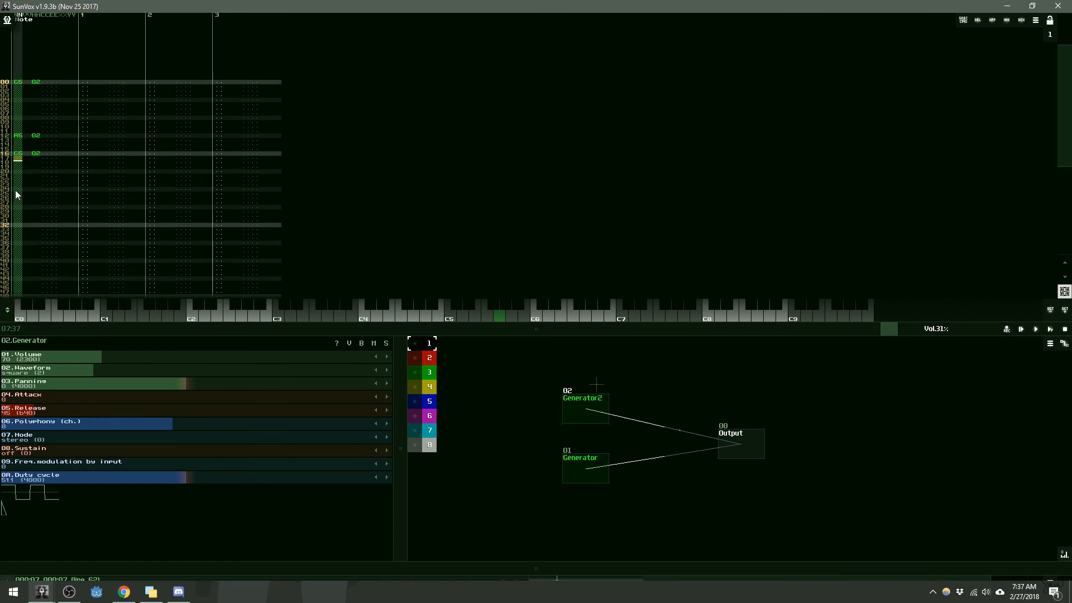
# Step: Enter the descending notes F5 on line 24, E5 on line 26 and D5 on line 28
pyautogui.scroll(-7, 14, 188)
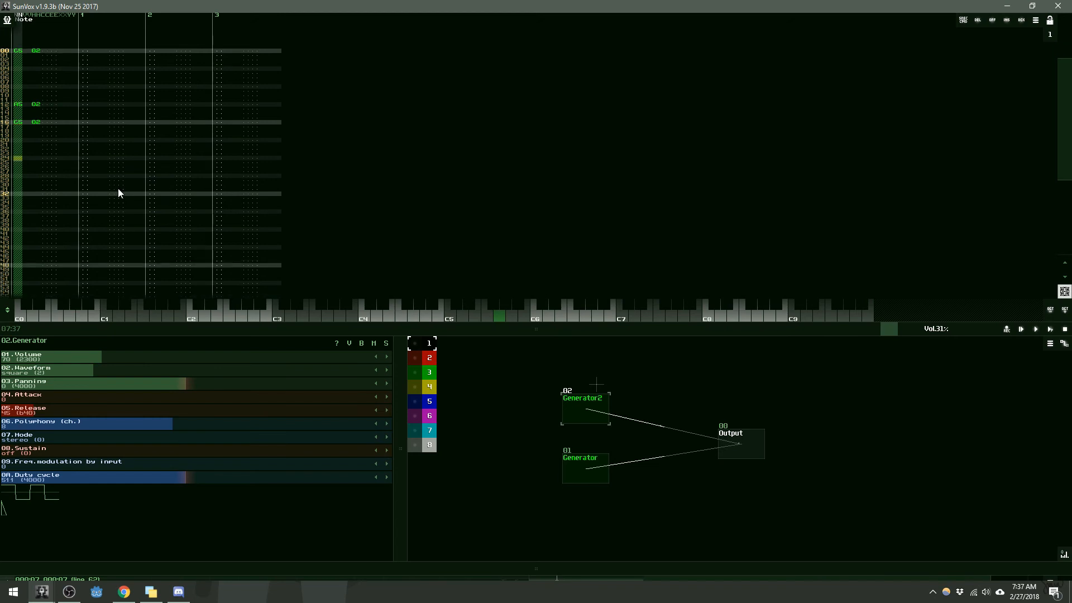
pyautogui.click(489, 315)
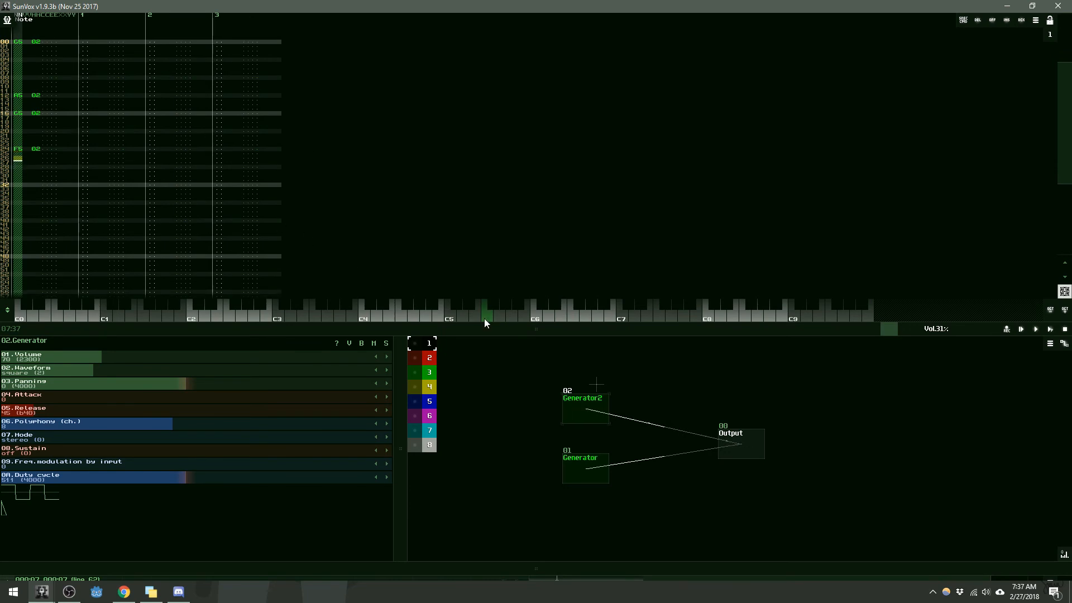
pyautogui.click(478, 314)
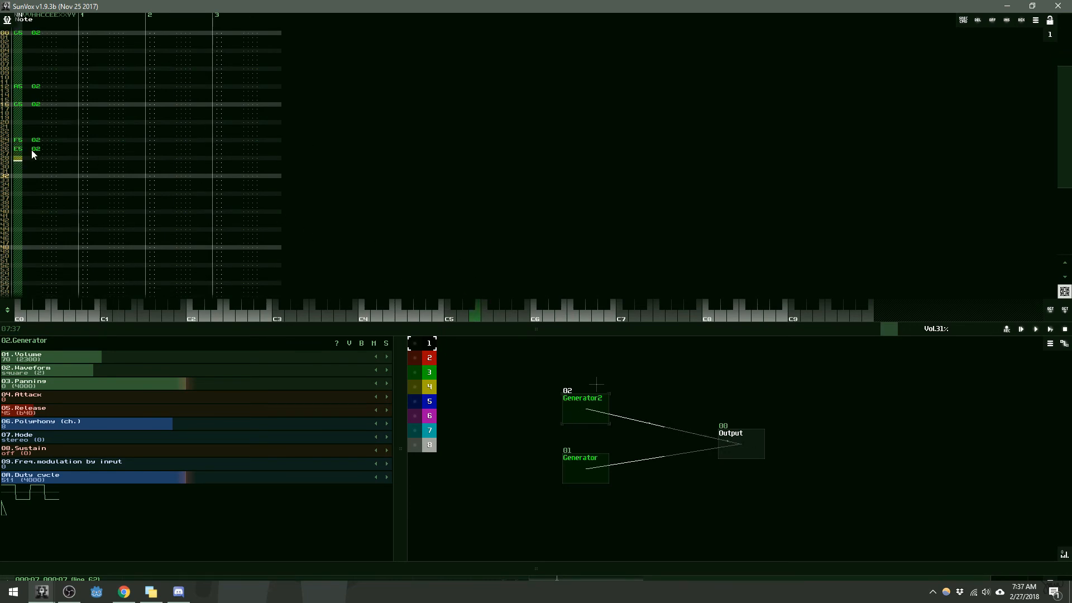
pyautogui.click(465, 316)
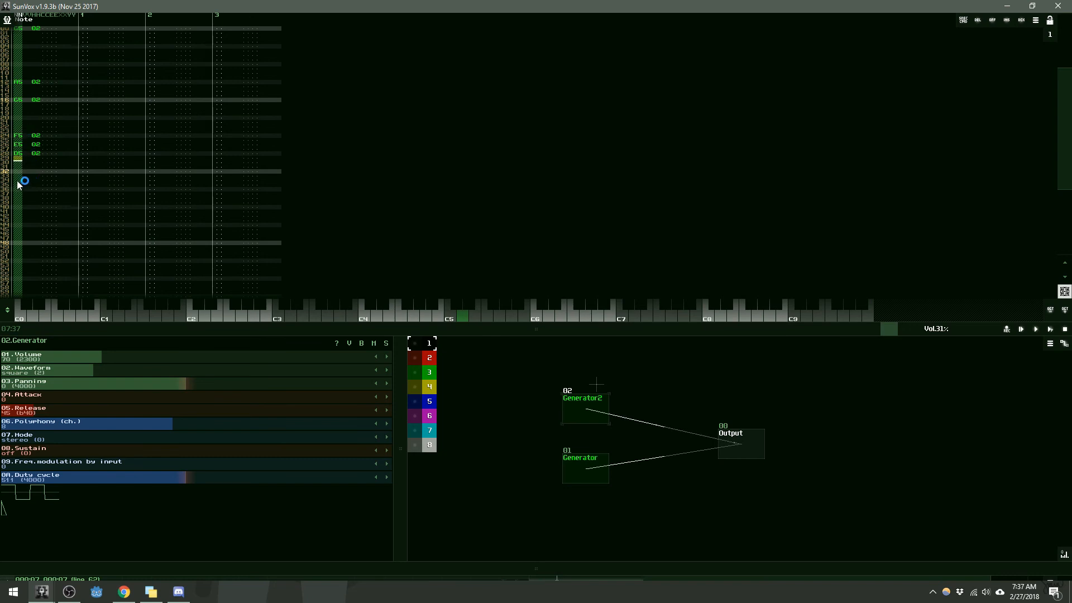
# Step: Enter E5 notes on lines 32 and 44 and a G5 note on line 48 to finish the melody
pyautogui.scroll(-3, 29, 199)
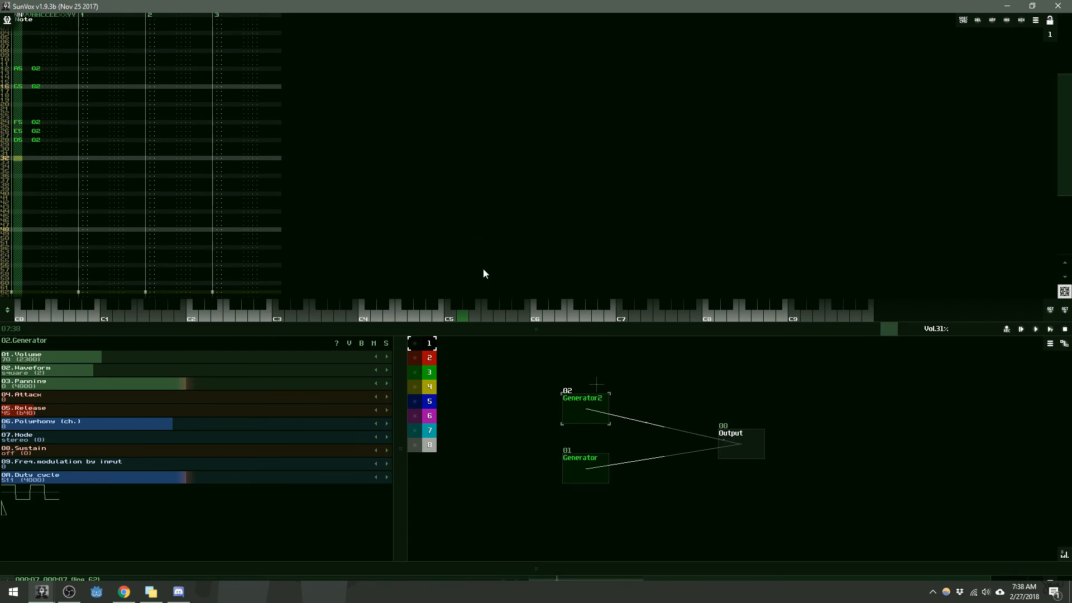
pyautogui.click(475, 318)
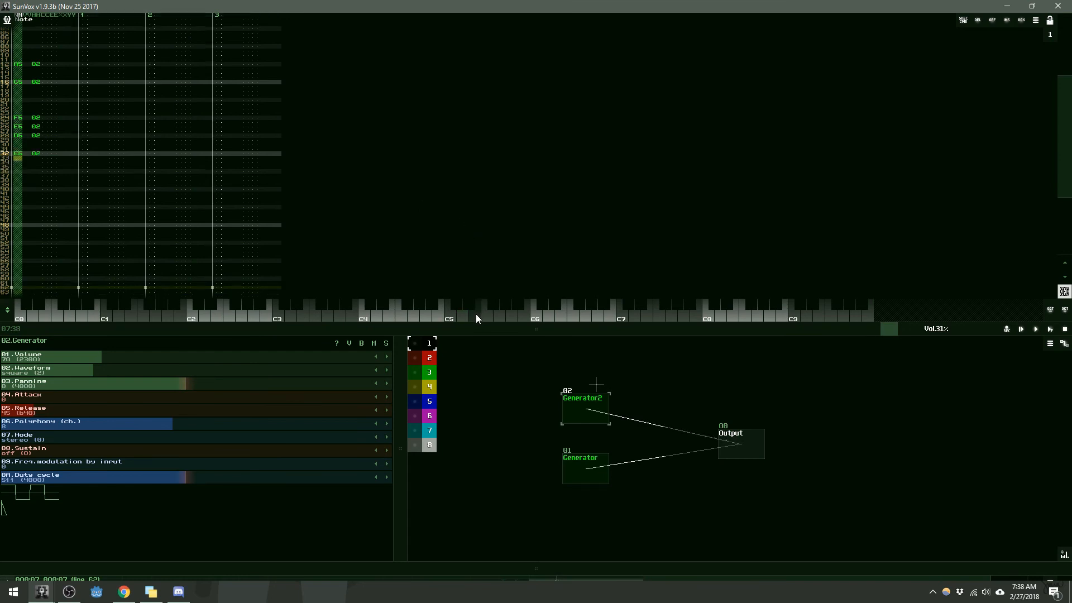
pyautogui.click(16, 207)
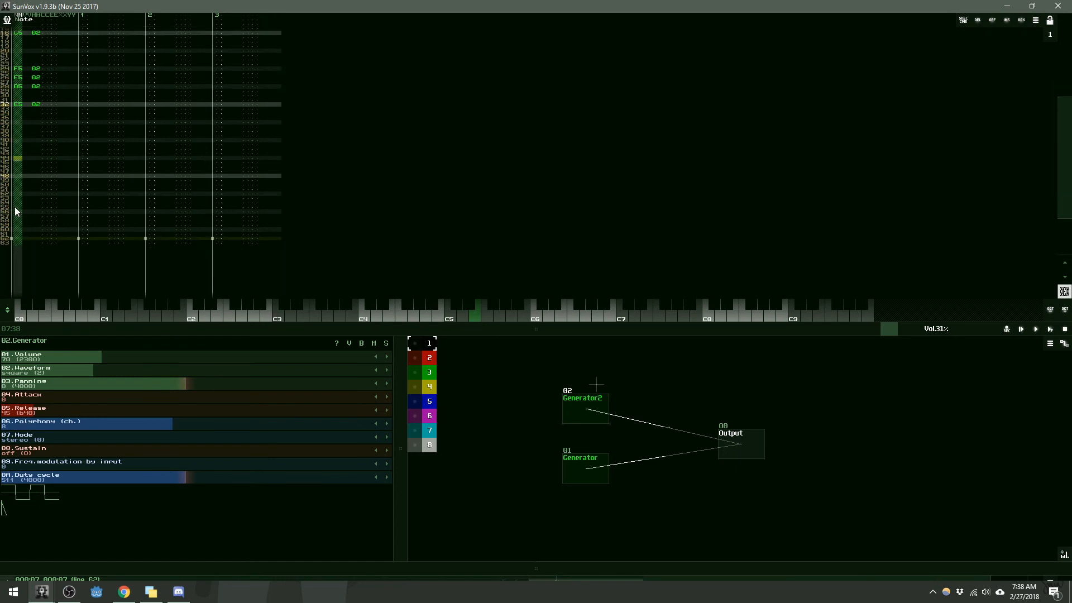
pyautogui.click(477, 317)
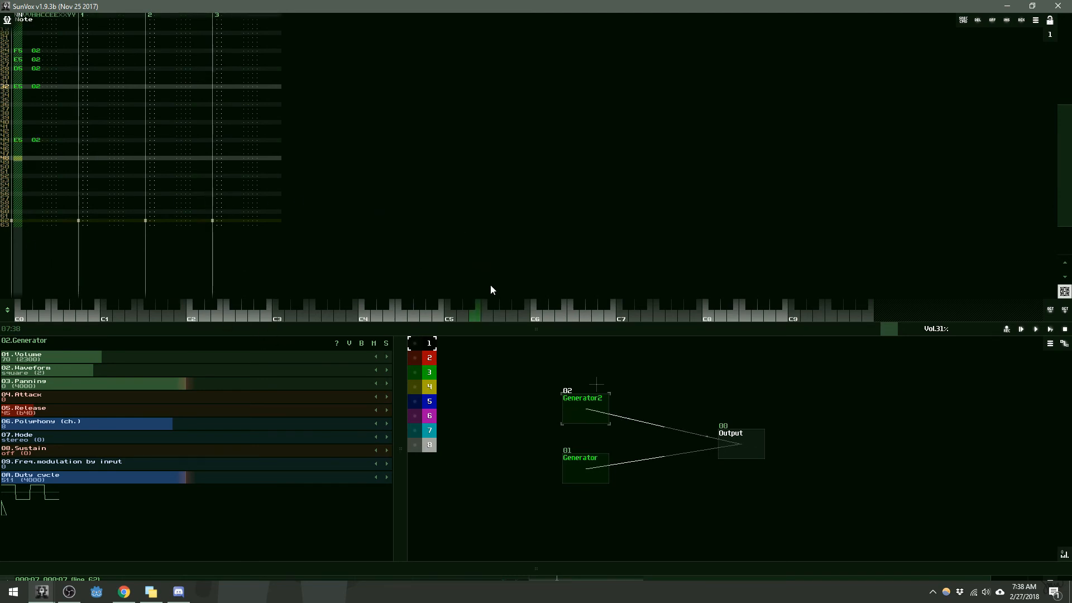
pyautogui.click(497, 316)
# Step: Resize the views to show the melody together with the timeline, and play the patterns before stopping playback
pyautogui.scroll(5, 273, 240)
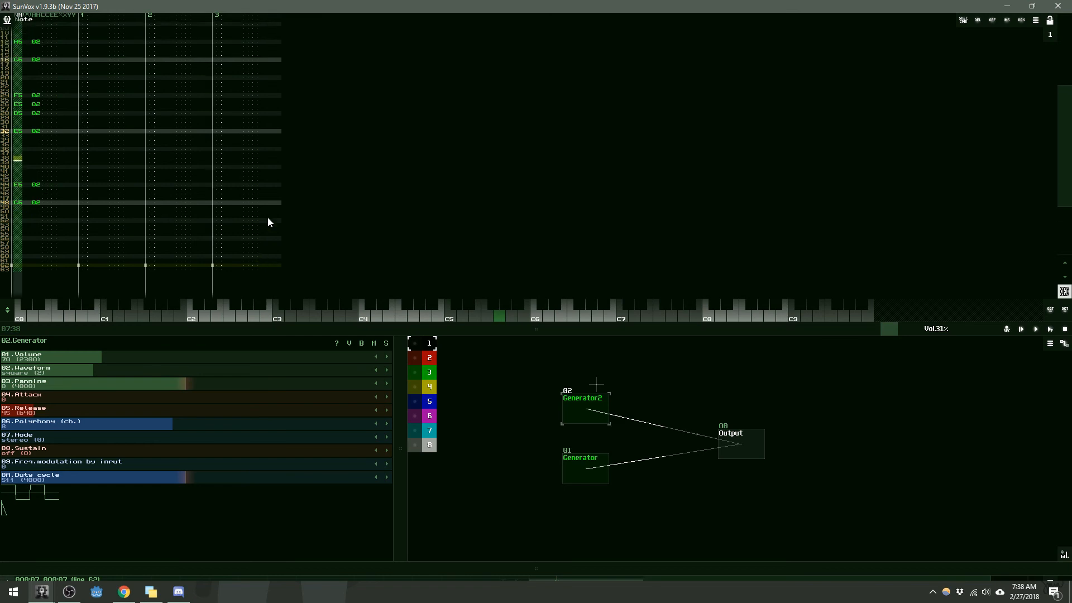
pyautogui.scroll(4, 321, 238)
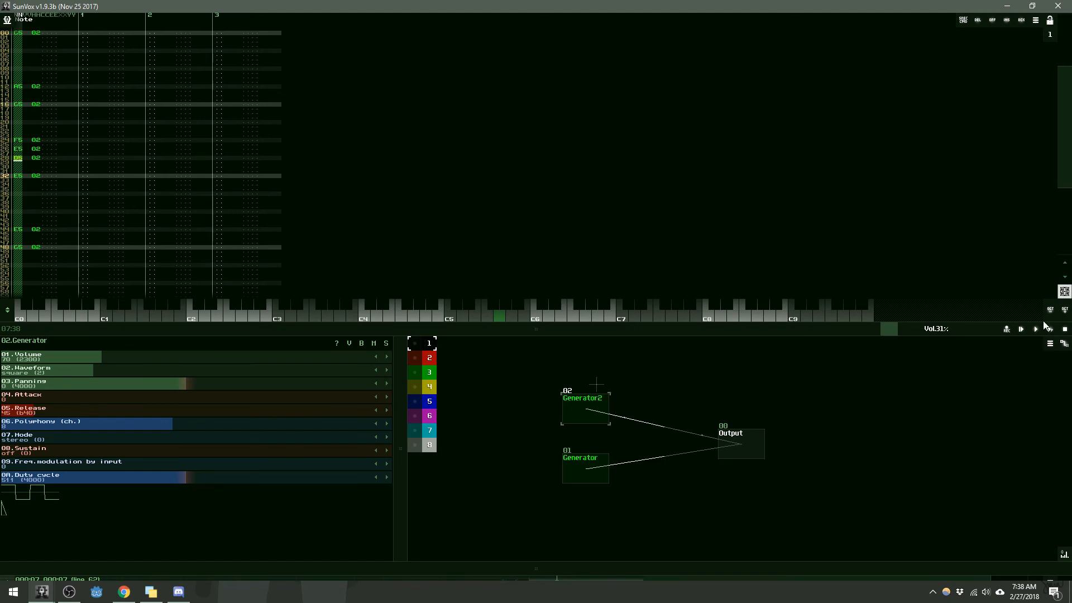
pyautogui.moveTo(856, 568); pyautogui.dragTo(849, 437)
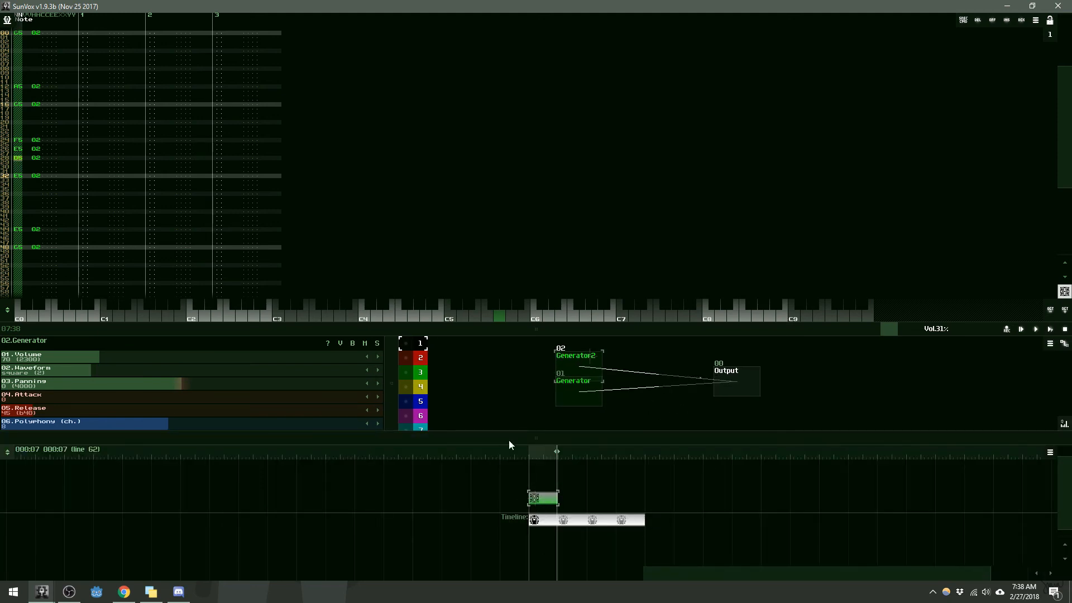
pyautogui.moveTo(667, 333); pyautogui.dragTo(698, 460)
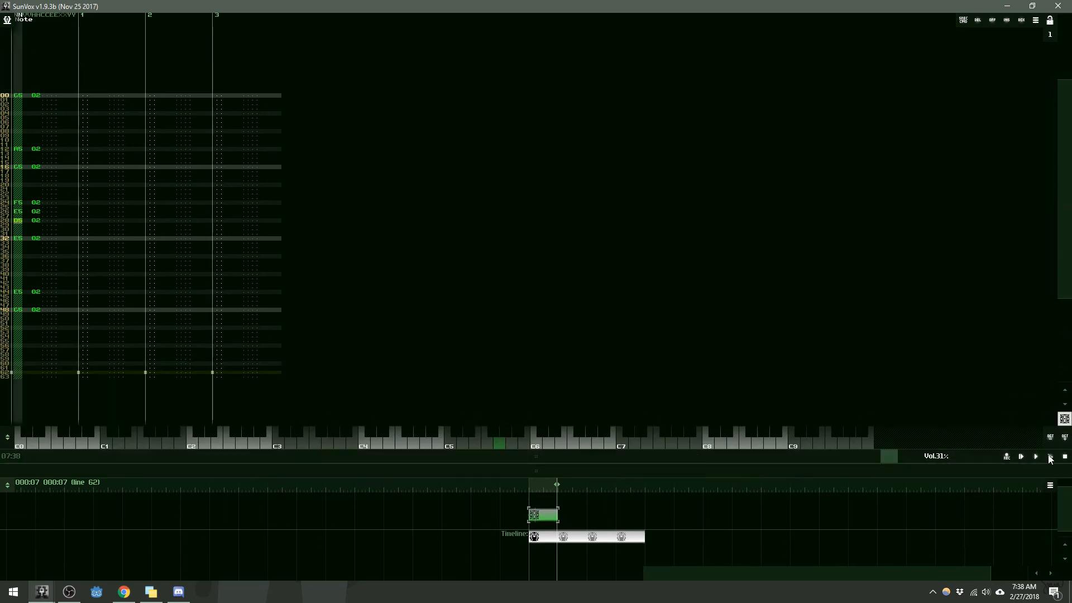
pyautogui.click(1050, 457)
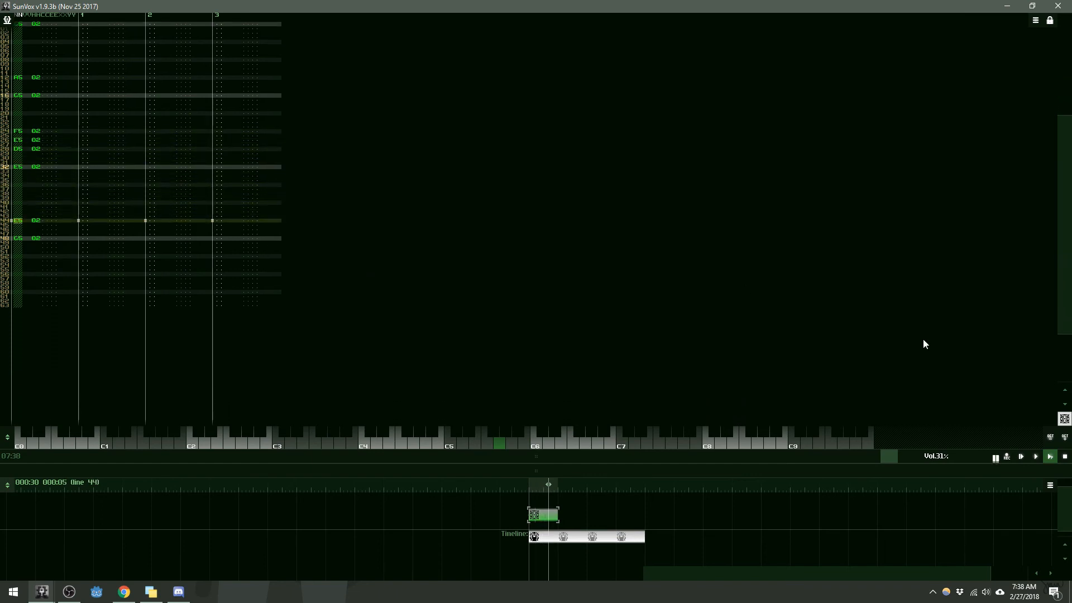
pyautogui.click(1065, 457)
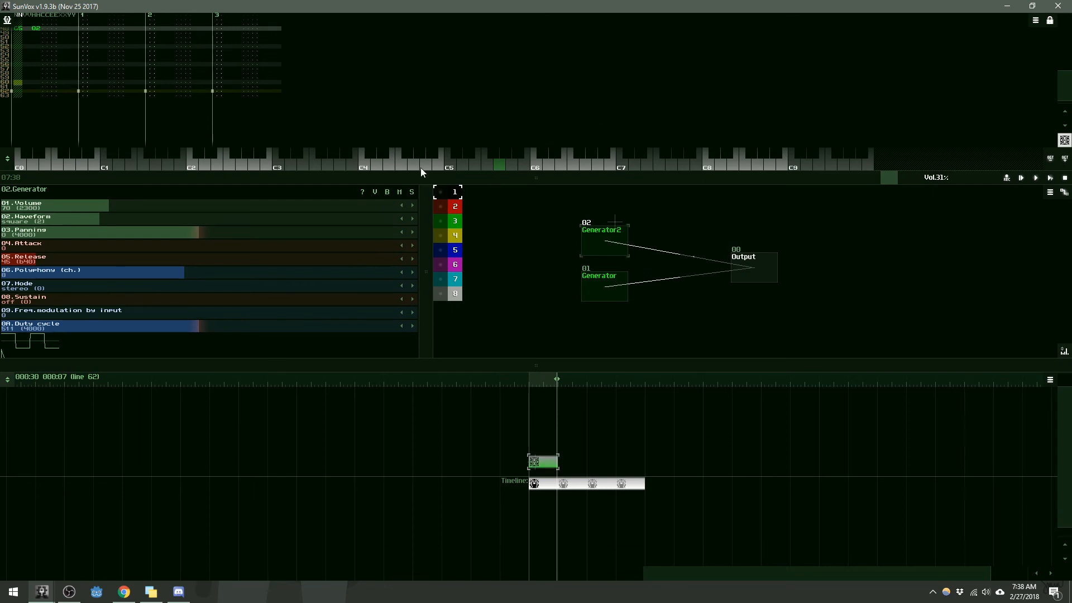
# Step: Place the melody pattern directly above the first row and clone it three times along the timeline to match the row's length
pyautogui.scroll(1, 507, 419)
pyautogui.moveTo(545, 469); pyautogui.dragTo(637, 467)
pyautogui.moveTo(508, 431); pyautogui.dragTo(713, 518)
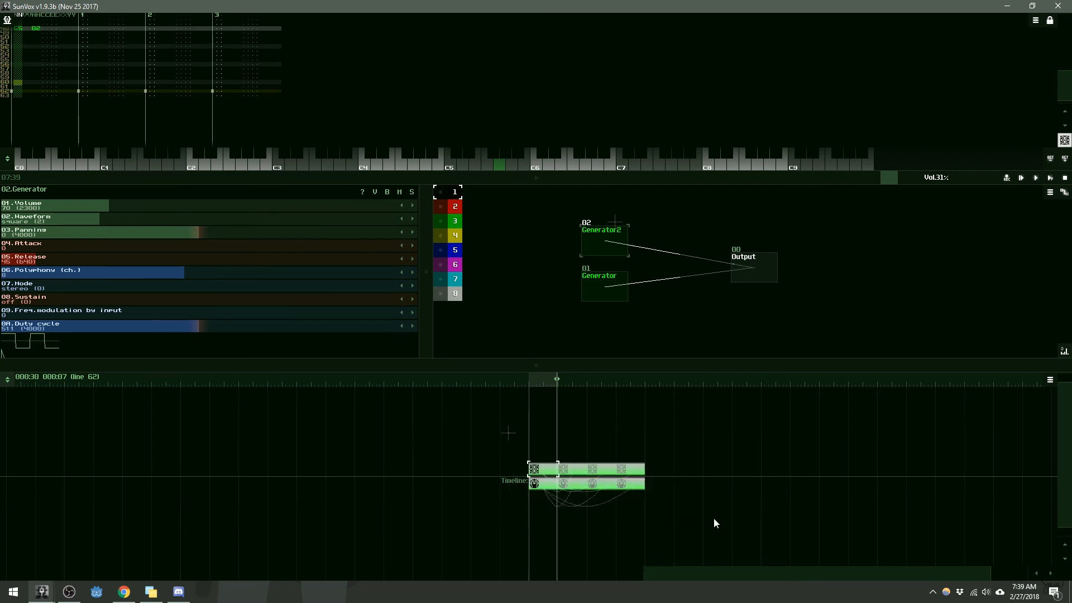
pyautogui.click(713, 518)
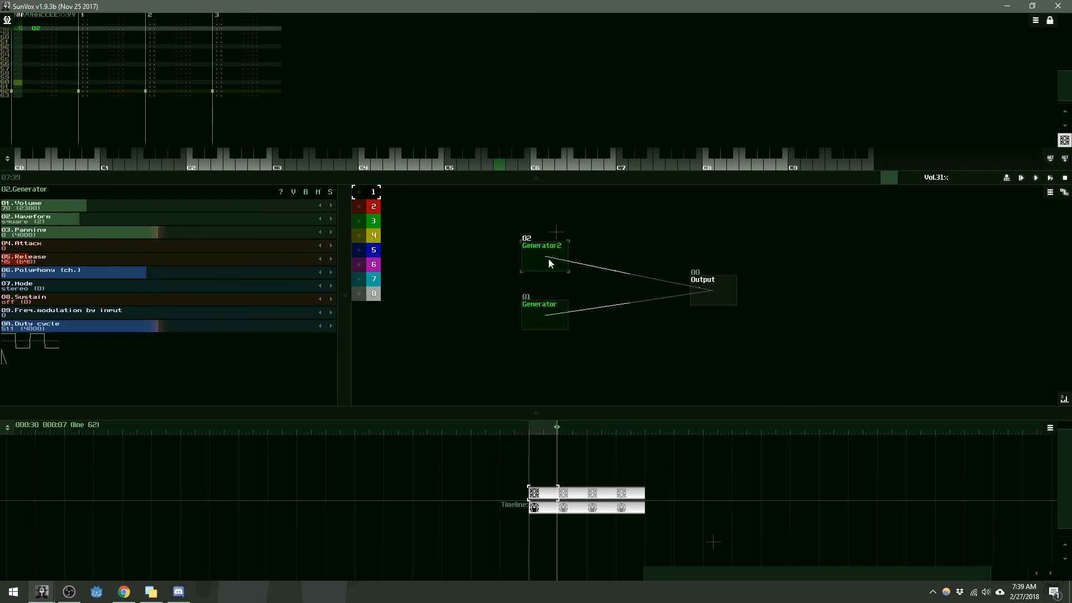
# Step: Move Generator2 closer to Generator, add a third Generator module above them and connect it to Output
pyautogui.moveTo(531, 248); pyautogui.dragTo(531, 262)
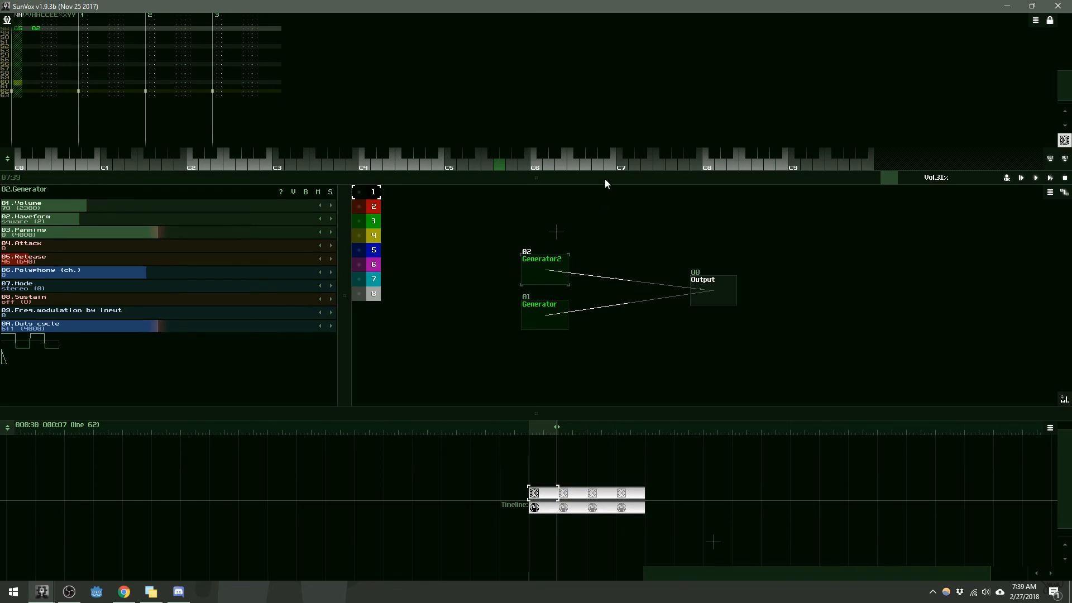
pyautogui.moveTo(605, 179); pyautogui.dragTo(602, 152)
pyautogui.moveTo(638, 242); pyautogui.dragTo(628, 285)
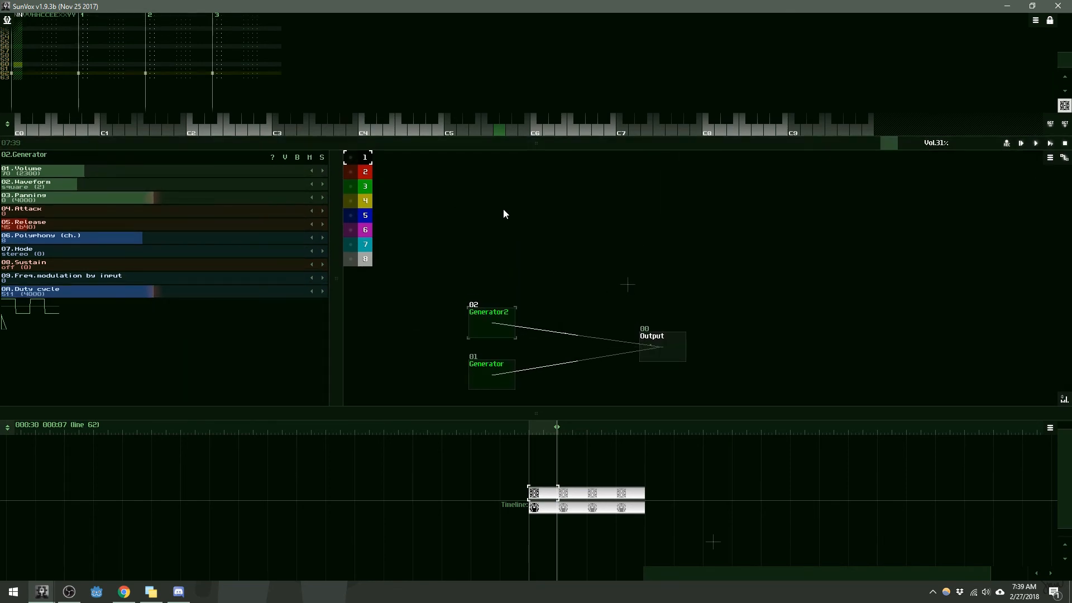
pyautogui.doubleClick(558, 263)
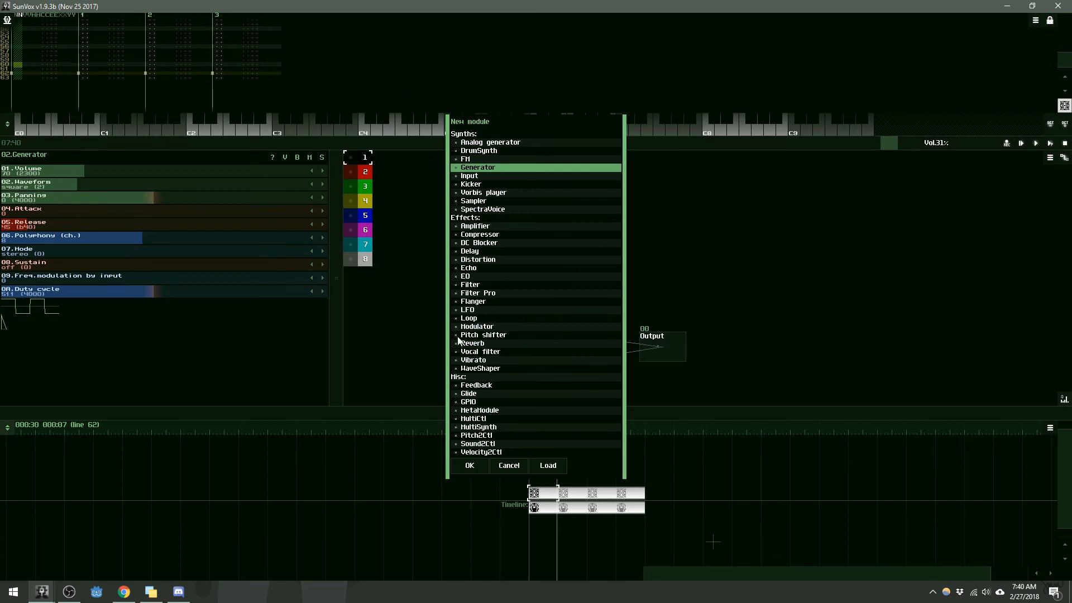
pyautogui.click(477, 465)
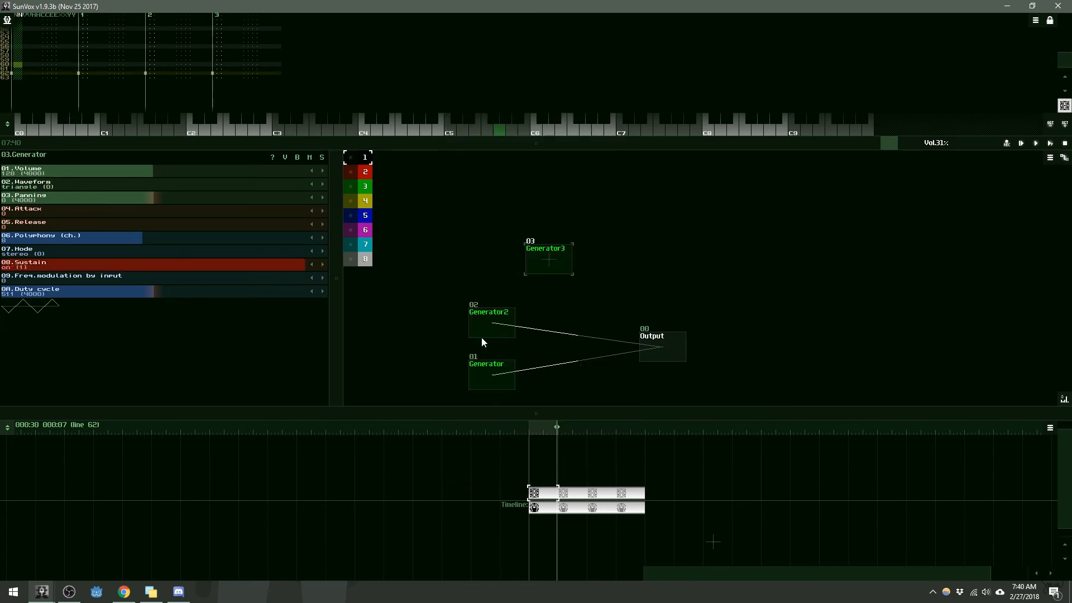
pyautogui.moveTo(554, 259); pyautogui.dragTo(662, 352)
# Step: Set Generator3's waveform to noise and audition it with a test note
pyautogui.click(322, 185)
pyautogui.click(322, 185)
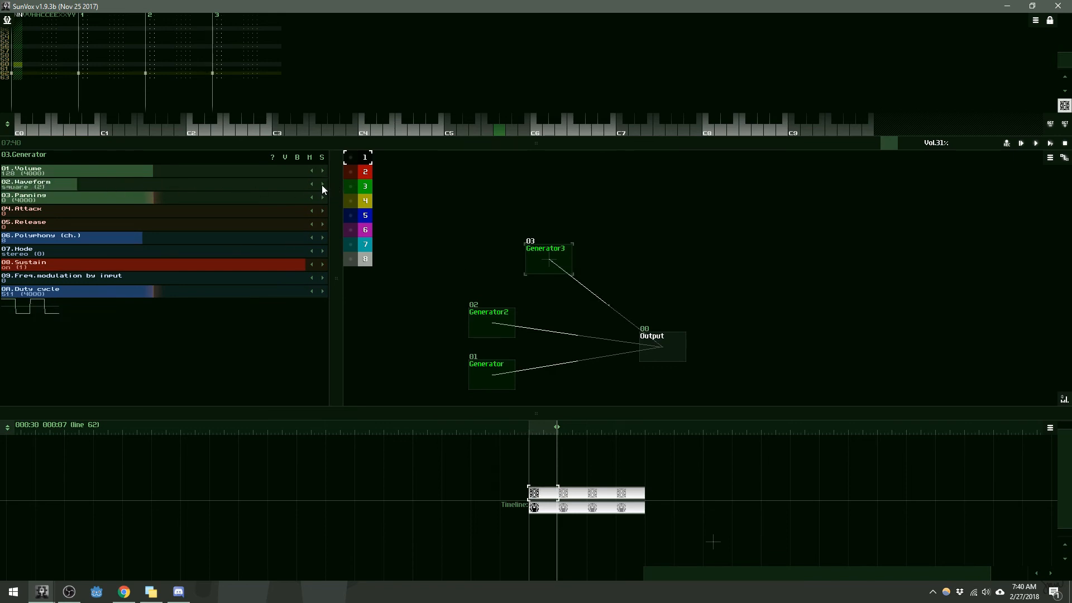
pyautogui.click(323, 185)
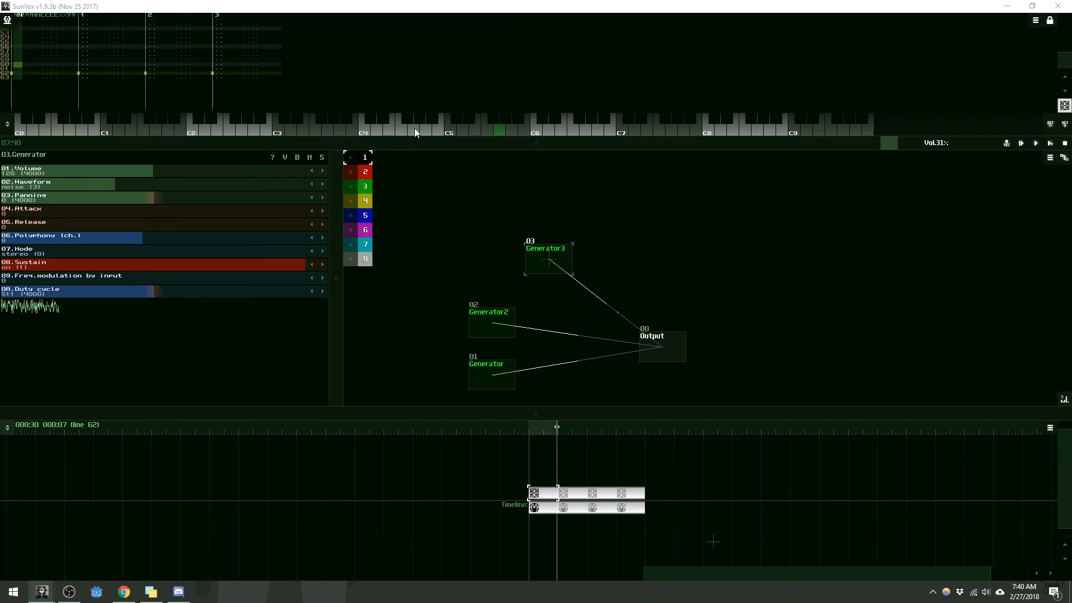
pyautogui.click(326, 127)
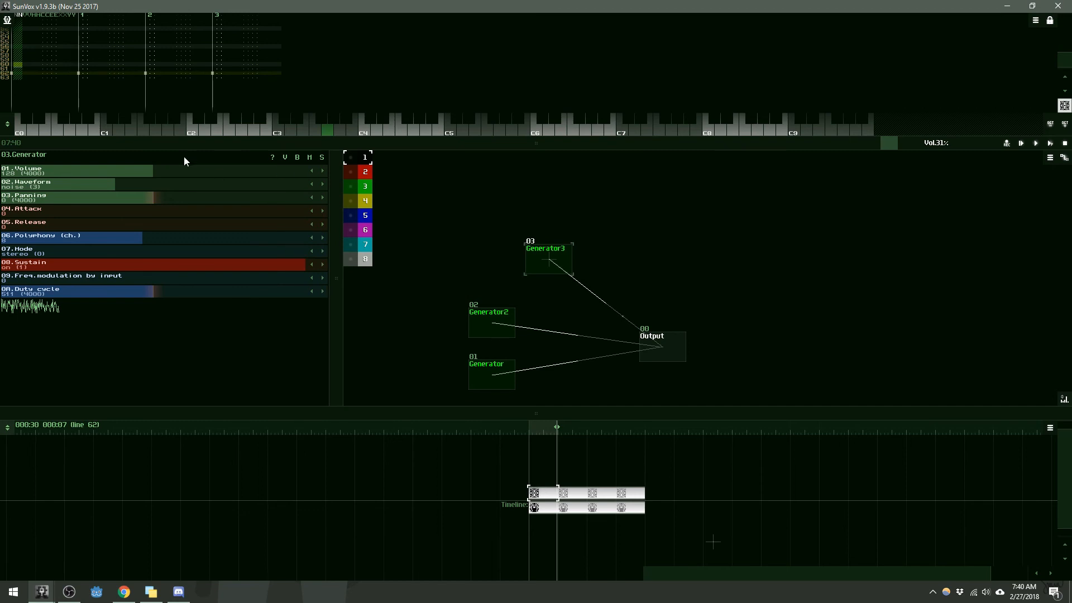
# Step: Turn off Generator3's sustain, set its release to 20, and audition the noise with high and low notes
pyautogui.click(313, 266)
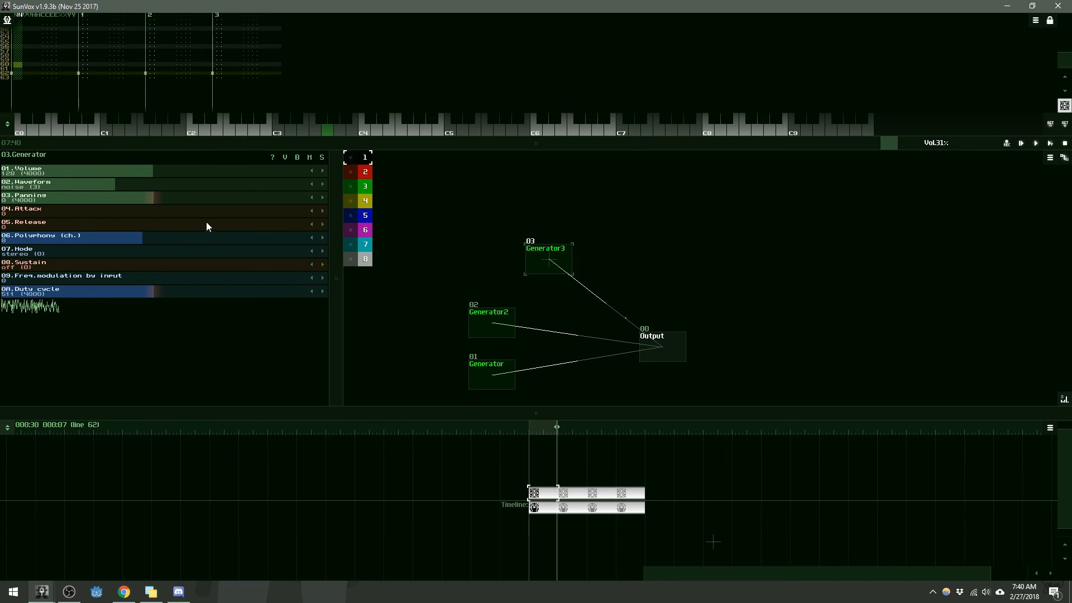
pyautogui.moveTo(162, 224); pyautogui.dragTo(174, 224)
pyautogui.click(621, 131)
pyautogui.click(206, 130)
pyautogui.click(22, 129)
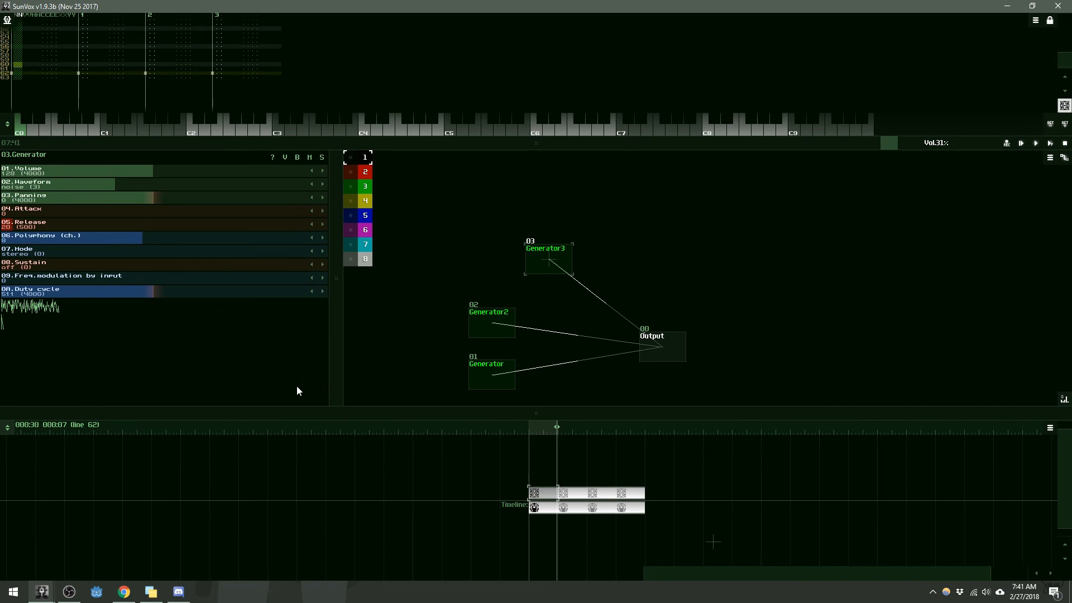
# Step: Create a new pattern above the two existing rows on the timeline and enlarge the pattern editor to show it
pyautogui.click(593, 471)
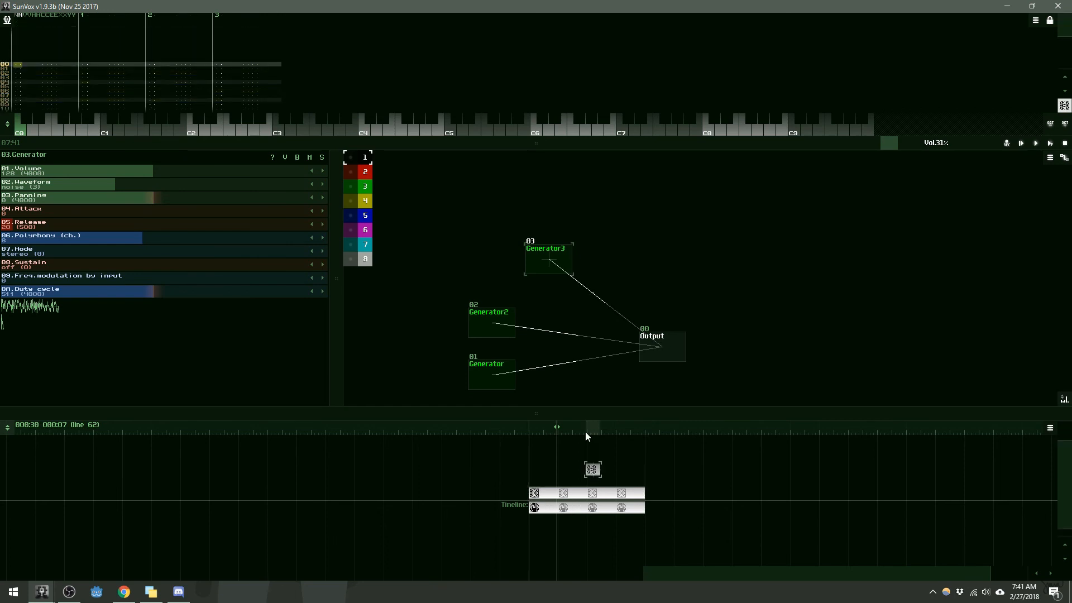
pyautogui.moveTo(593, 470); pyautogui.dragTo(593, 473)
pyautogui.moveTo(440, 143); pyautogui.dragTo(444, 469)
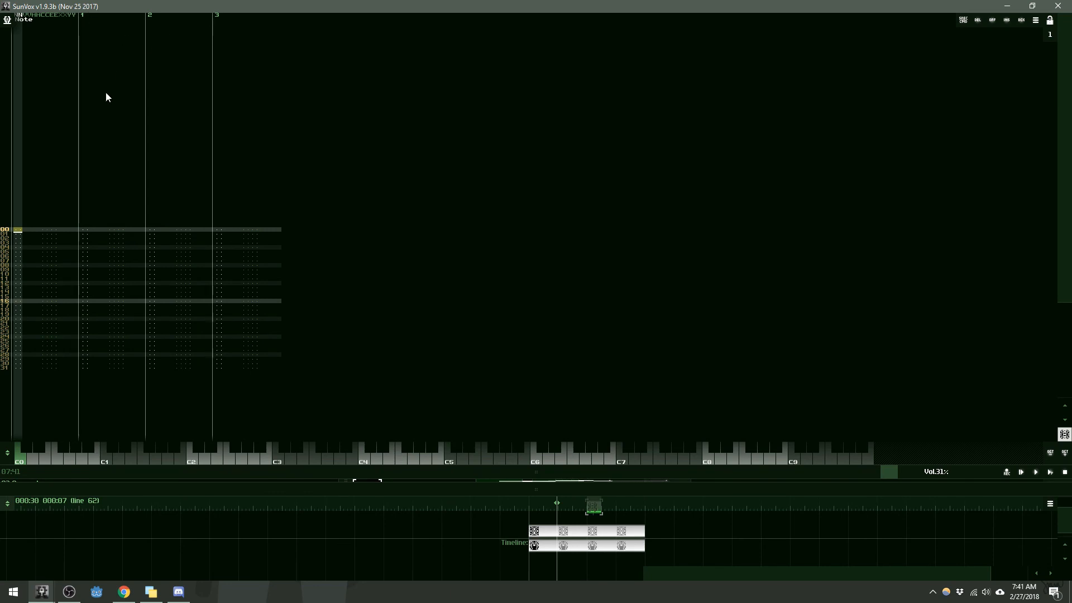
# Step: Try the cursor on line 00 in the other tracks of the empty pattern, and return it to the first track
pyautogui.click(82, 230)
pyautogui.click(184, 228)
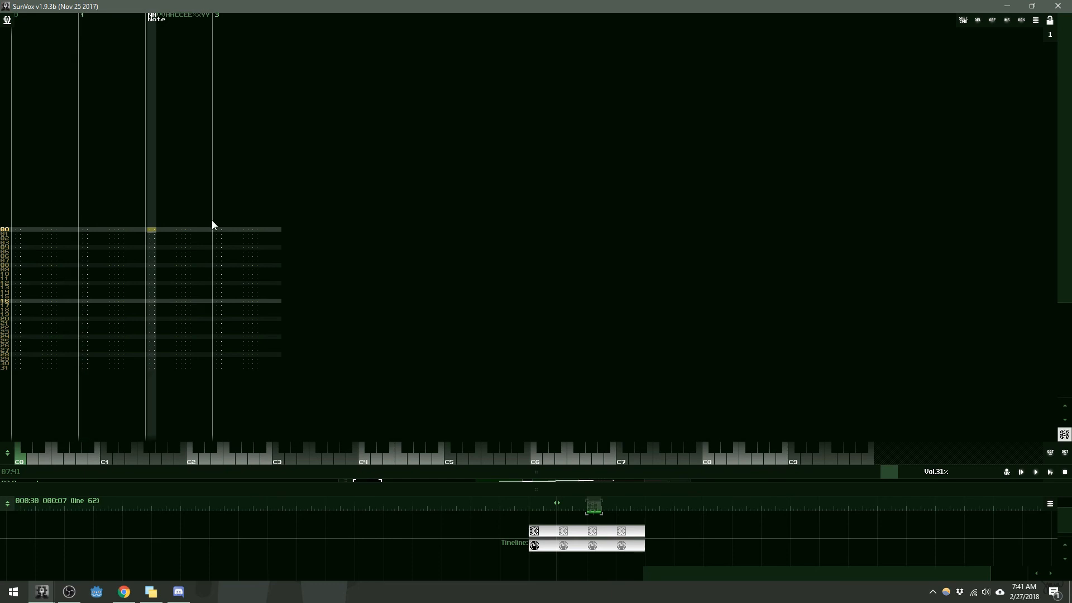
pyautogui.click(217, 229)
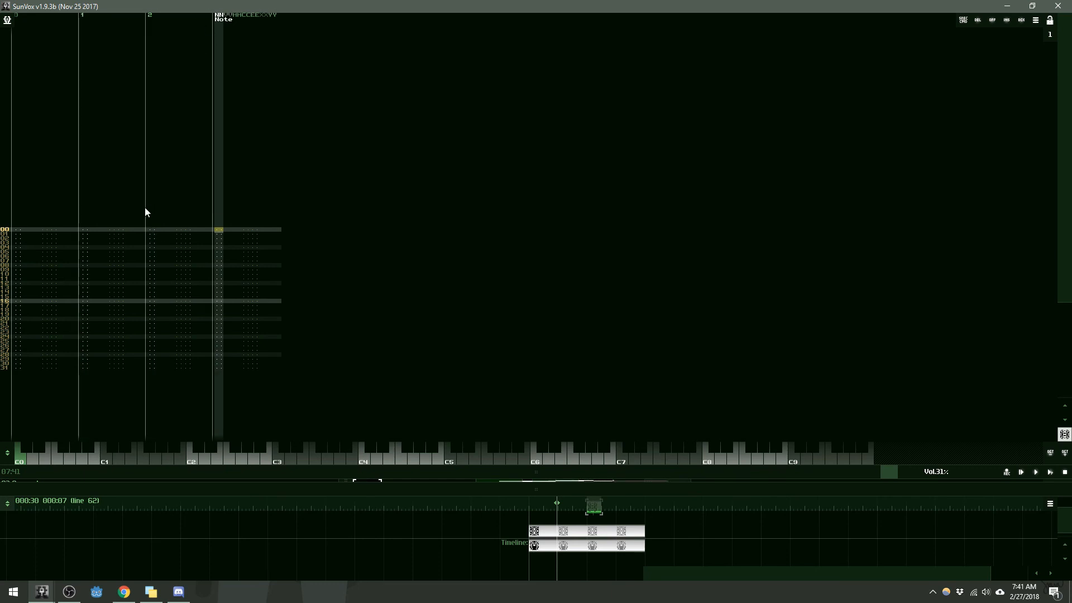
pyautogui.click(149, 230)
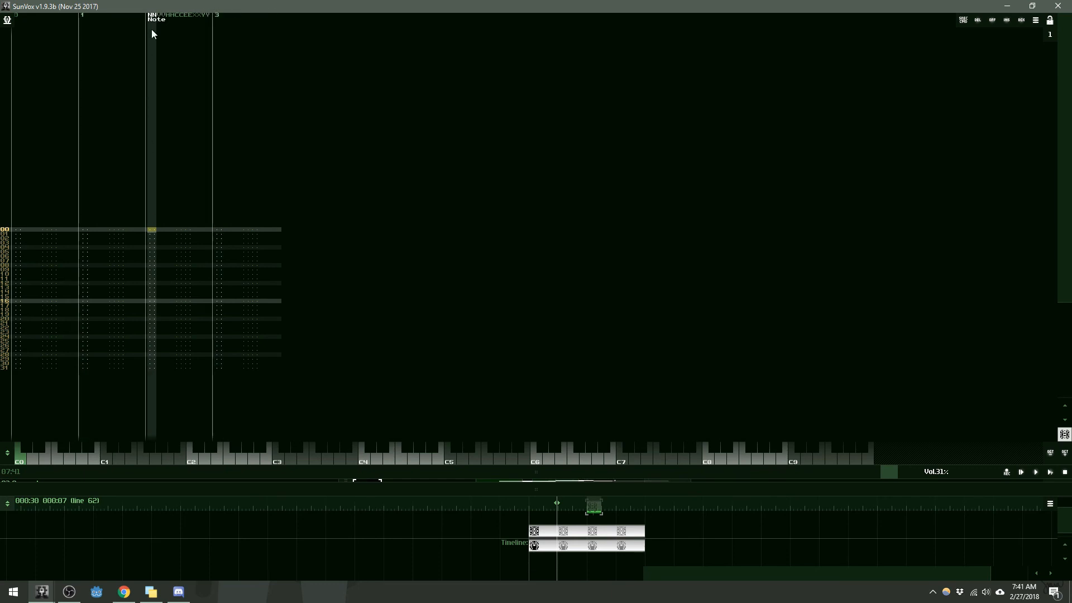
pyautogui.click(82, 230)
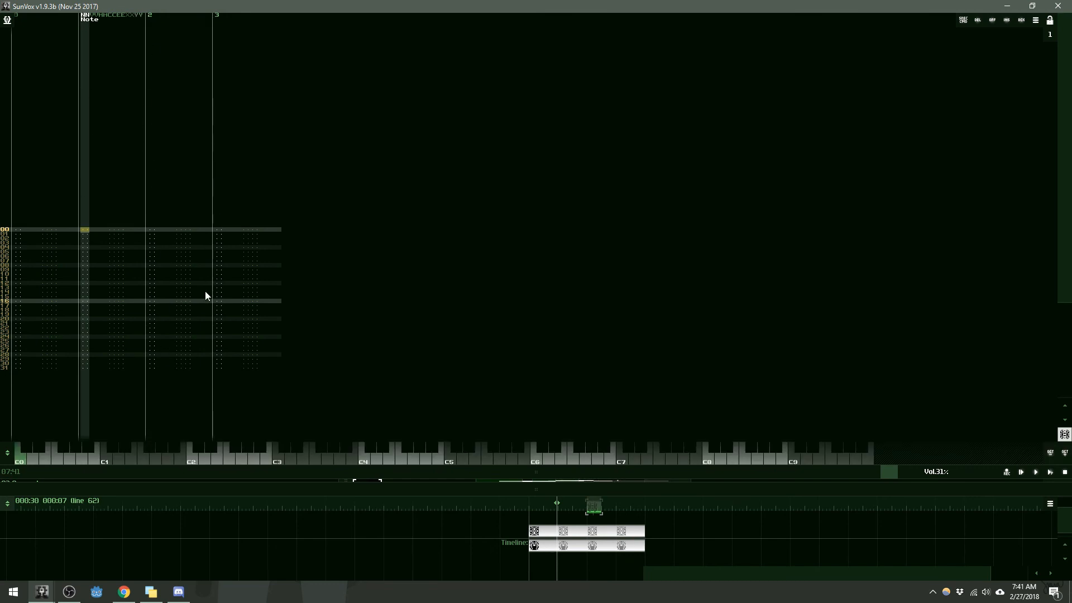
pyautogui.click(15, 231)
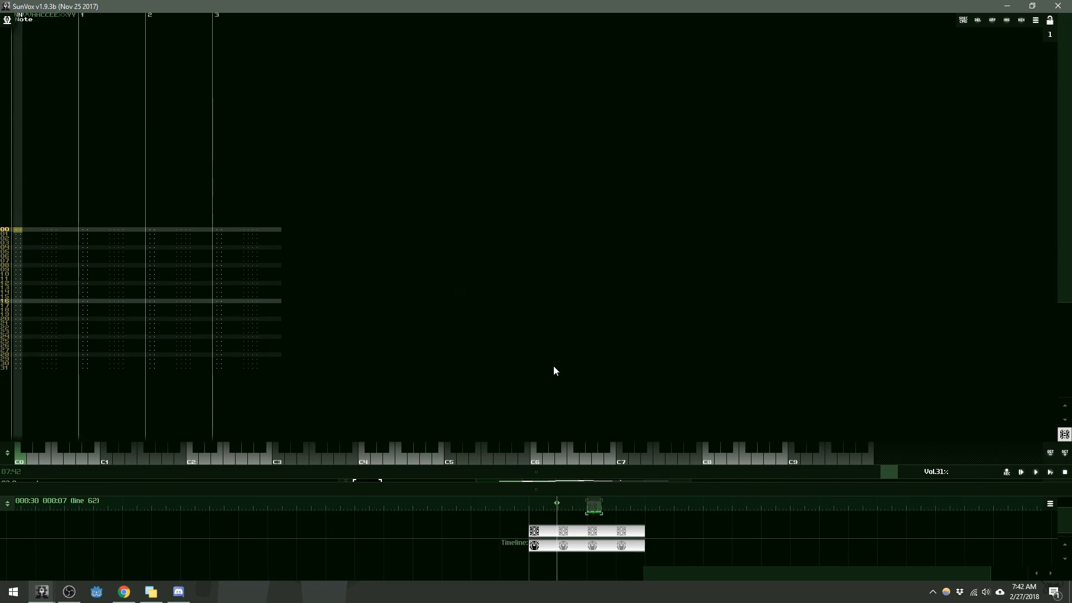
# Step: Enter a Generator3 C7 note on every fourth line from 00 to 28 in the new pattern's first track
pyautogui.click(622, 460)
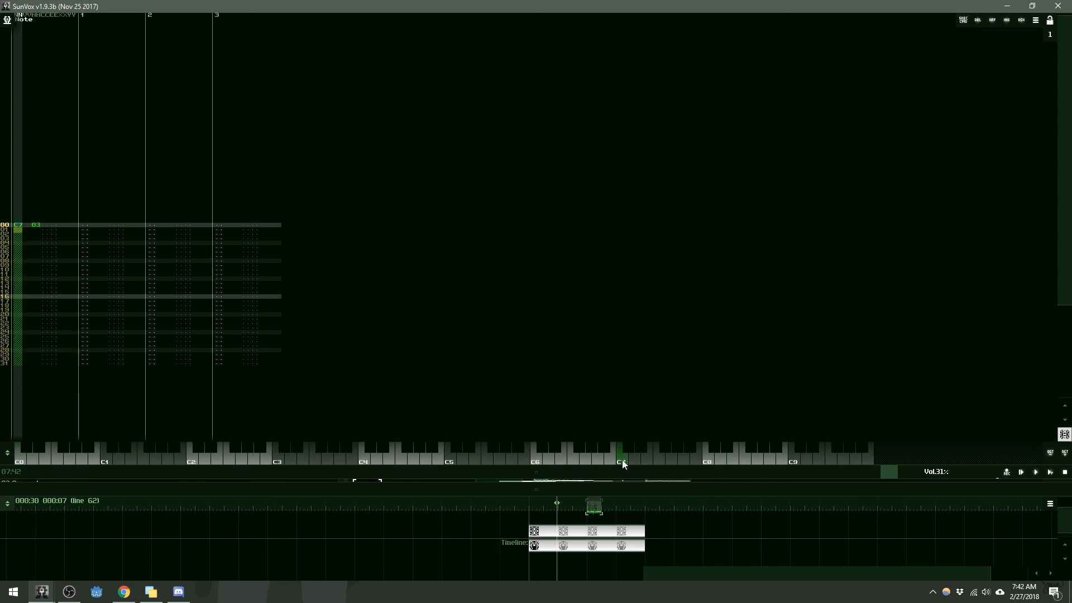
pyautogui.click(622, 460)
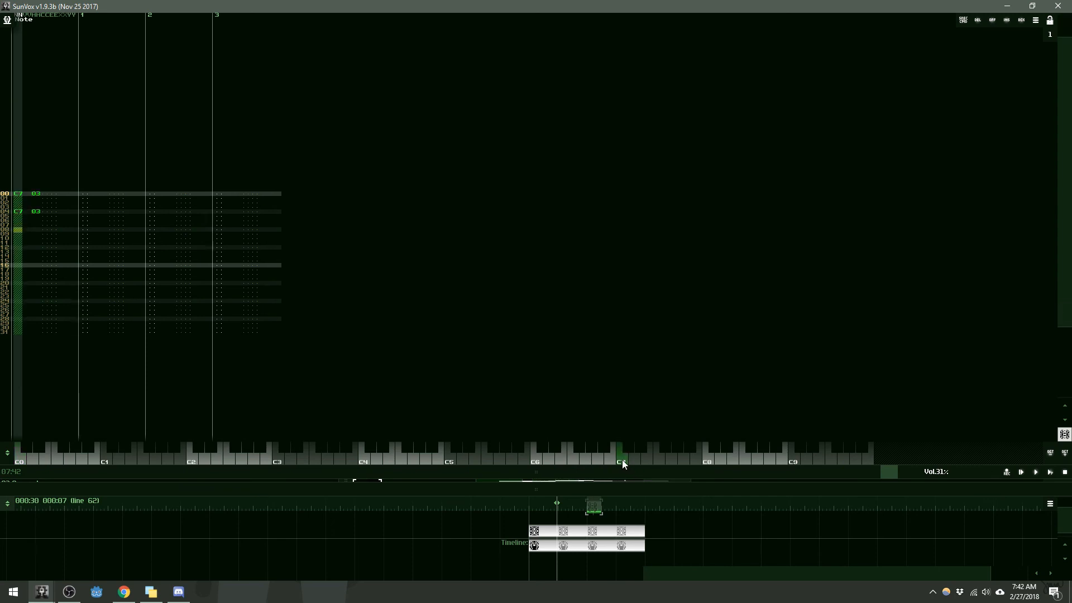
pyautogui.click(622, 460)
pyautogui.click(622, 460)
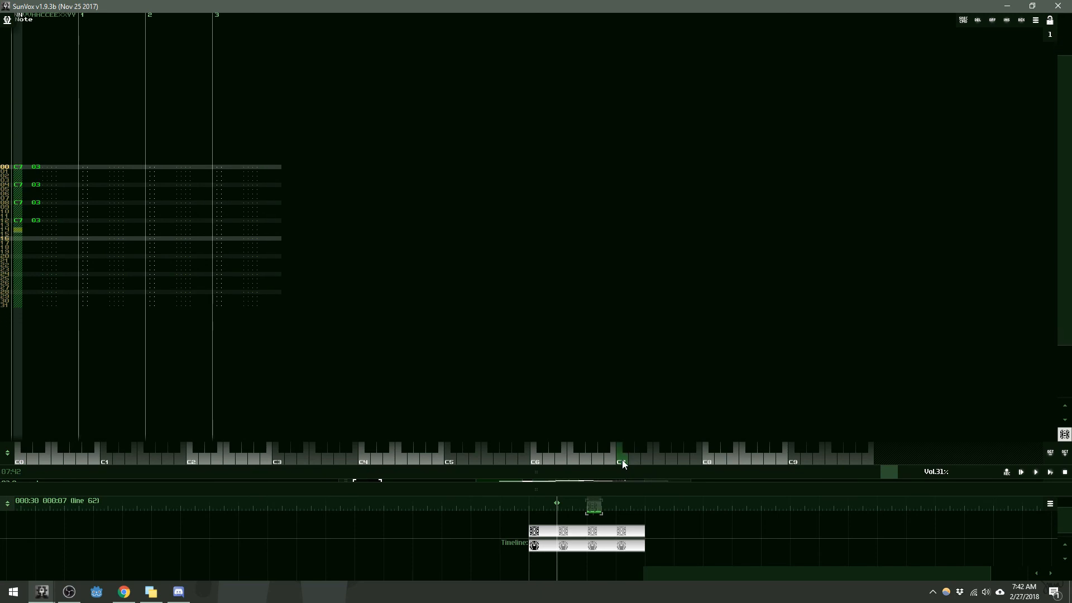
pyautogui.click(622, 460)
pyautogui.click(622, 460)
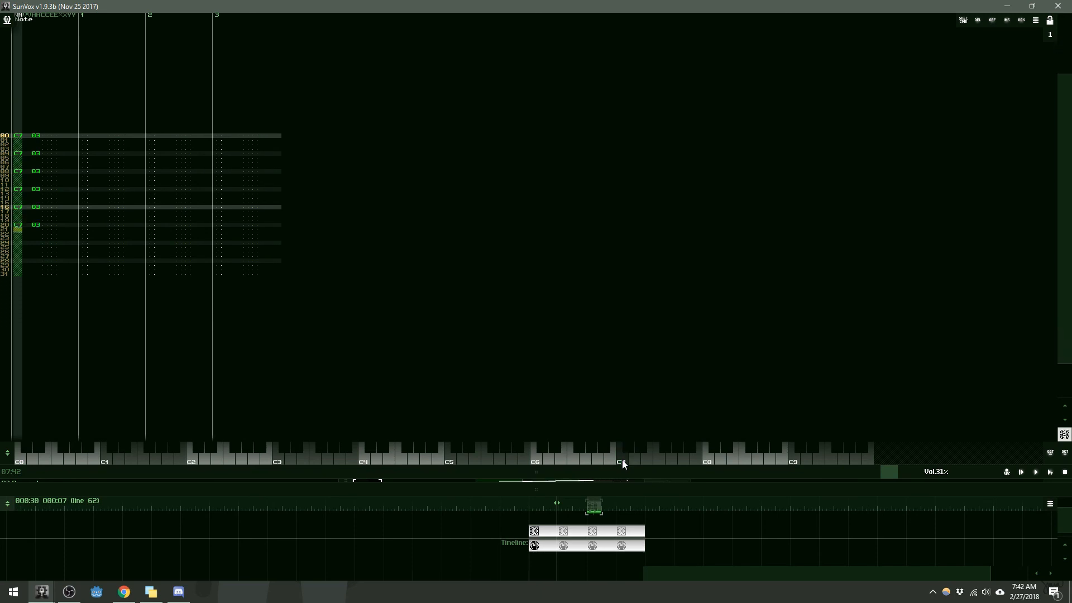
pyautogui.click(622, 461)
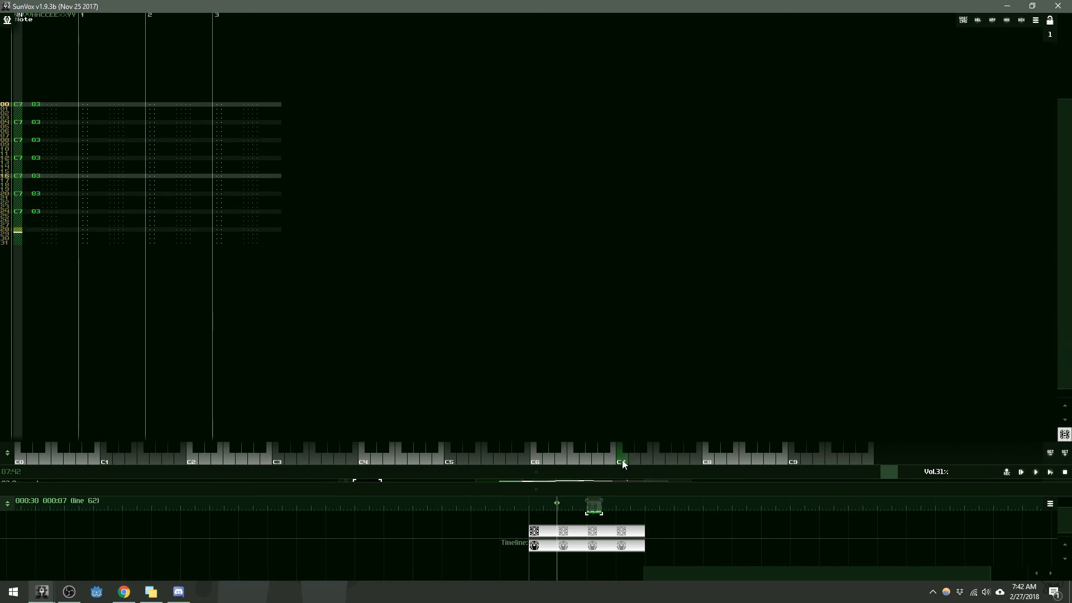
pyautogui.click(623, 460)
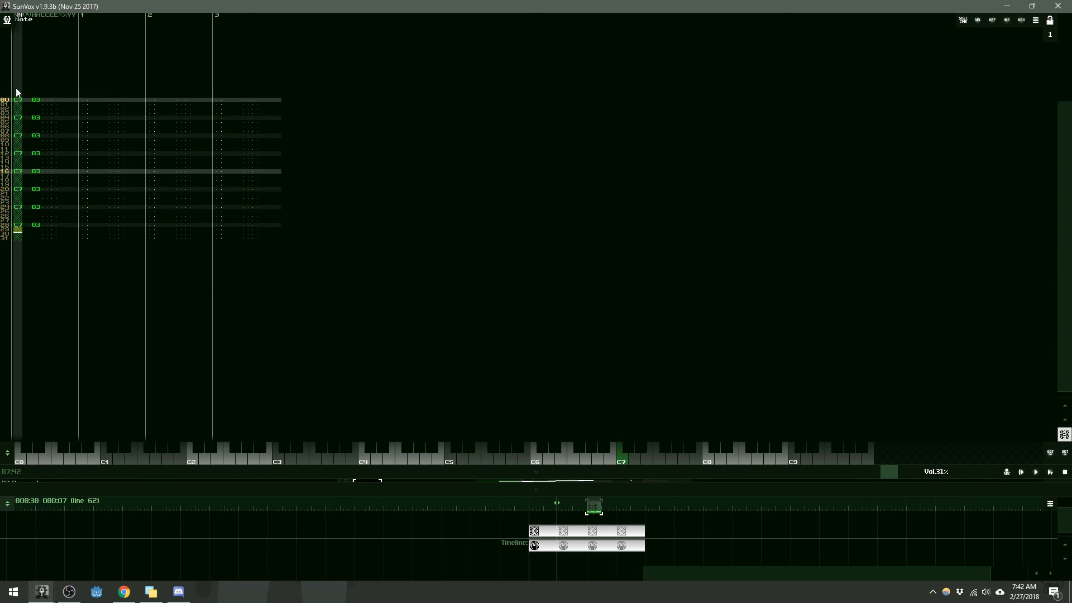
# Step: Play back the song with the new C7 pattern, enlarging the timeline to show it, and stop playback
pyautogui.click(18, 171)
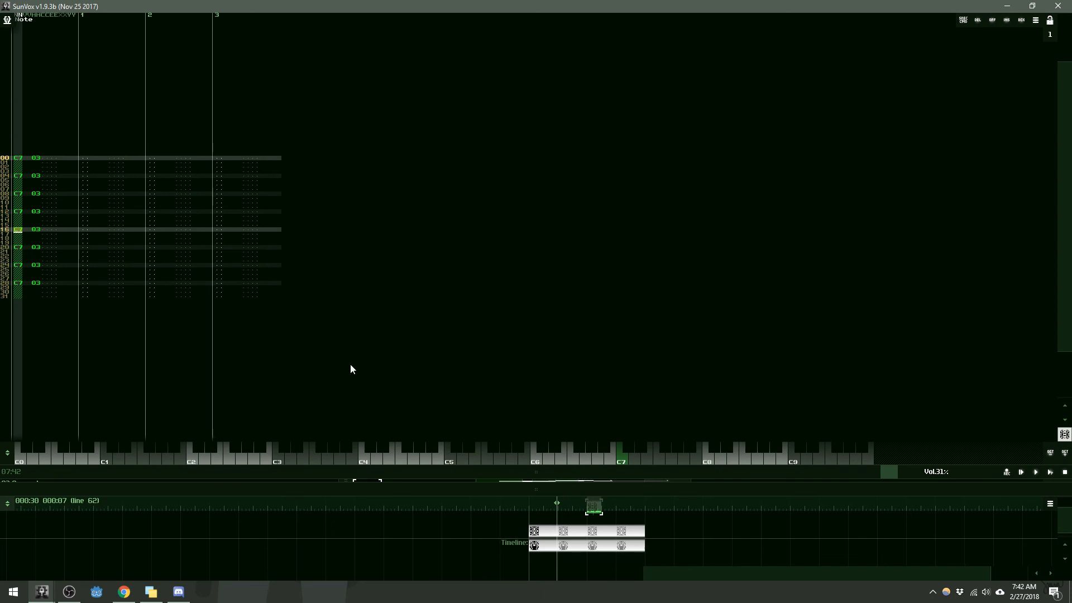
pyautogui.click(1052, 473)
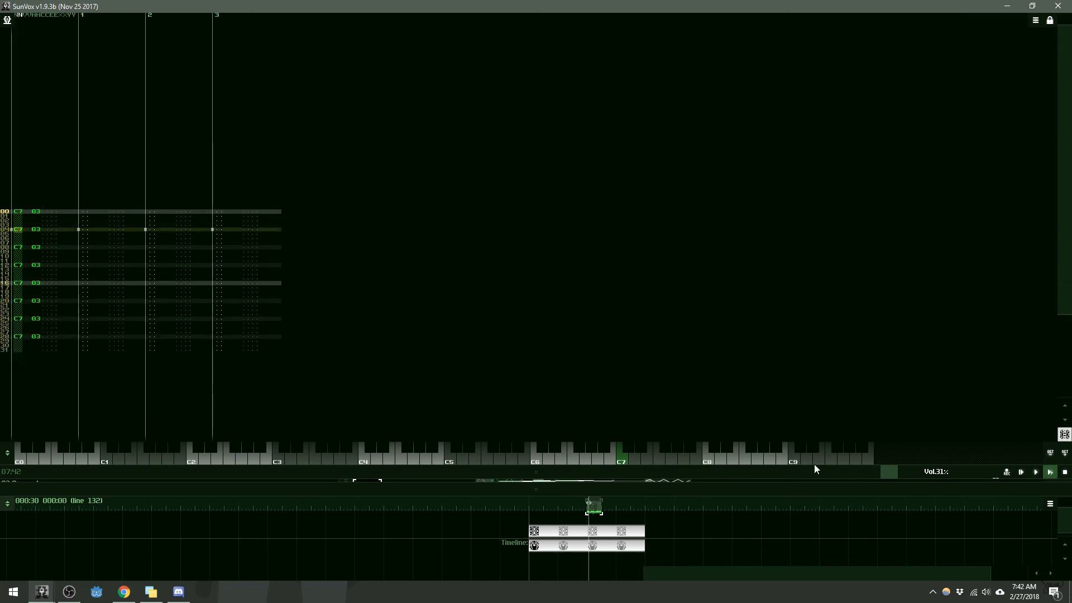
pyautogui.moveTo(682, 481); pyautogui.dragTo(682, 408)
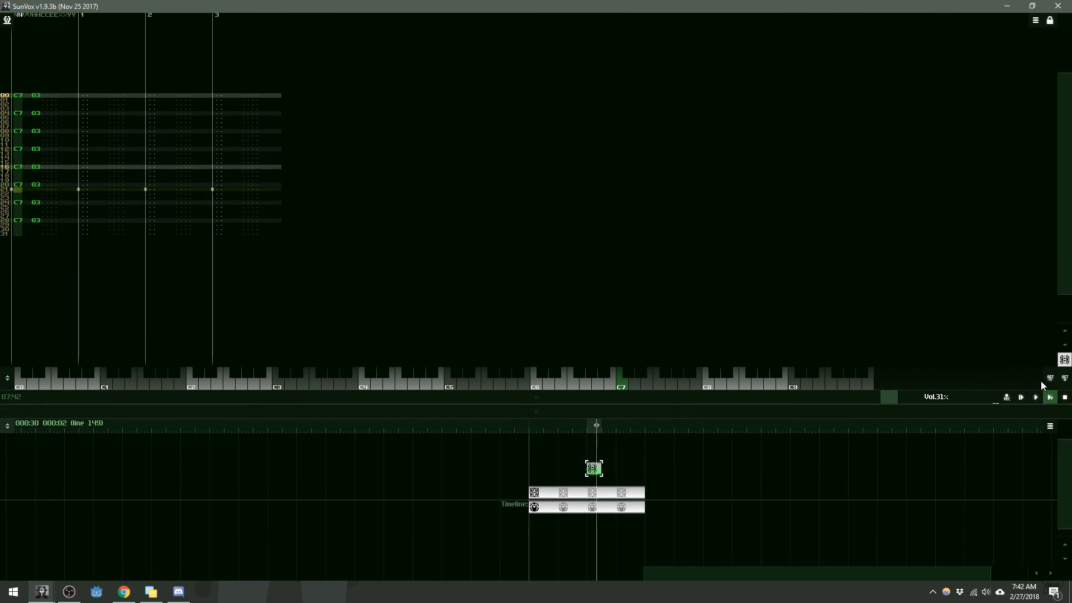
pyautogui.click(1064, 398)
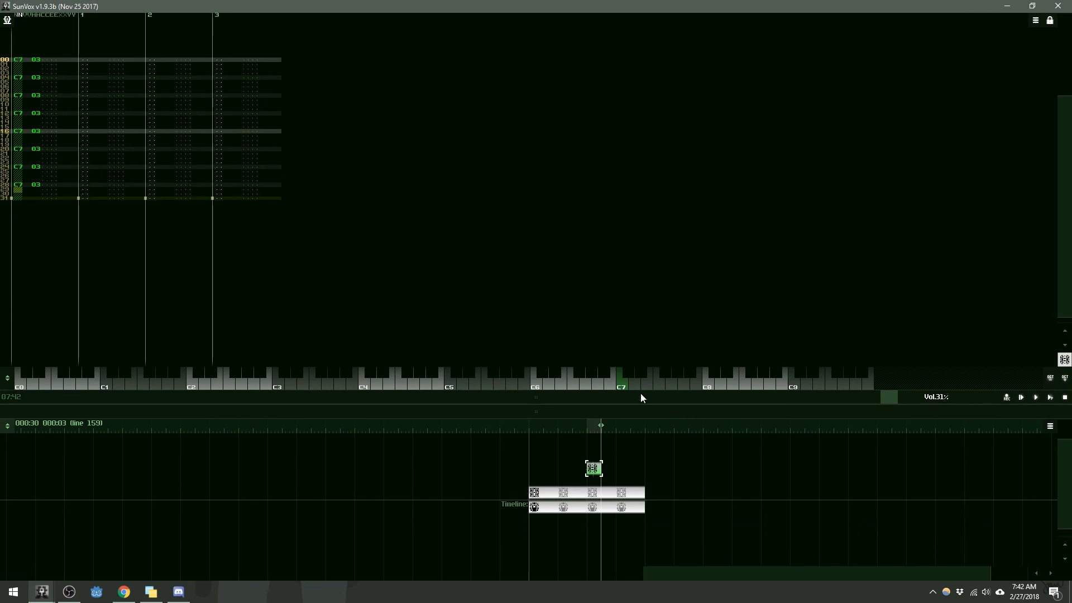
# Step: Place the cursor on line 00 of the second track and shrink the pattern editor to reveal the modules
pyautogui.moveTo(641, 395); pyautogui.dragTo(641, 480)
pyautogui.moveTo(1057, 329); pyautogui.dragTo(1057, 245)
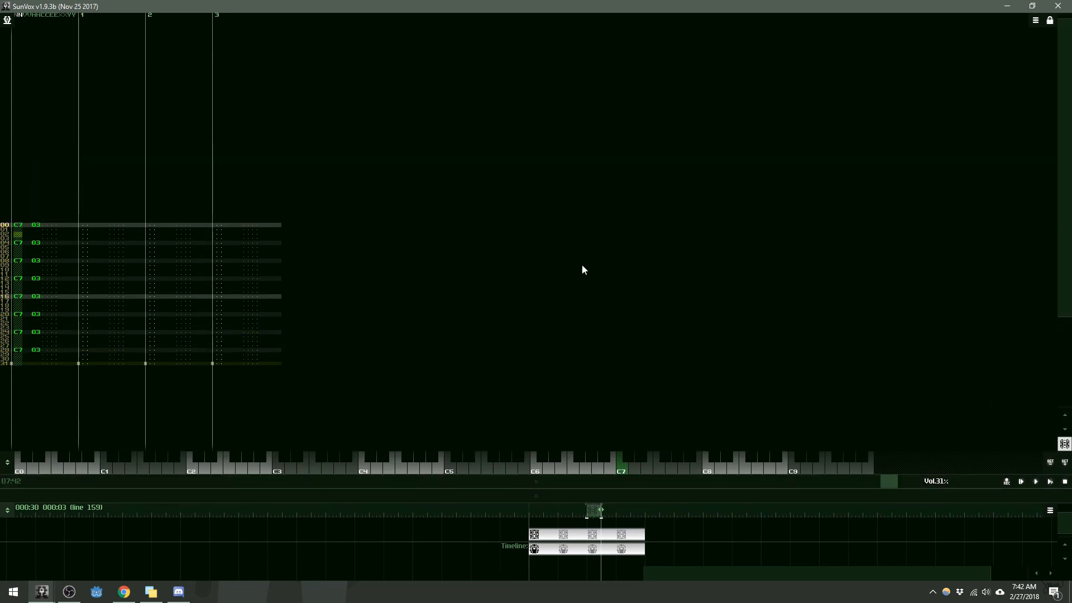
pyautogui.click(84, 226)
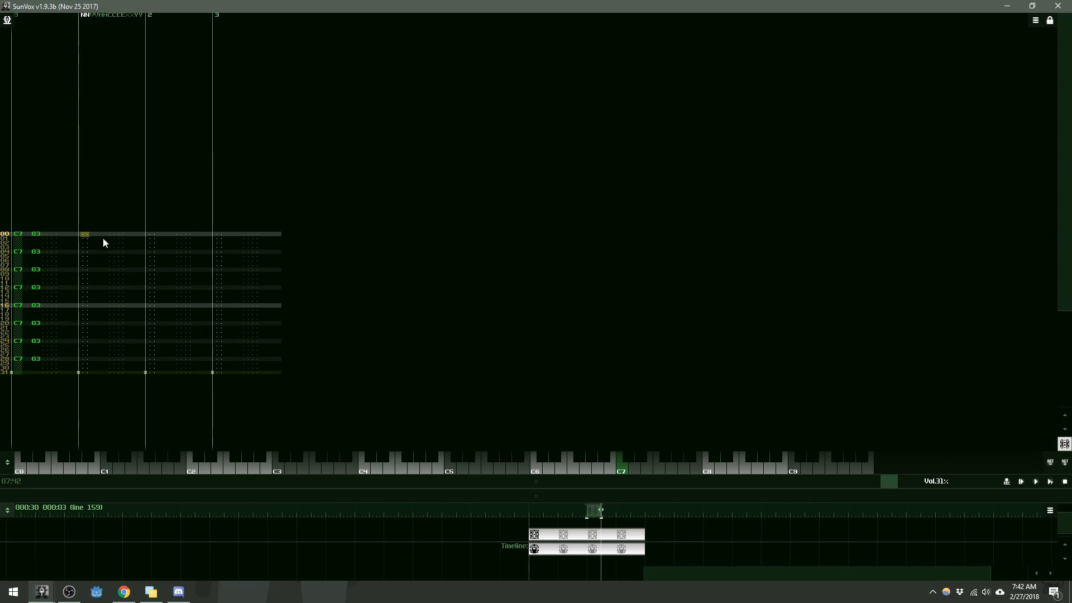
pyautogui.click(86, 236)
pyautogui.moveTo(447, 490); pyautogui.dragTo(469, 267)
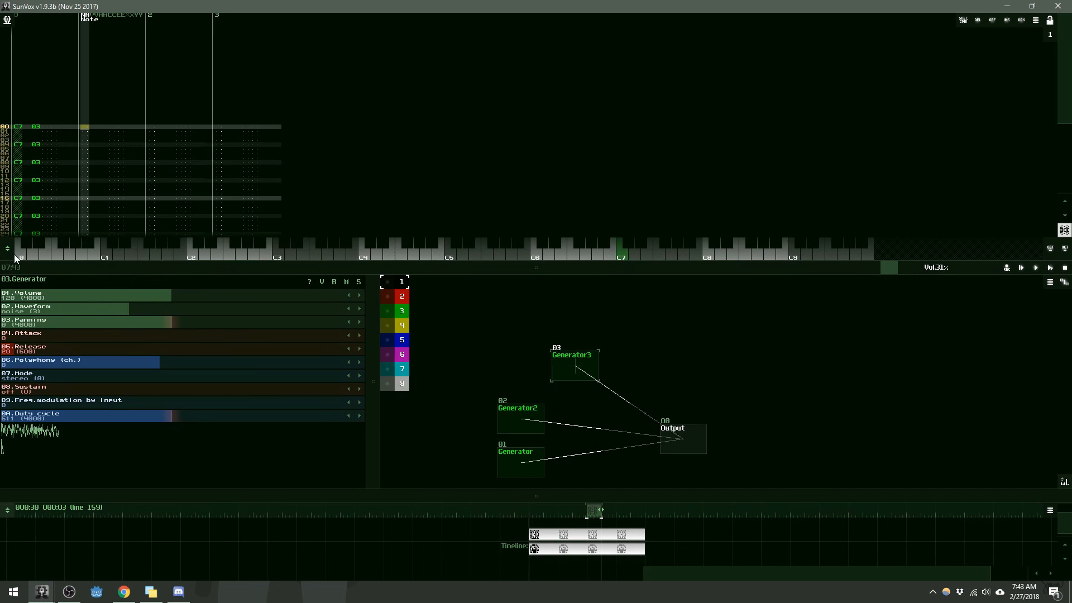
# Step: Add C0 notes on lines 00 and 16 of the second track, and listen to the result
pyautogui.click(1050, 252)
pyautogui.click(1050, 252)
pyautogui.click(1050, 252)
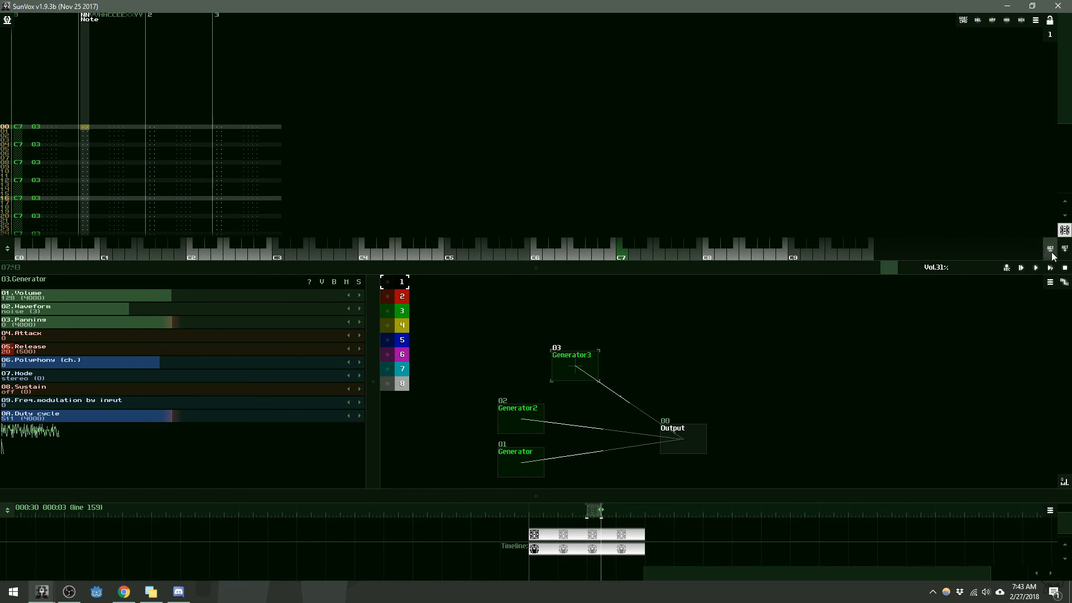
pyautogui.click(19, 257)
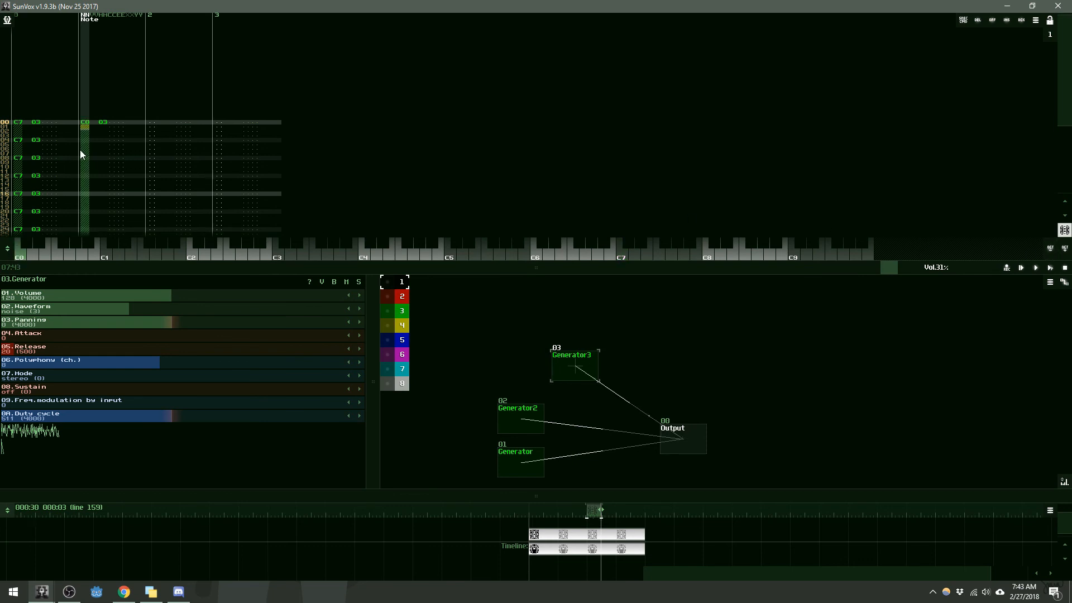
pyautogui.scroll(-10, 80, 150)
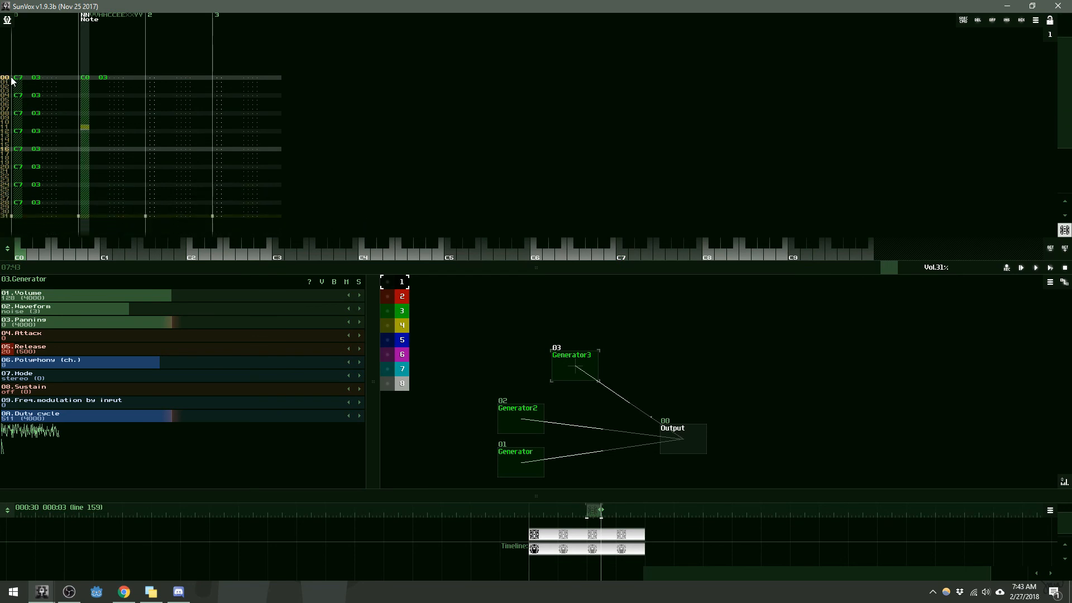
pyautogui.scroll(-5, 64, 122)
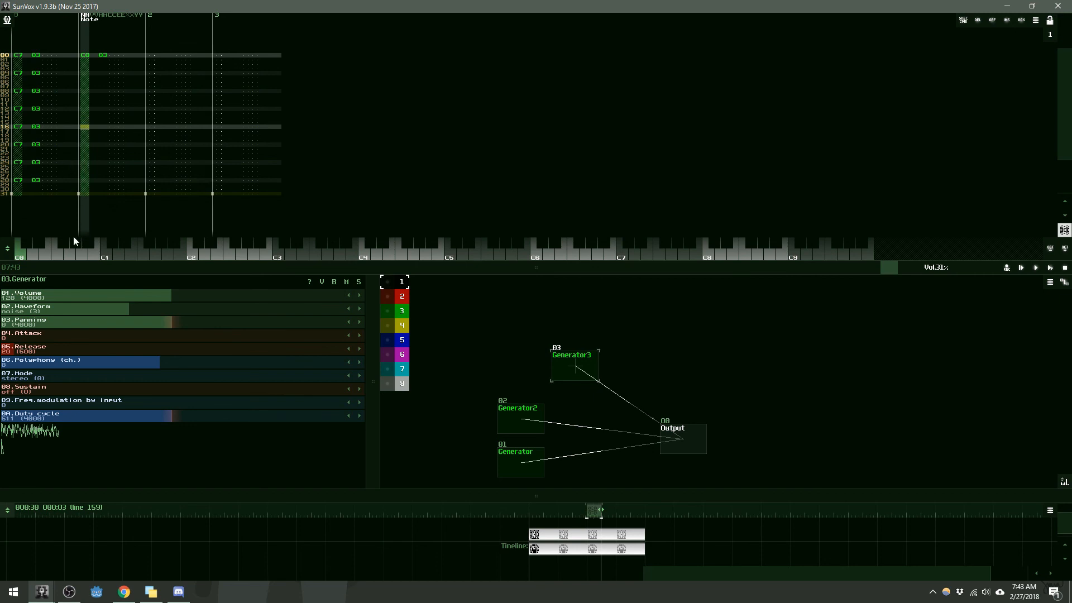
pyautogui.click(21, 253)
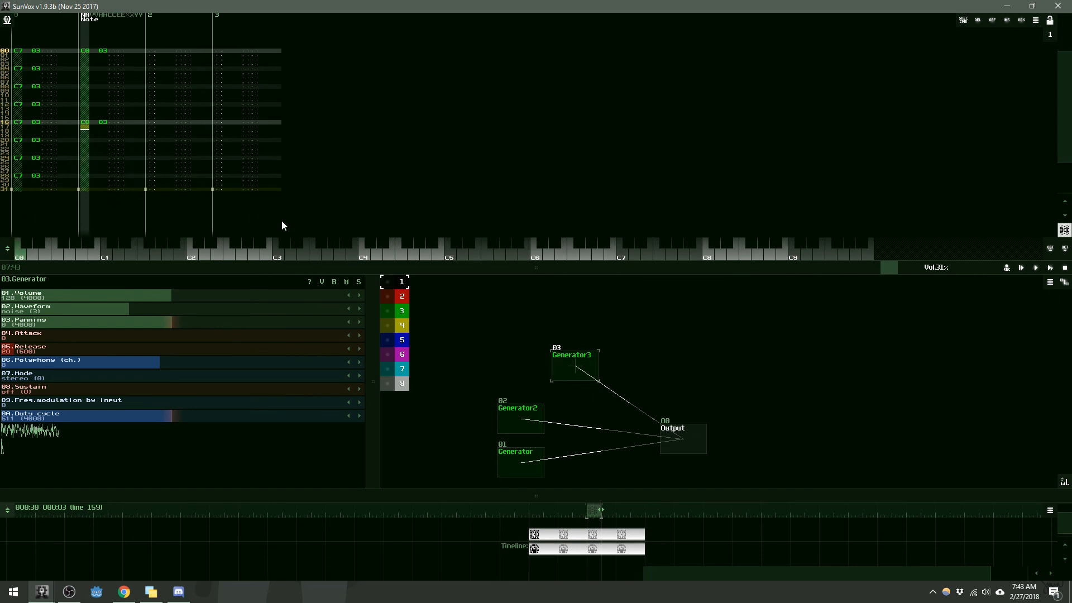
pyautogui.click(1055, 268)
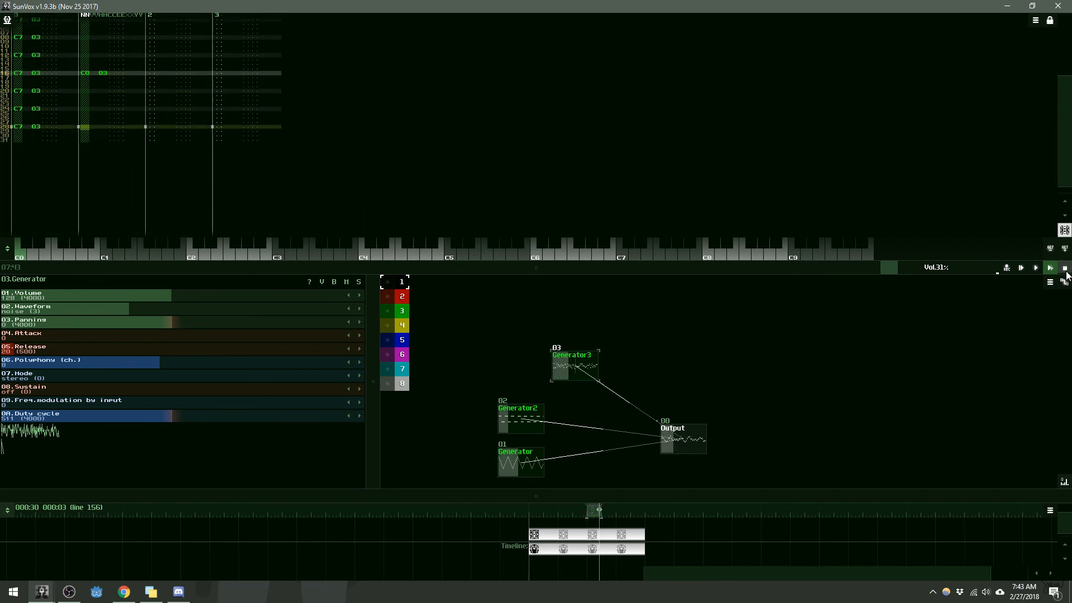
pyautogui.press('space')
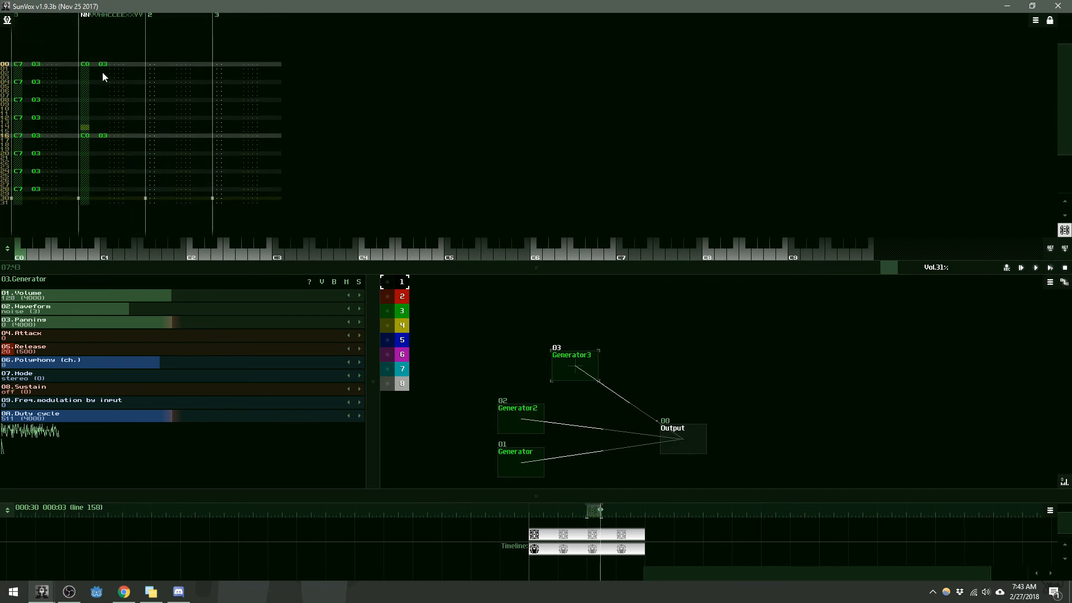
# Step: Add D3 notes on lines 08 and 24 of the second track
pyautogui.scroll(1, 100, 102)
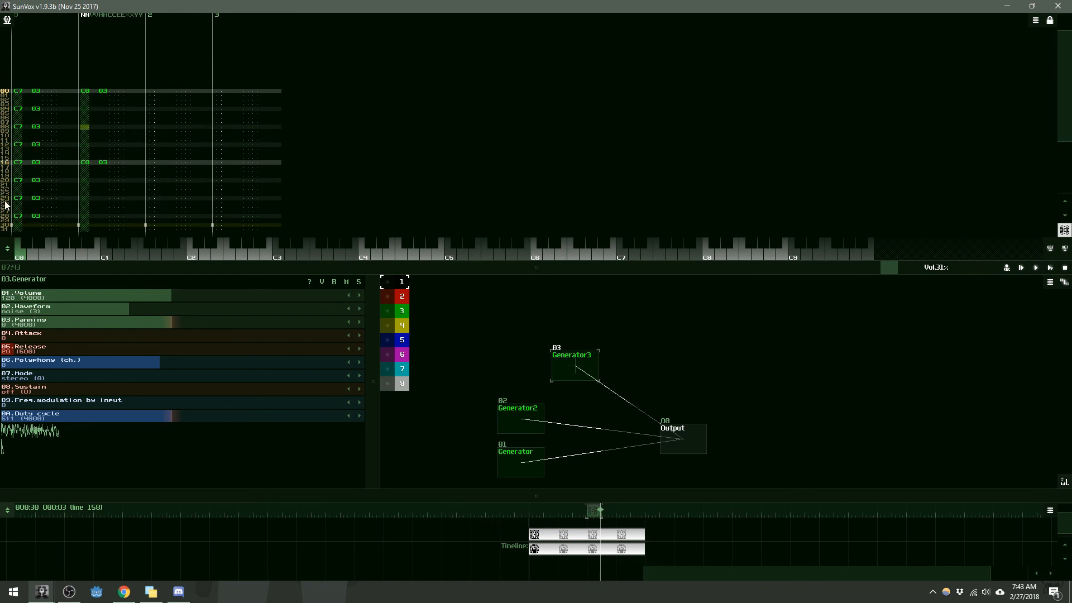
pyautogui.click(293, 251)
pyautogui.click(293, 252)
pyautogui.press('space')
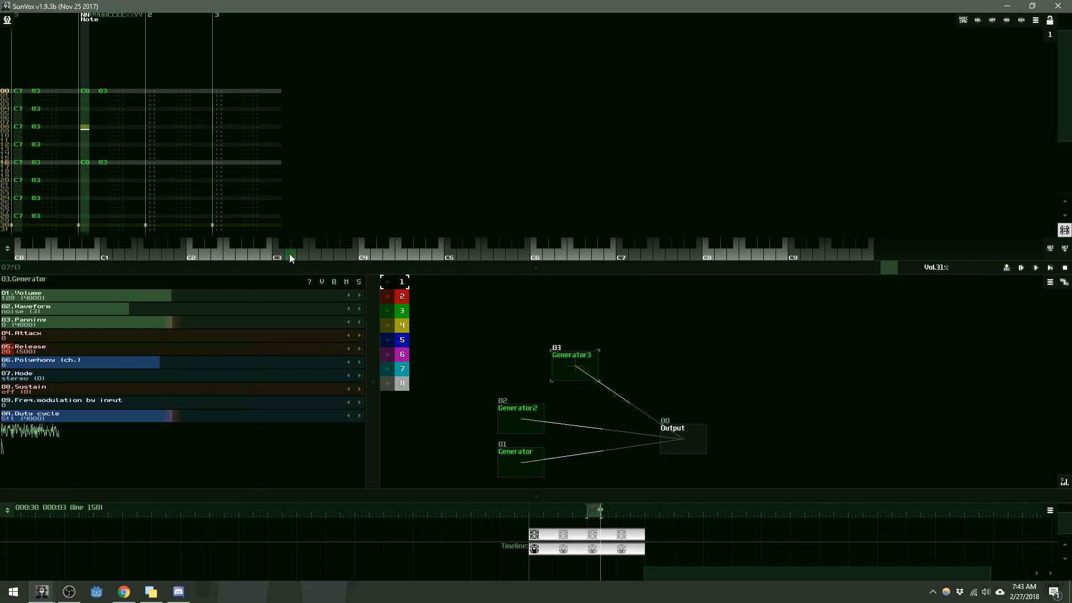
pyautogui.click(290, 254)
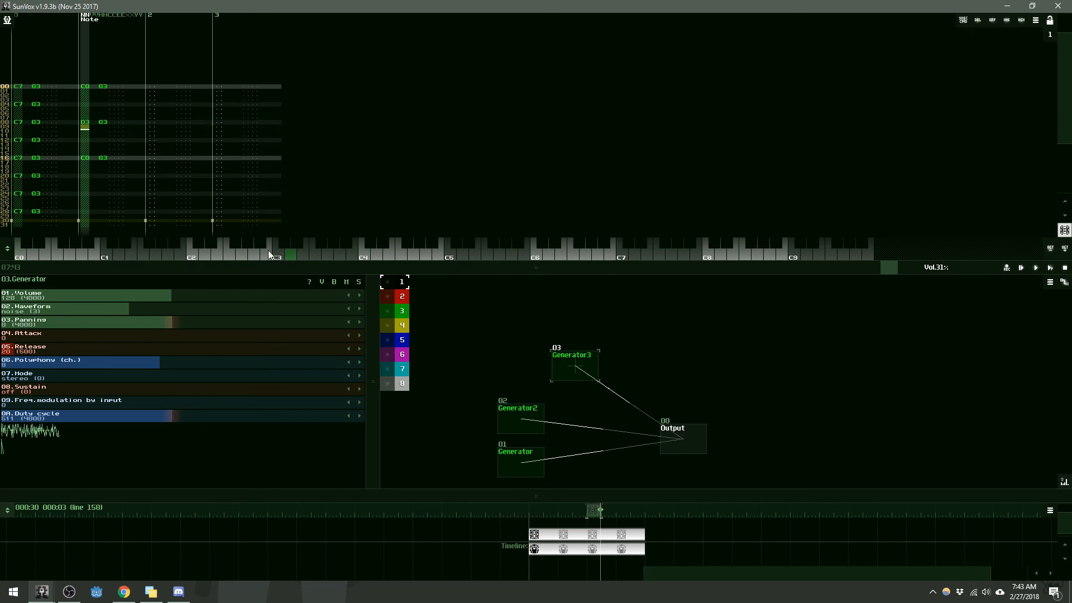
pyautogui.press('Down')
pyautogui.press('Down')
pyautogui.press('Down')
pyautogui.press('Down')
pyautogui.press('Down')
pyautogui.press('Down')
pyautogui.press('Down')
pyautogui.press('Down')
pyautogui.press('Down')
pyautogui.press('Down')
pyautogui.press('Down')
pyautogui.press('Down')
pyautogui.press('Down')
pyautogui.press('Down')
pyautogui.press('Down')
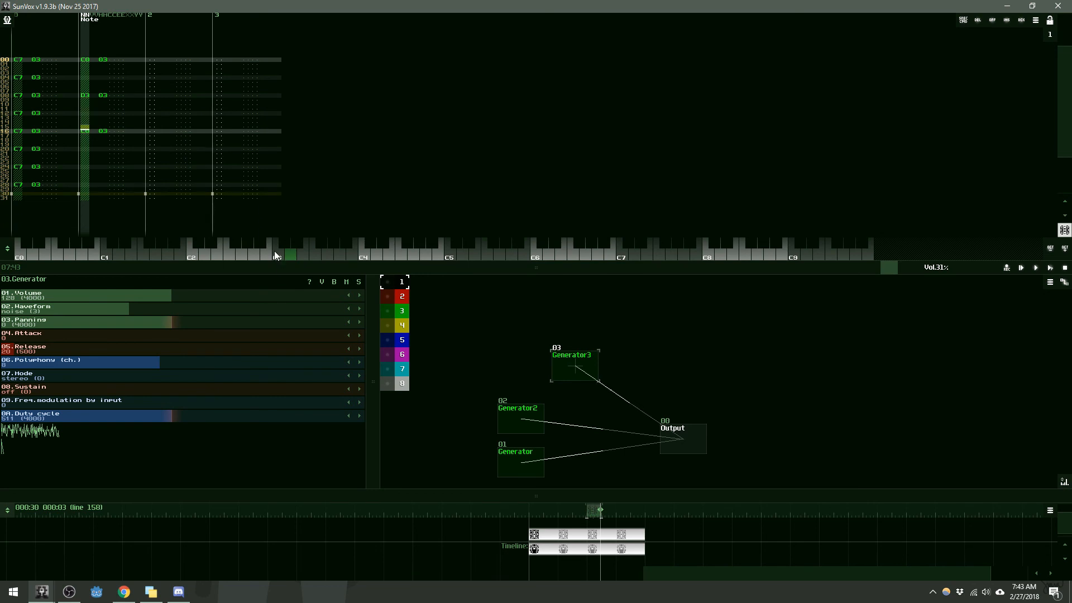
pyautogui.click(290, 252)
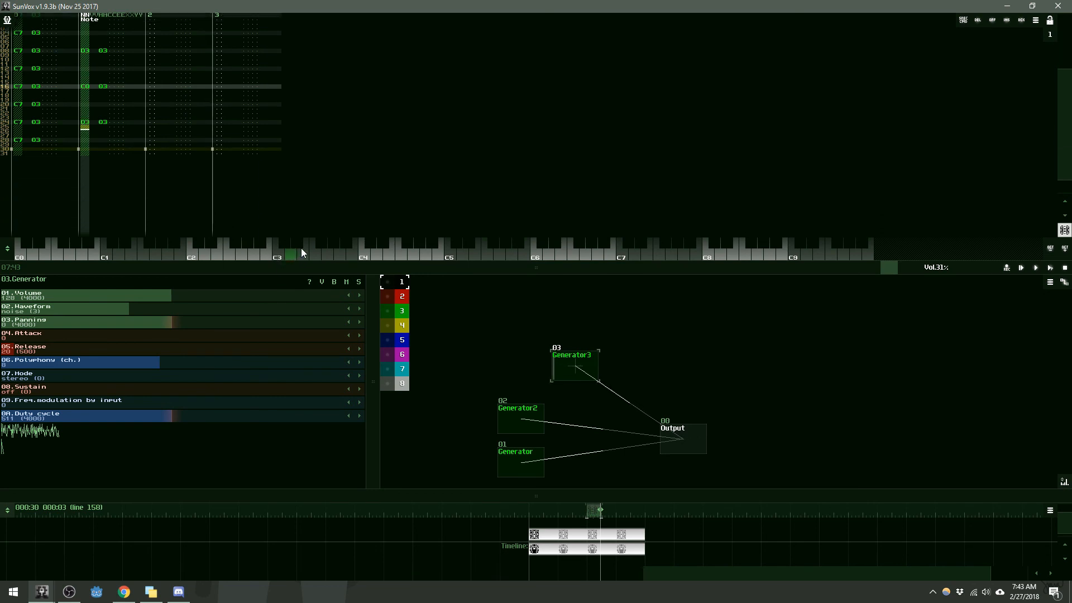
# Step: Play back the song to hear the alternating C0 and D3 noise hits, and stop playback
pyautogui.press('Up')
pyautogui.press('Up')
pyautogui.press('Up')
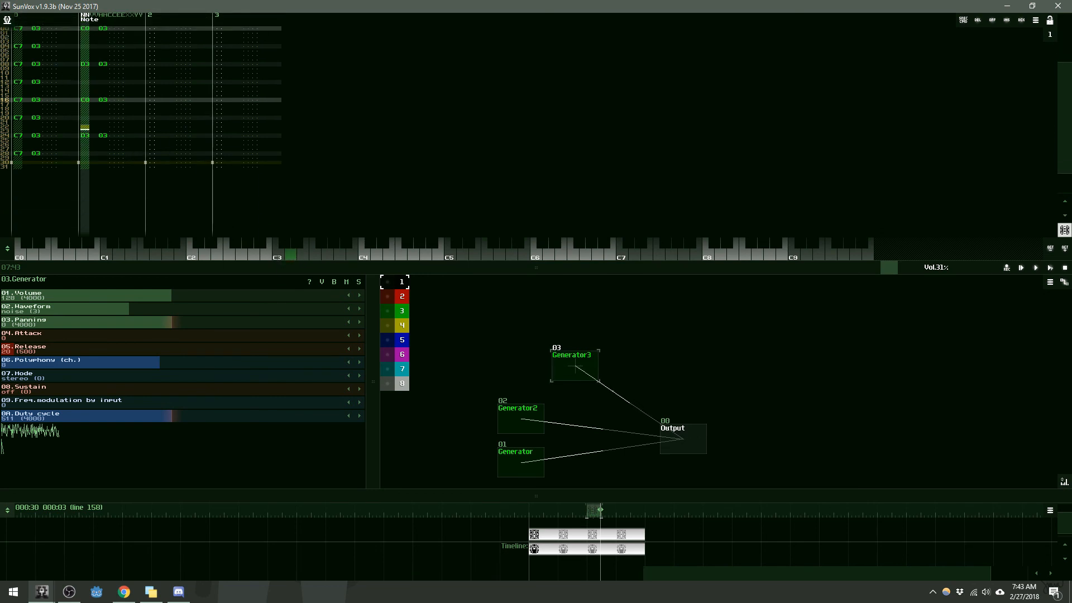
pyautogui.click(1050, 268)
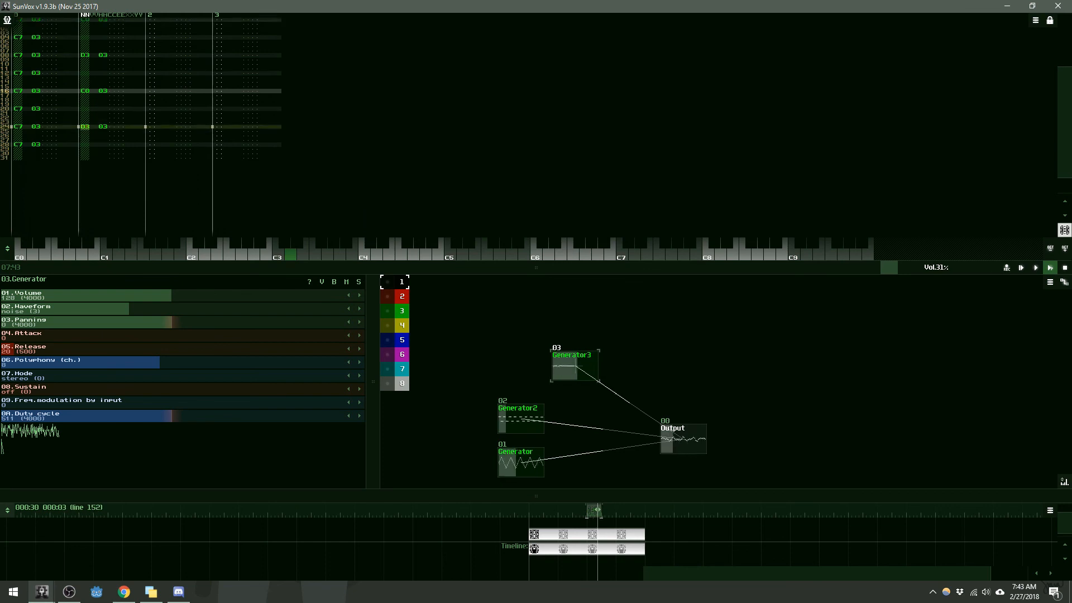
pyautogui.click(1065, 268)
# Step: Check the octaves of the second track's notes, and lower the D note on line 08 to octave 2
pyautogui.scroll(4, 120, 122)
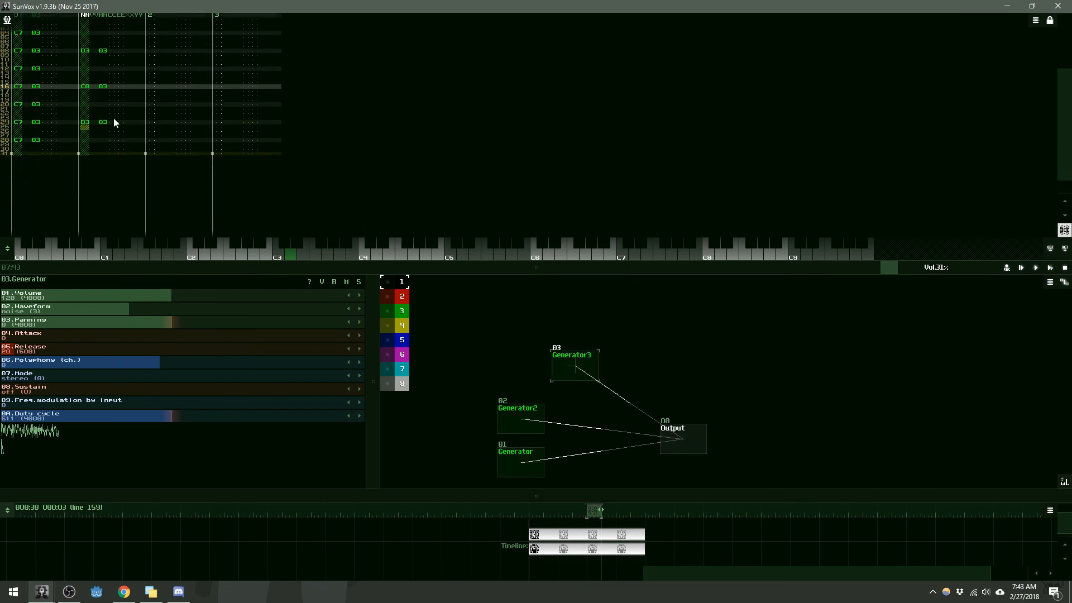
pyautogui.scroll(2, 86, 83)
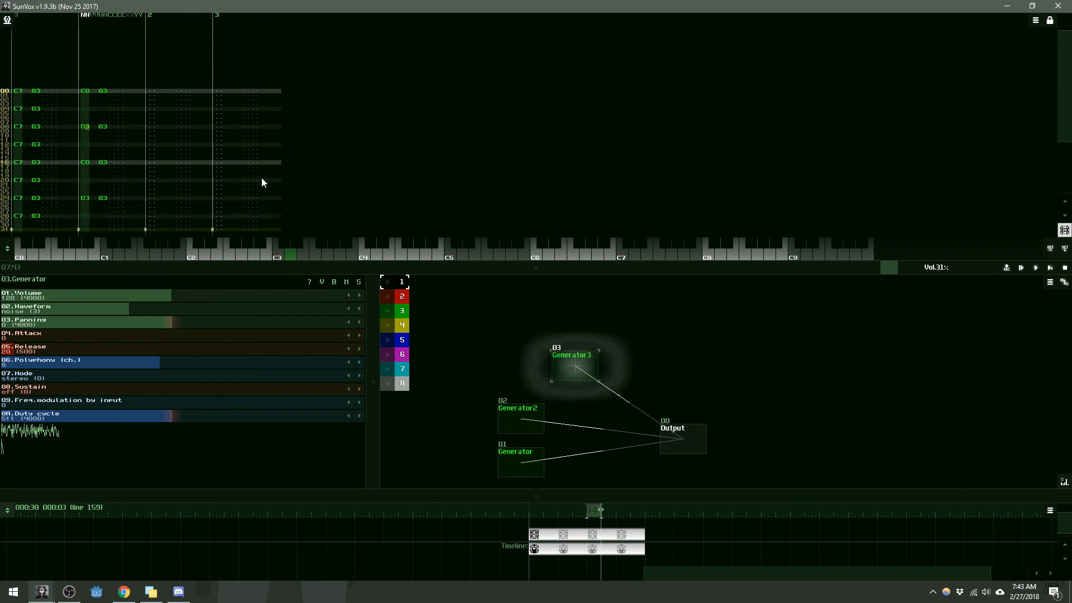
pyautogui.click(83, 129)
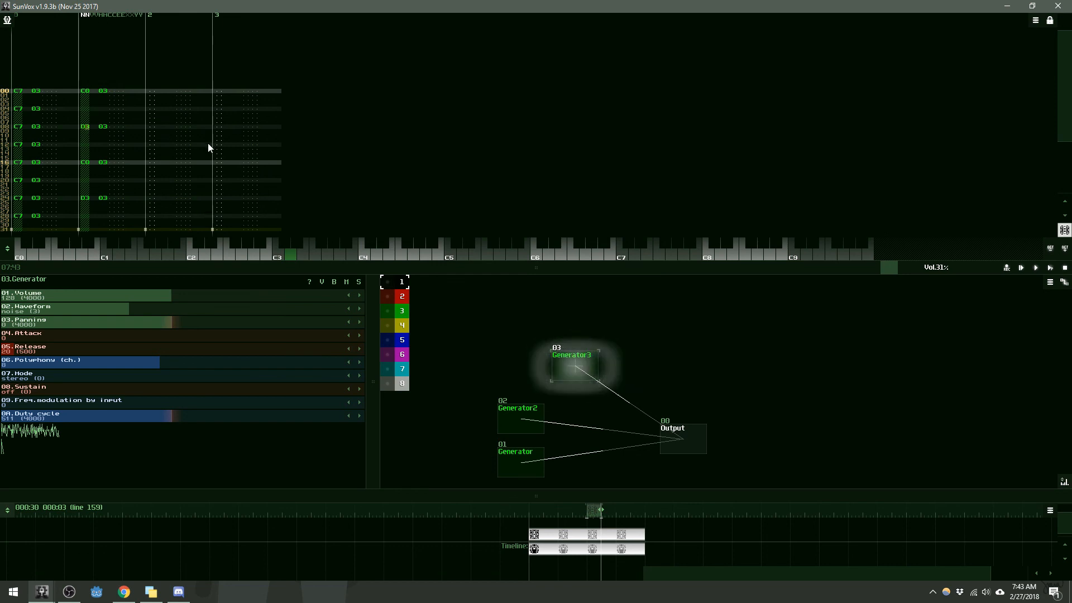
pyautogui.click(85, 128)
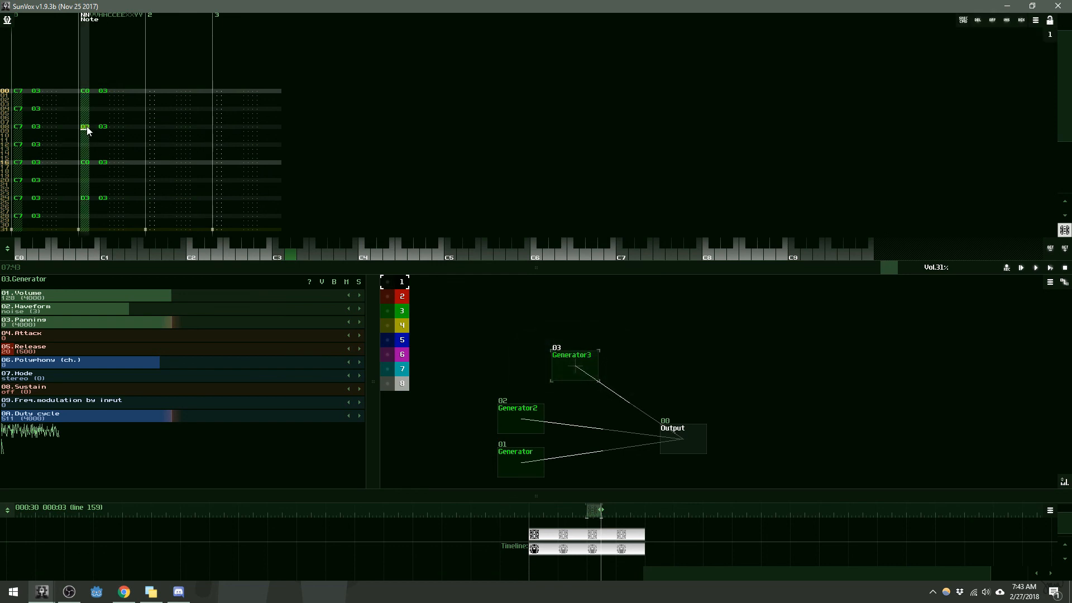
pyautogui.click(87, 126)
pyautogui.moveTo(87, 90); pyautogui.dragTo(91, 130)
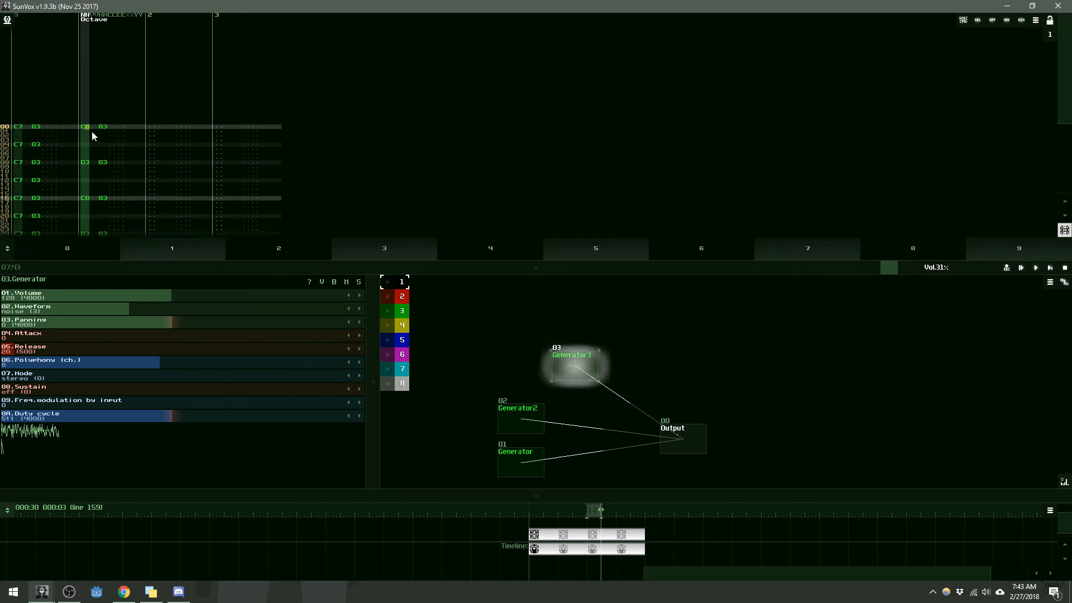
pyautogui.scroll(-4, 87, 163)
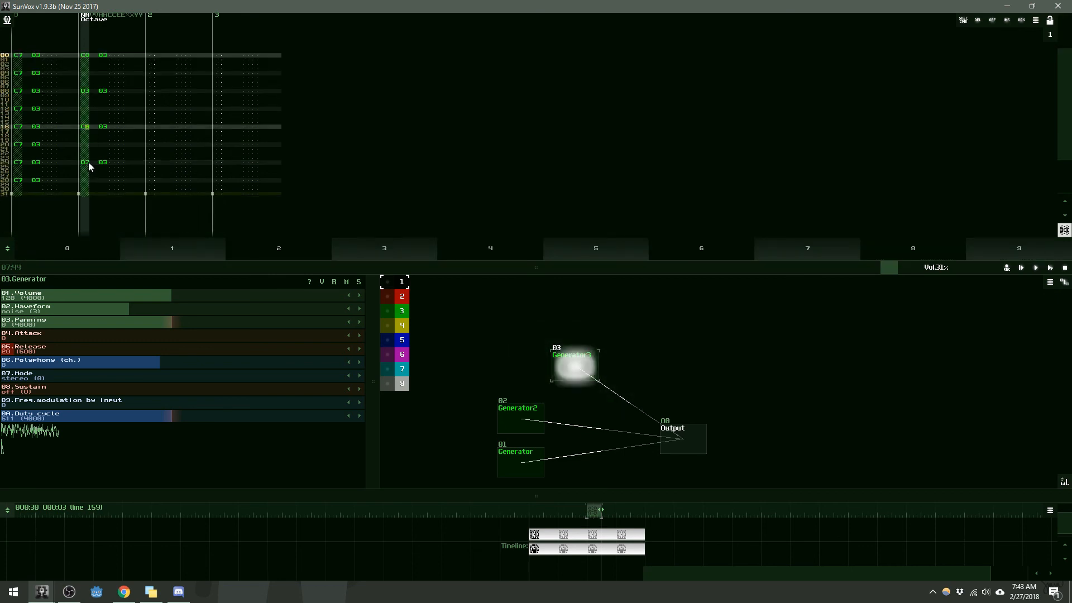
pyautogui.scroll(2, 88, 162)
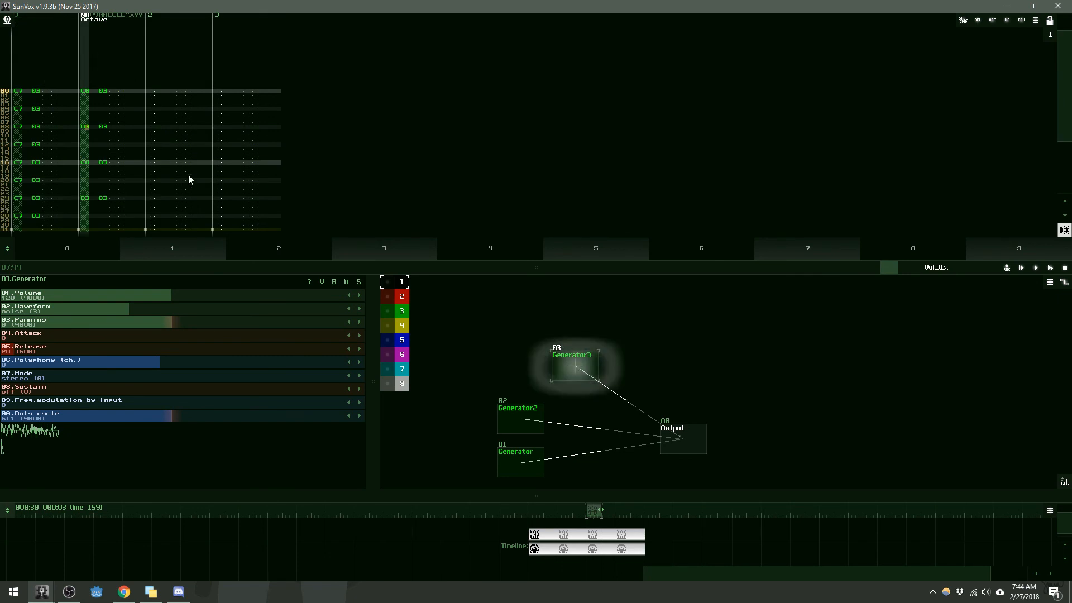
pyautogui.click(95, 135)
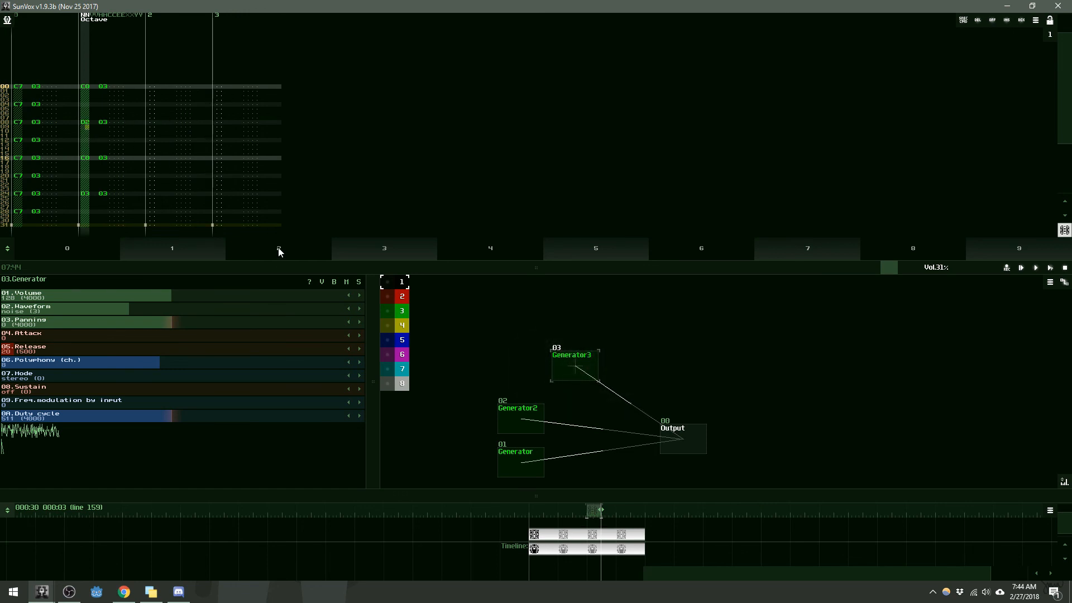
# Step: Lower the second track's D note on line 24 to octave 2, and listen to the pattern
pyautogui.click(88, 191)
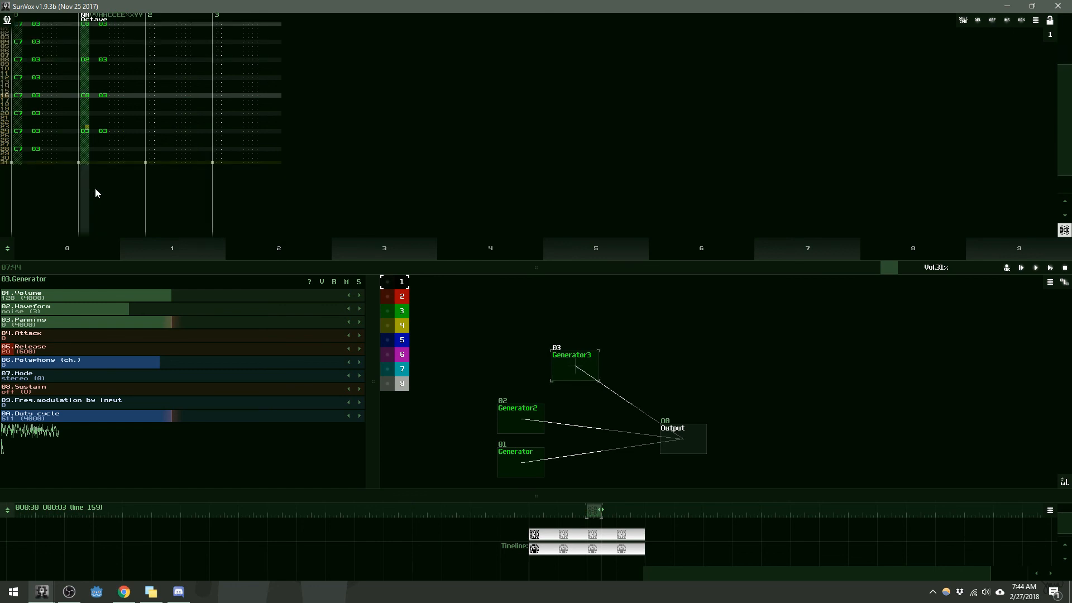
pyautogui.scroll(-1, 95, 189)
pyautogui.scroll(-1, 93, 188)
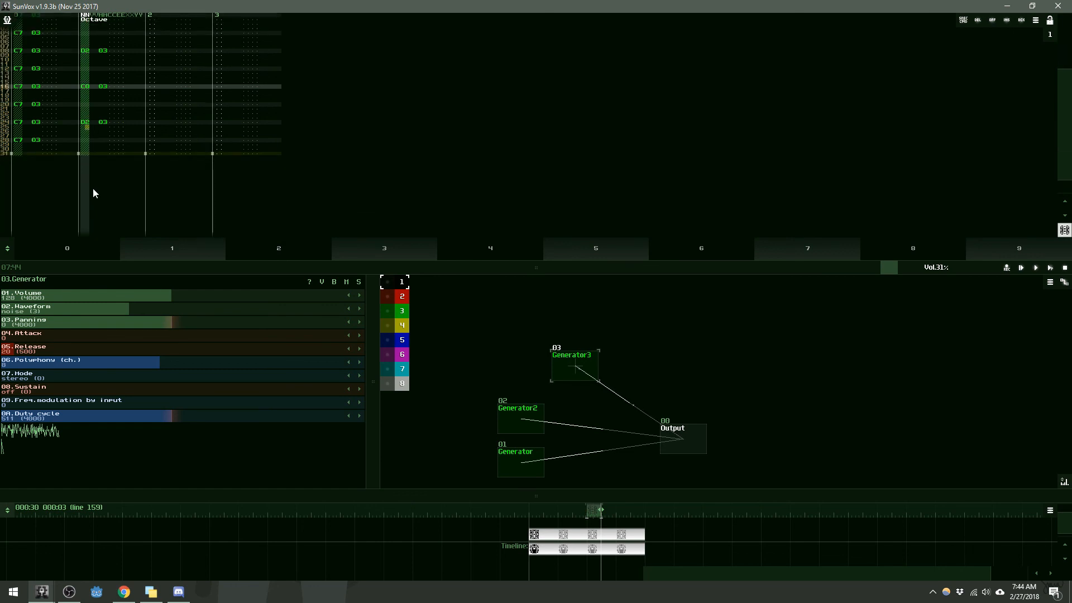
pyautogui.click(1050, 267)
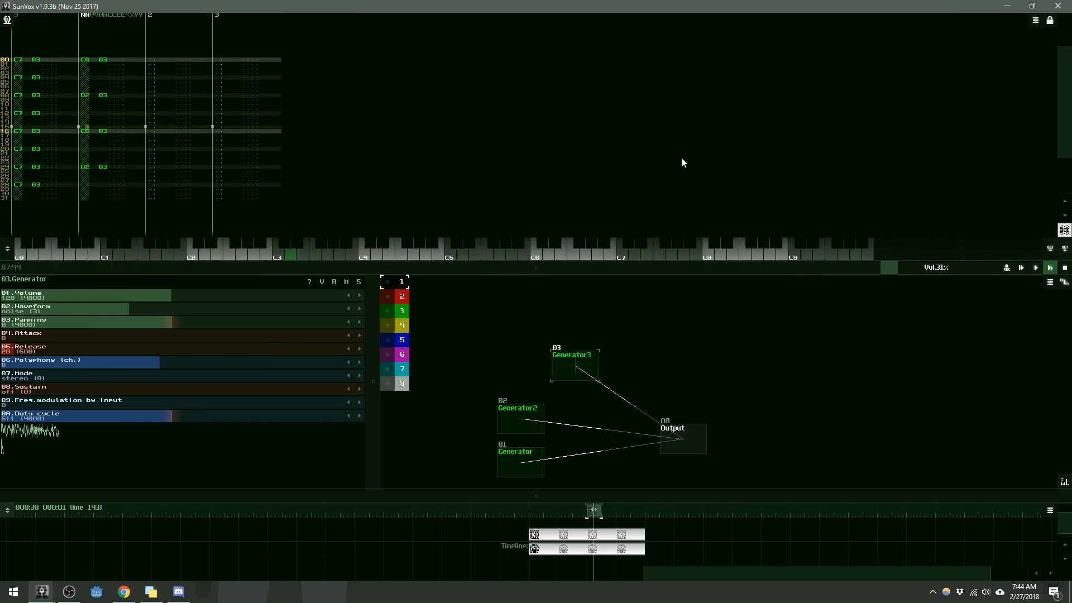
pyautogui.click(1065, 269)
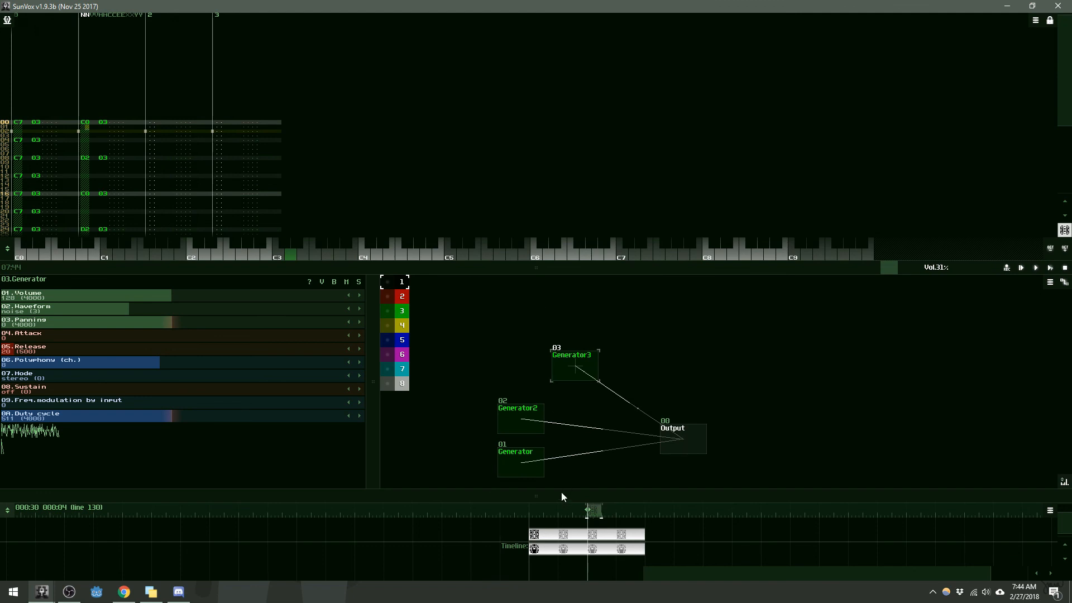
# Step: Clone the noise percussion pattern three times along the timeline up to the song's end, and play the whole song from the start
pyautogui.moveTo(562, 492); pyautogui.dragTo(545, 207)
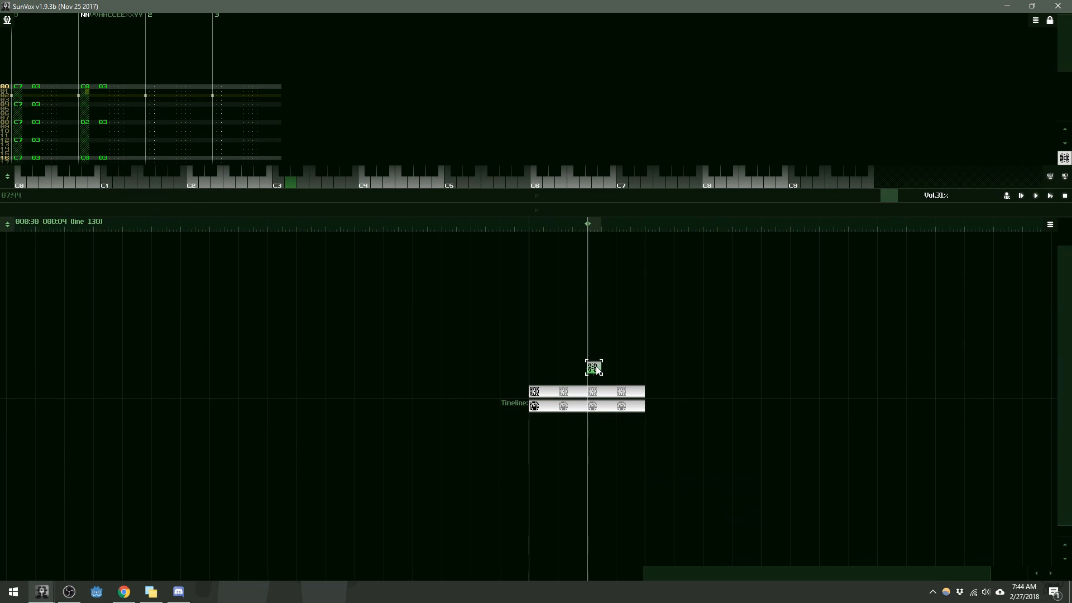
pyautogui.moveTo(596, 371); pyautogui.dragTo(645, 369)
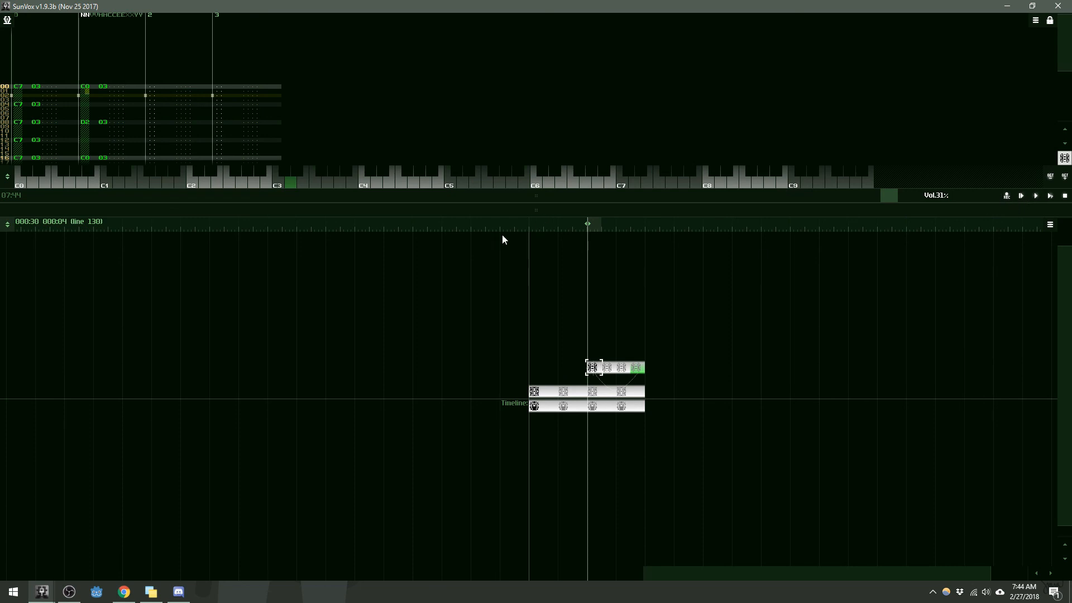
pyautogui.click(1021, 195)
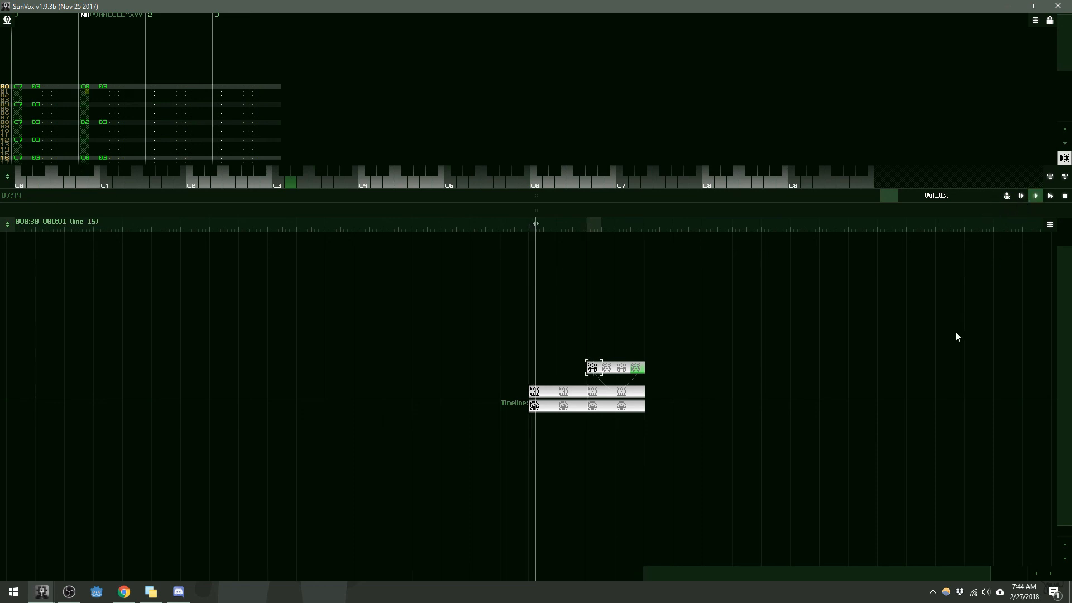
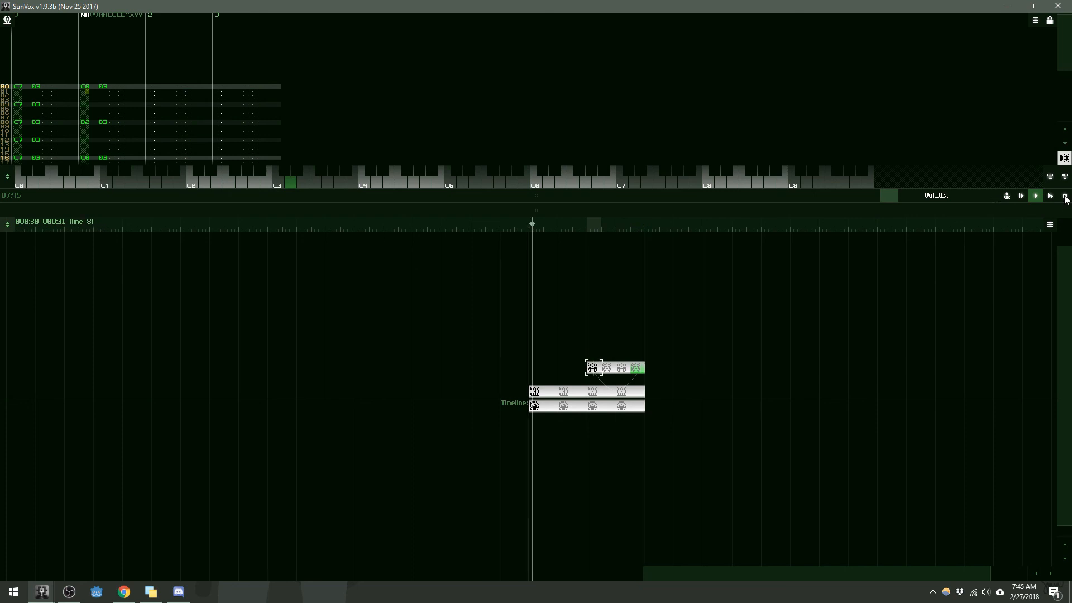
pyautogui.click(1065, 196)
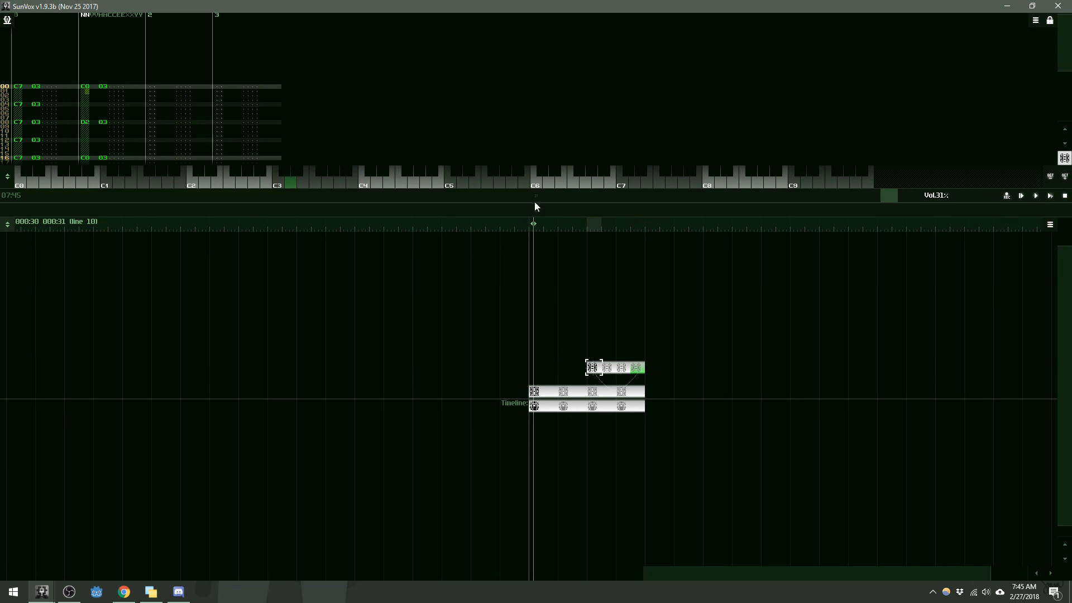
pyautogui.moveTo(534, 198); pyautogui.dragTo(508, 349)
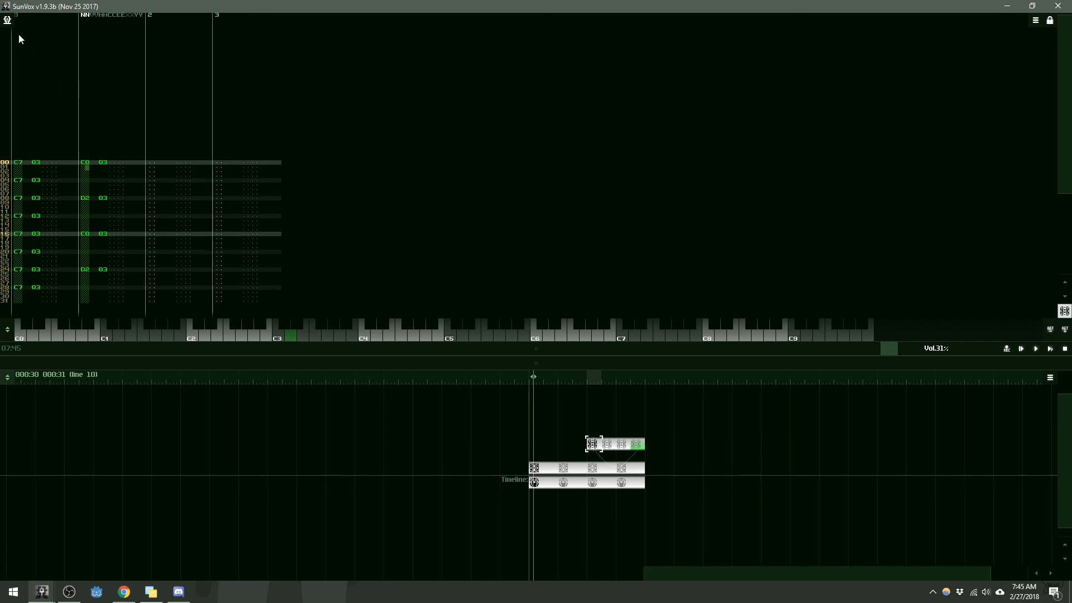
# Step: Start saving the project, and look through the existing files in the SunVox Projects folder
pyautogui.click(7, 22)
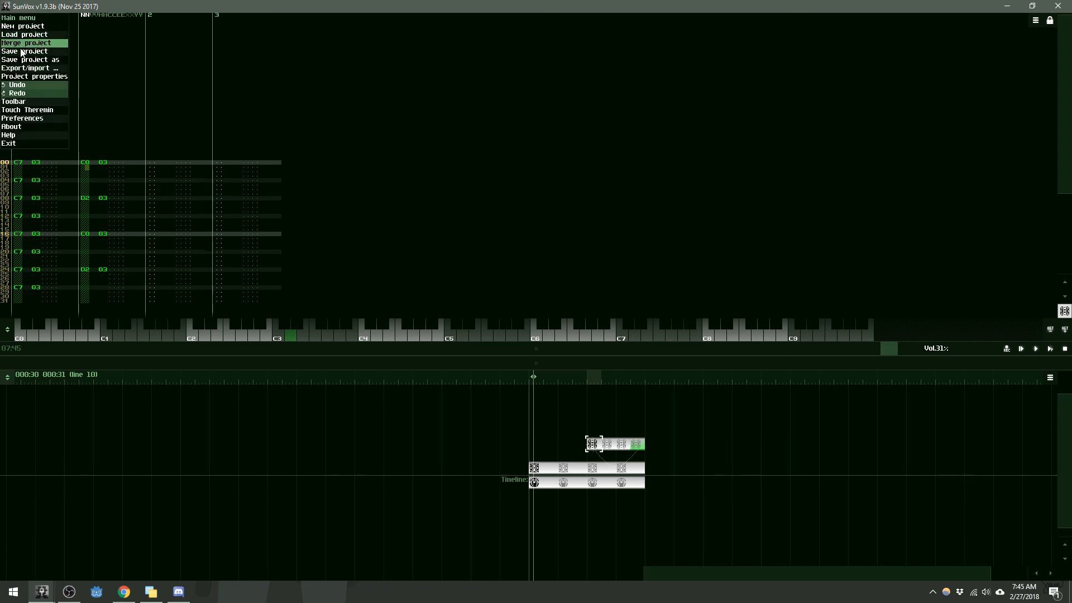
pyautogui.click(181, 42)
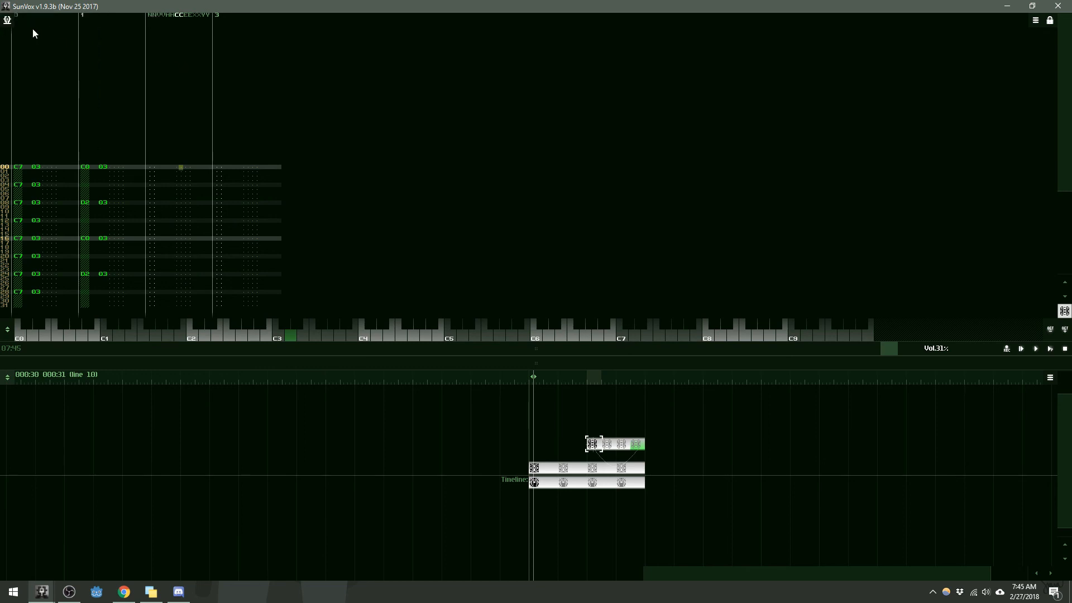
pyautogui.click(7, 22)
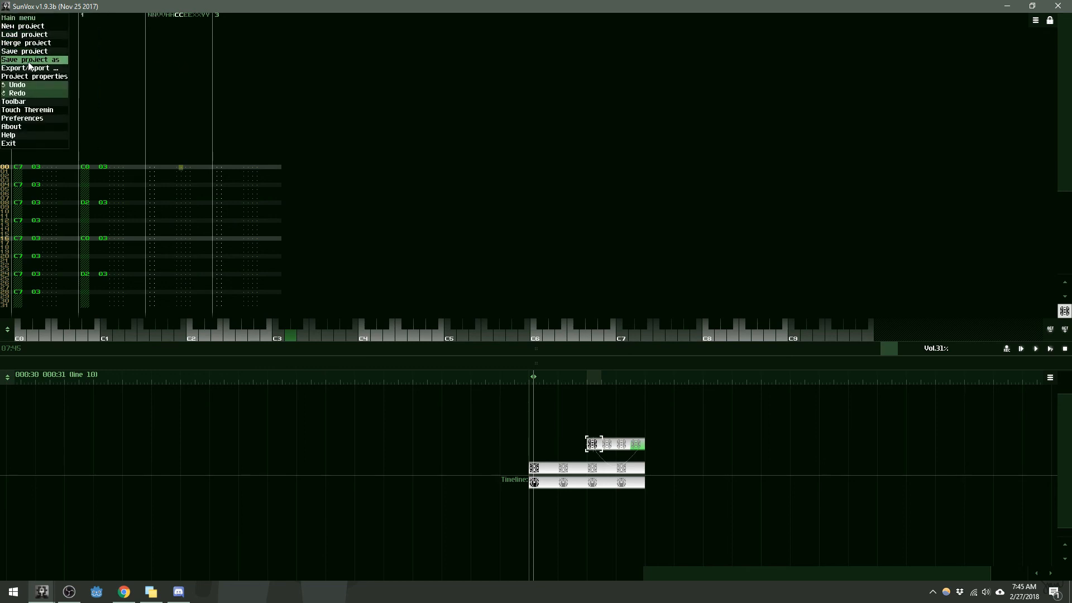
pyautogui.click(23, 52)
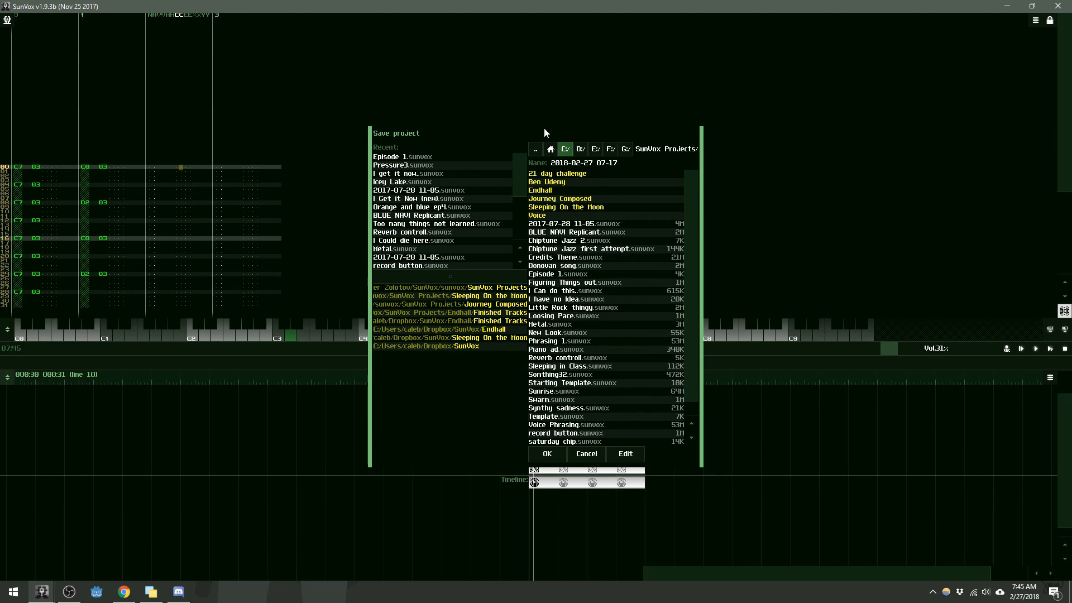
pyautogui.moveTo(543, 128)
pyautogui.mouseDown()
pyautogui.moveTo(499, 91)
pyautogui.moveTo(536, 107)
pyautogui.moveTo(551, 129)
pyautogui.mouseUp()
pyautogui.scroll(-1, 595, 201)
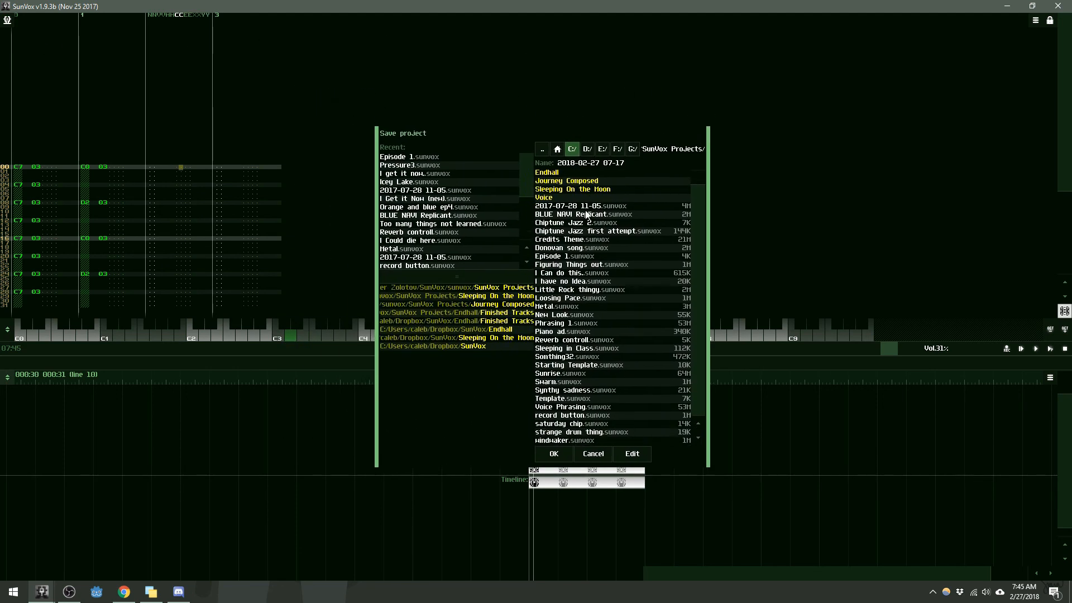
pyautogui.scroll(1, 606, 235)
pyautogui.scroll(-1, 615, 268)
pyautogui.scroll(1, 624, 235)
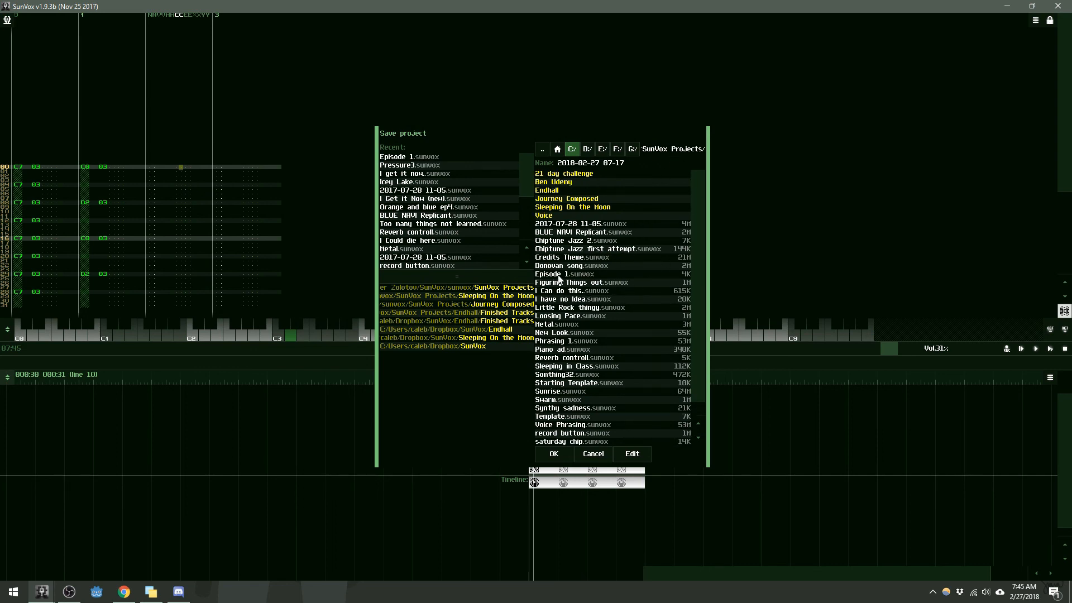
# Step: Replace the suggested project name with "First song" and save the project
pyautogui.click(642, 163)
pyautogui.press('BackSpace')
pyautogui.press('BackSpace')
pyautogui.press('BackSpace')
pyautogui.press('BackSpace')
pyautogui.press('BackSpace')
pyautogui.press('BackSpace')
pyautogui.press('BackSpace')
pyautogui.press('BackSpace')
pyautogui.press('BackSpace')
pyautogui.press('BackSpace')
pyautogui.press('BackSpace')
pyautogui.press('BackSpace')
pyautogui.press('BackSpace')
pyautogui.press('BackSpace')
pyautogui.press('BackSpace')
pyautogui.press('BackSpace')
pyautogui.write('Fist song')
pyautogui.press('Left')
pyautogui.press('Left')
pyautogui.press('Left')
pyautogui.press('Left')
pyautogui.press('Left')
pyautogui.press('Left')
pyautogui.press('Left')
pyautogui.write('r')
pyautogui.press('End')
pyautogui.scroll(-2, 566, 281)
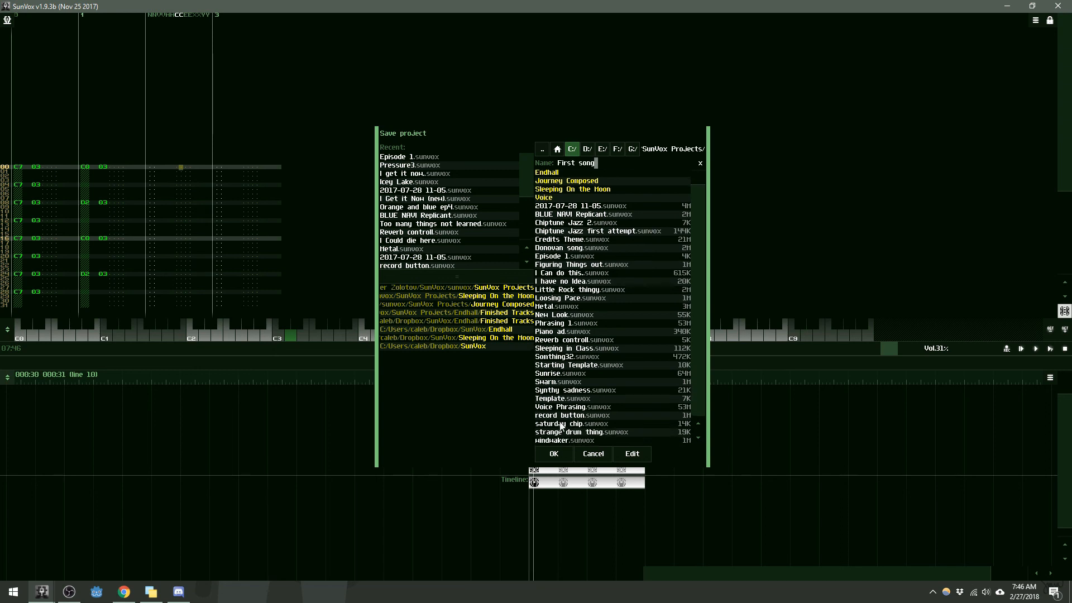
pyautogui.click(555, 454)
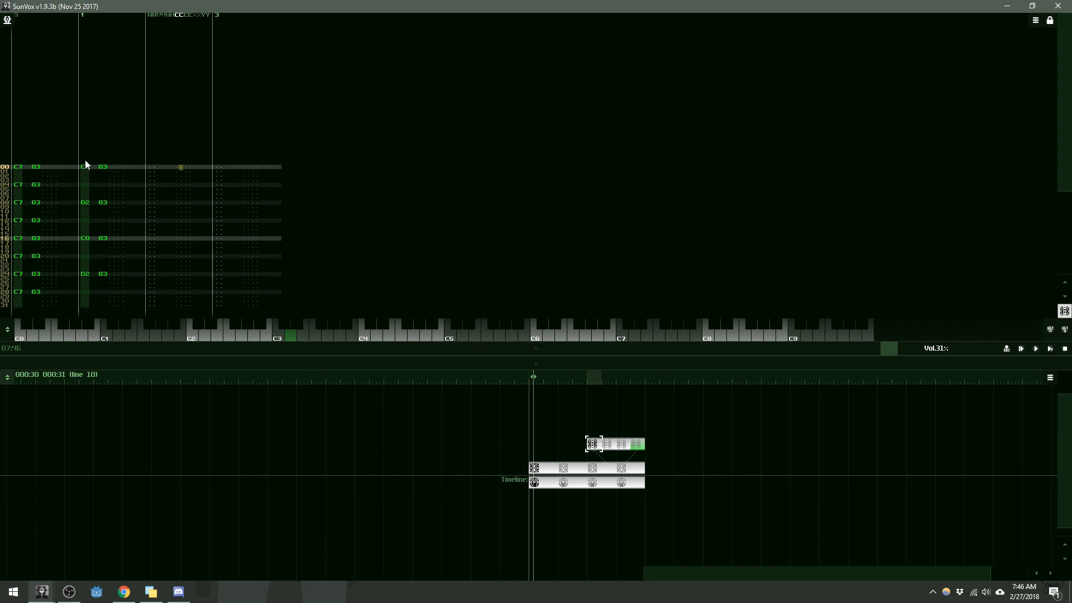
# Step: Start a WAV export of the song with 16bit int bit depth, as one file (Output)
pyautogui.click(5, 22)
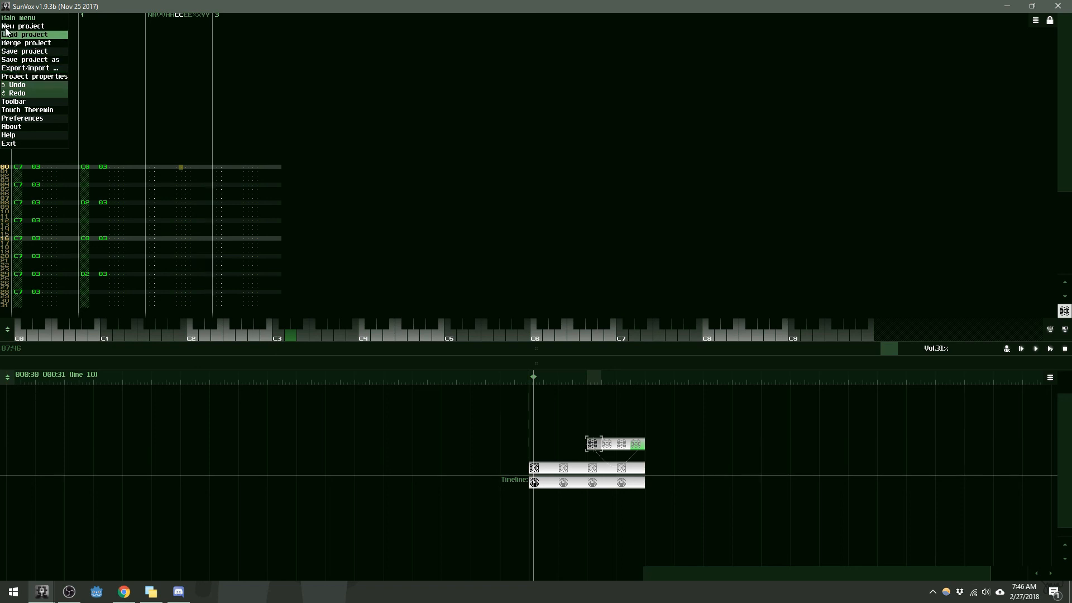
pyautogui.click(9, 69)
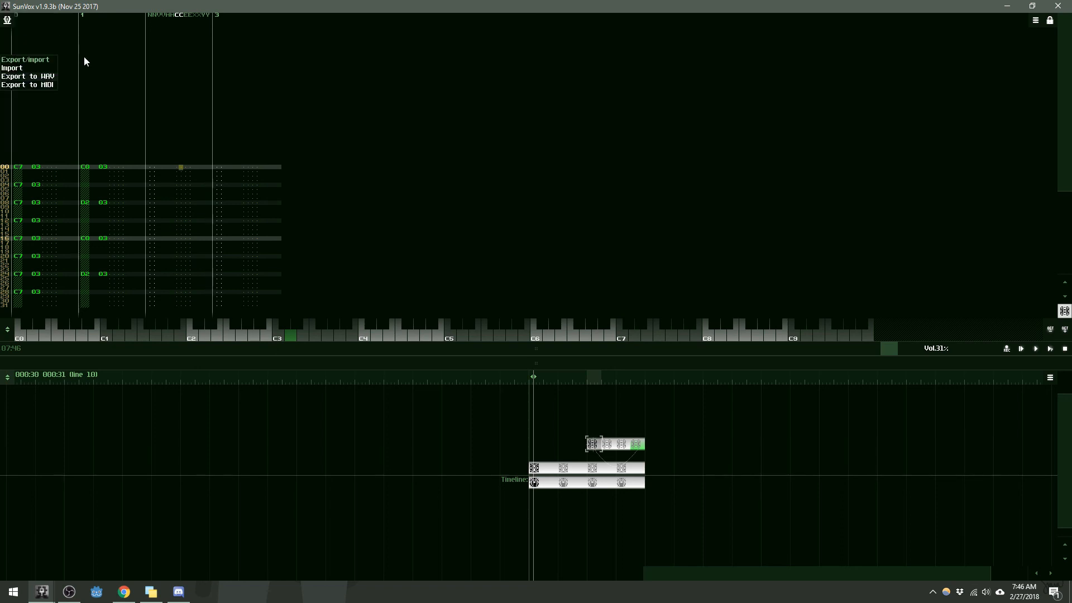
pyautogui.click(40, 76)
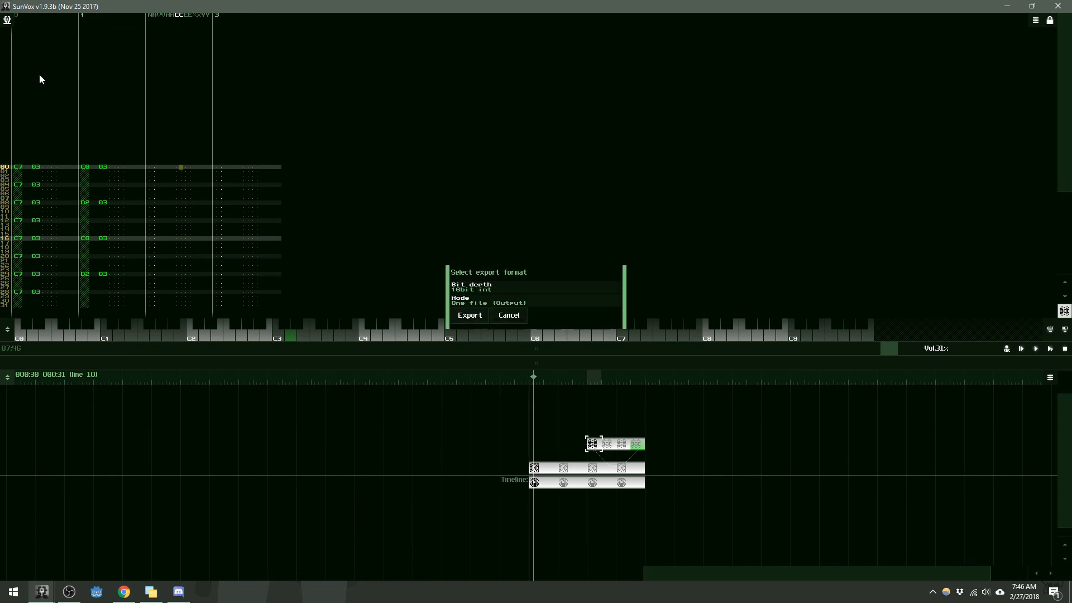
pyautogui.click(489, 290)
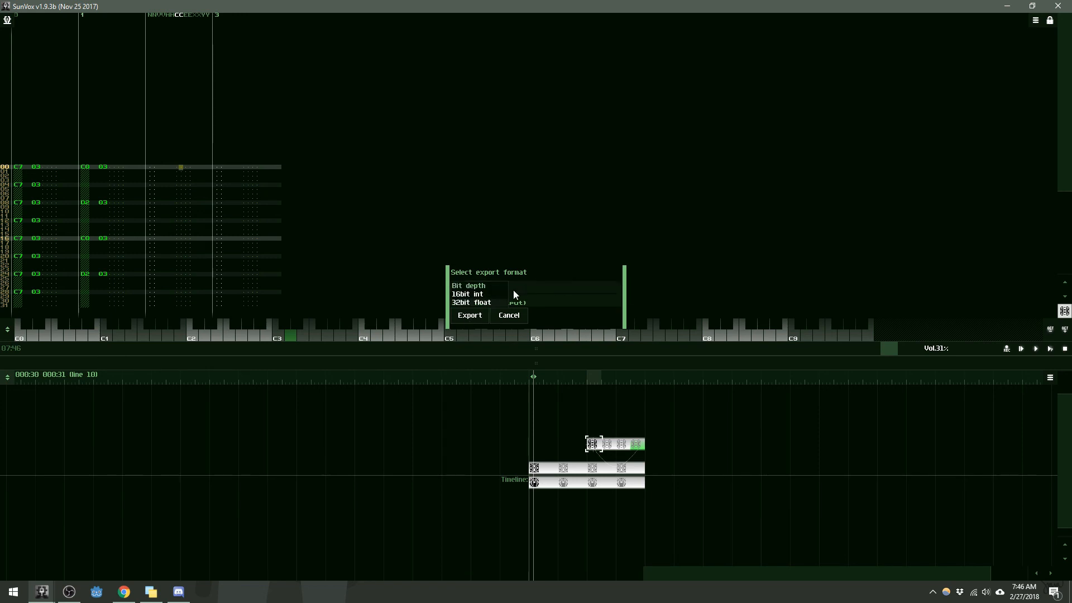
pyautogui.click(475, 294)
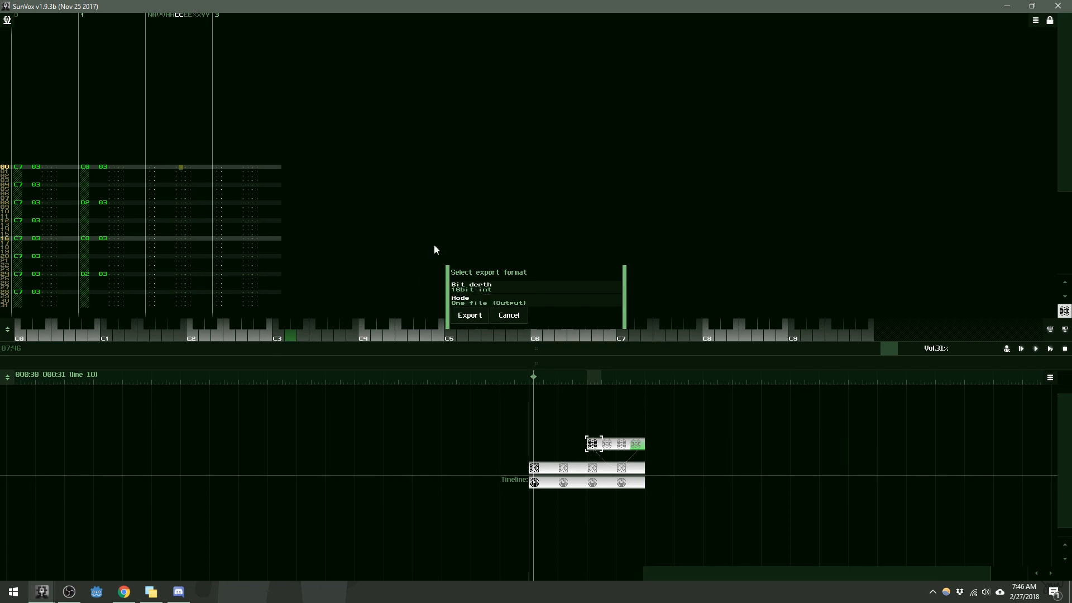
pyautogui.click(467, 316)
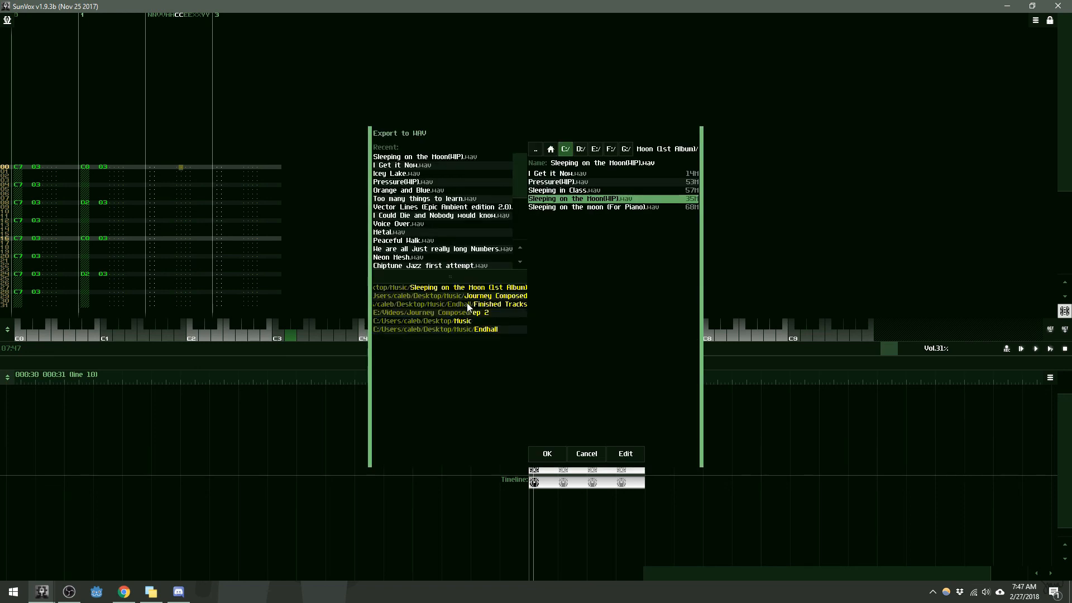
# Step: Browse the drives and folders for the WAV export, and choose the Desktop folder as the destination
pyautogui.click(538, 149)
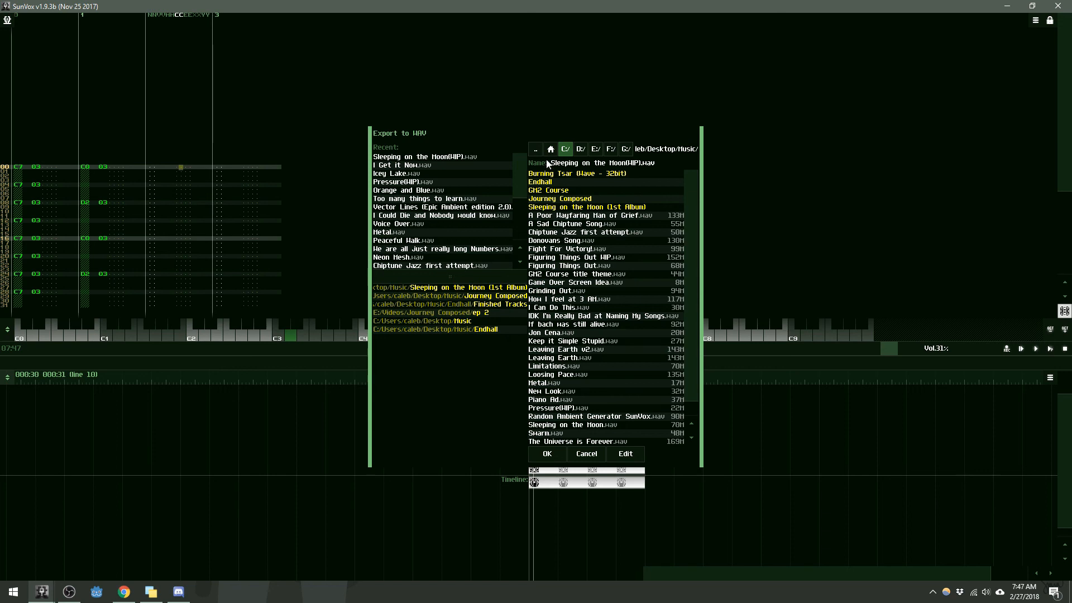
pyautogui.scroll(-1, 593, 257)
pyautogui.scroll(1, 592, 246)
pyautogui.click(536, 150)
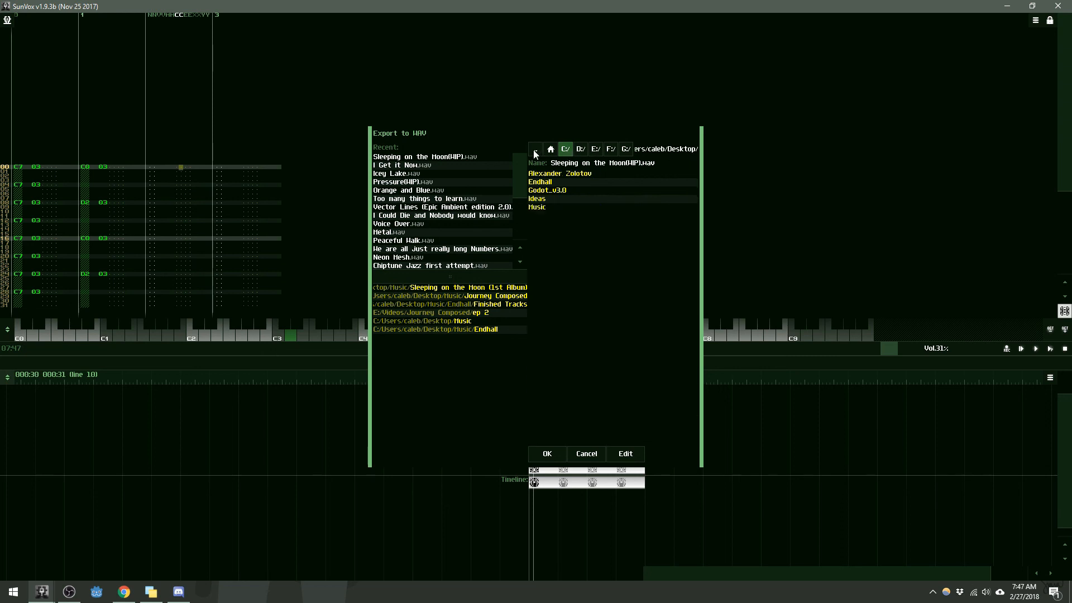
pyautogui.click(582, 150)
pyautogui.click(595, 150)
pyautogui.click(568, 149)
pyautogui.click(542, 207)
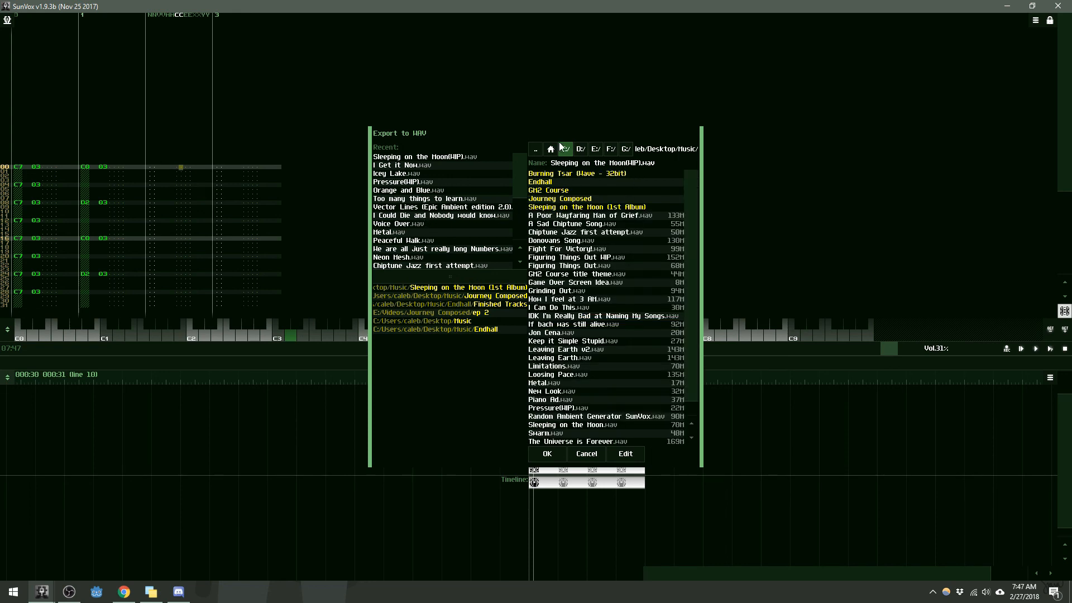
pyautogui.click(535, 150)
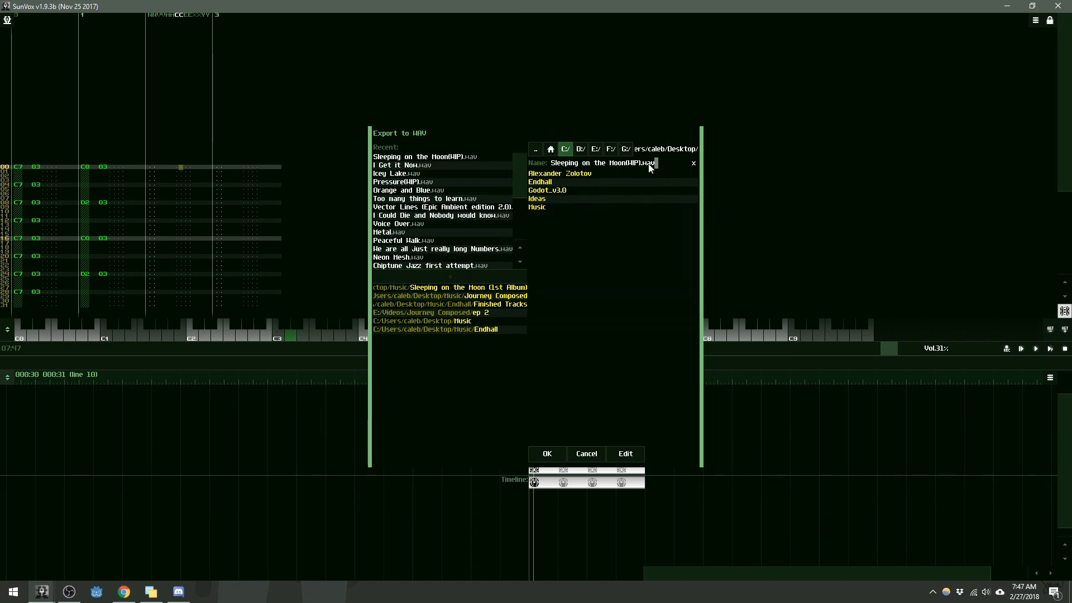
# Step: Name the WAV file "First Song" and export it to the Desktop folder
pyautogui.press('BackSpace')
pyautogui.press('BackSpace')
pyautogui.press('BackSpace')
pyautogui.press('BackSpace')
pyautogui.press('BackSpace')
pyautogui.press('BackSpace')
pyautogui.press('BackSpace')
pyautogui.press('BackSpace')
pyautogui.press('BackSpace')
pyautogui.press('BackSpace')
pyautogui.press('BackSpace')
pyautogui.press('BackSpace')
pyautogui.press('BackSpace')
pyautogui.press('BackSpace')
pyautogui.press('BackSpace')
pyautogui.press('BackSpace')
pyautogui.press('BackSpace')
pyautogui.press('BackSpace')
pyautogui.press('BackSpace')
pyautogui.press('BackSpace')
pyautogui.write('First ')
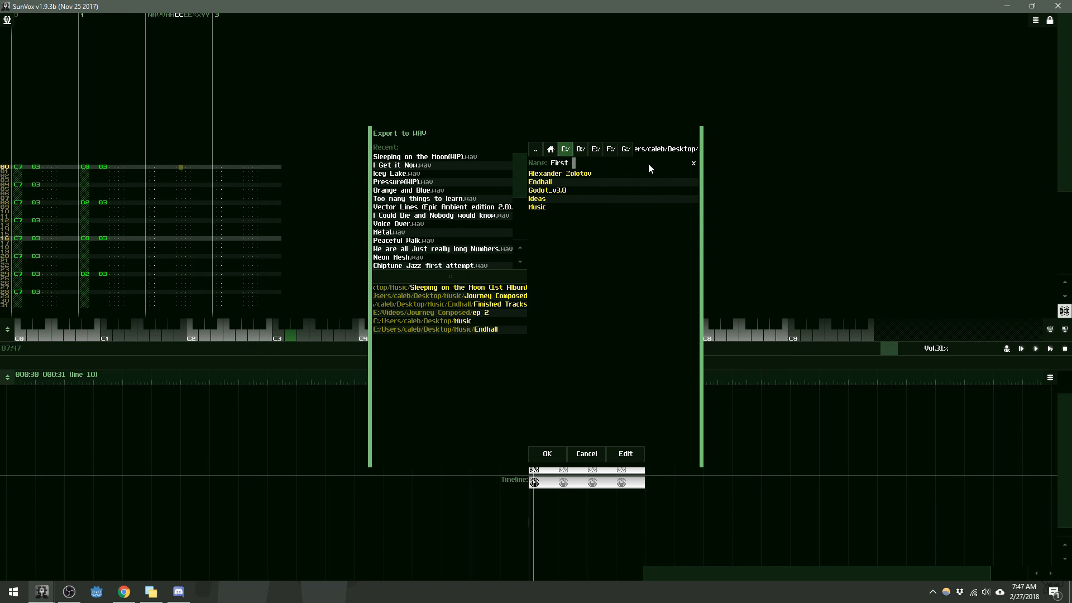
pyautogui.write('Song')
pyautogui.click(547, 453)
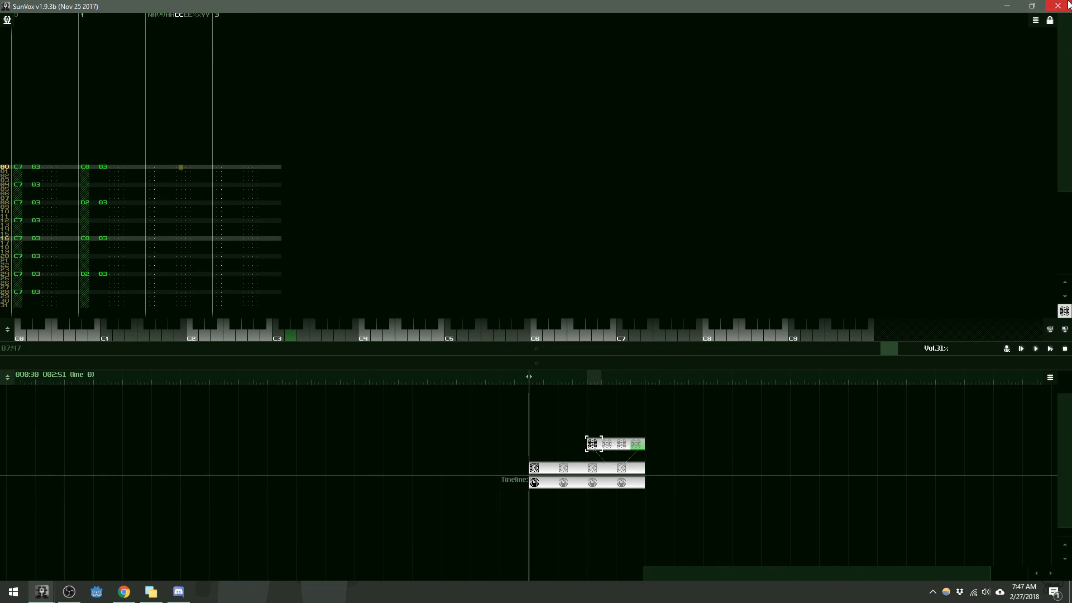
# Step: Exit SunVox to return to the desktop
pyautogui.click(1069, 4)
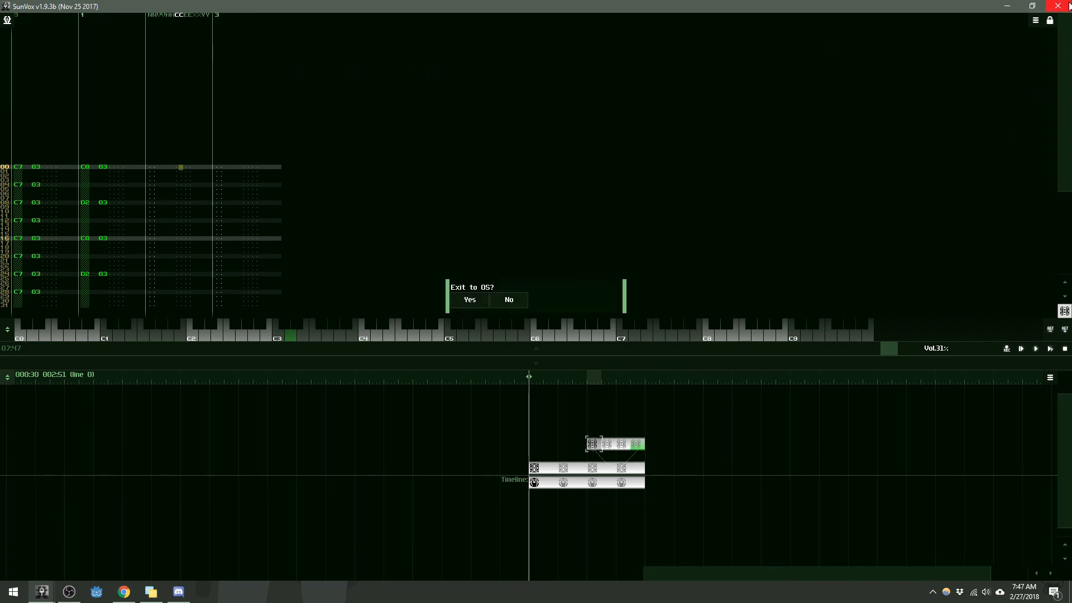
pyautogui.click(470, 300)
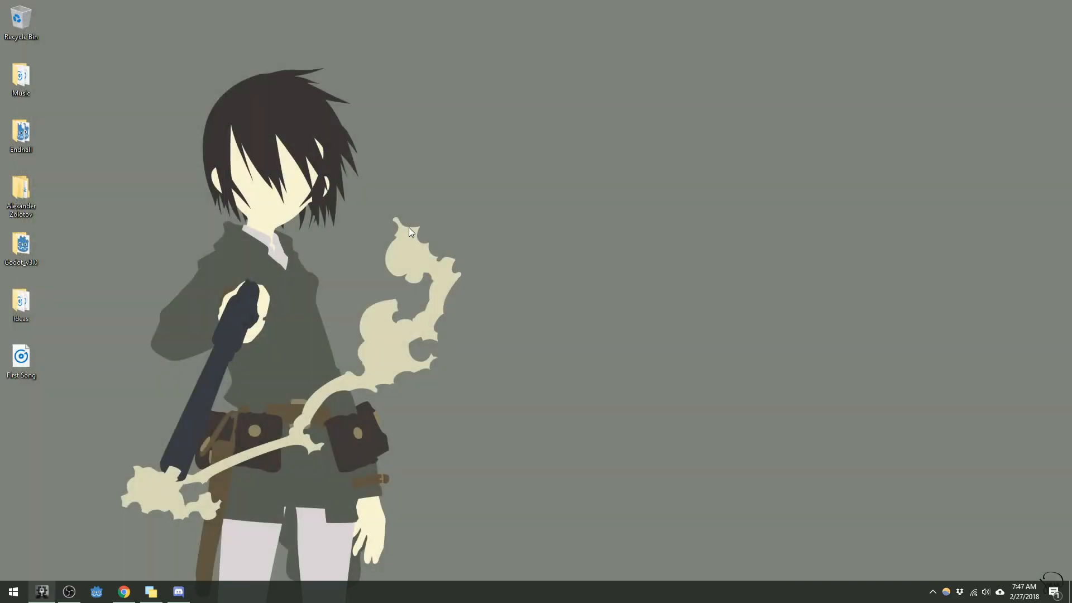
# Step: Play the exported First Song file from the desktop in Groove Music, and close the player
pyautogui.click(25, 363)
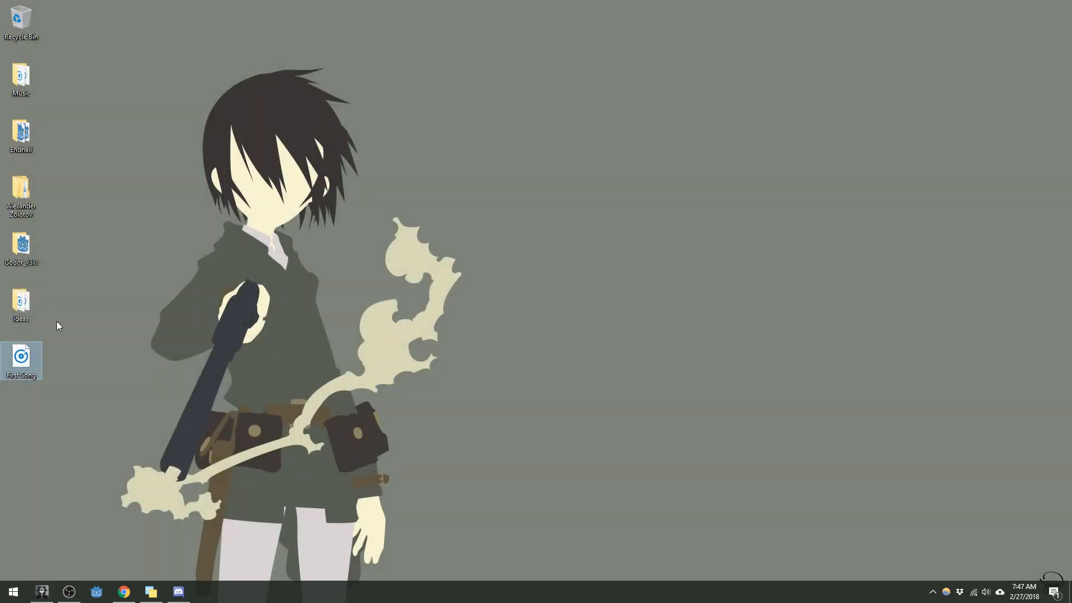
pyautogui.doubleClick(22, 361)
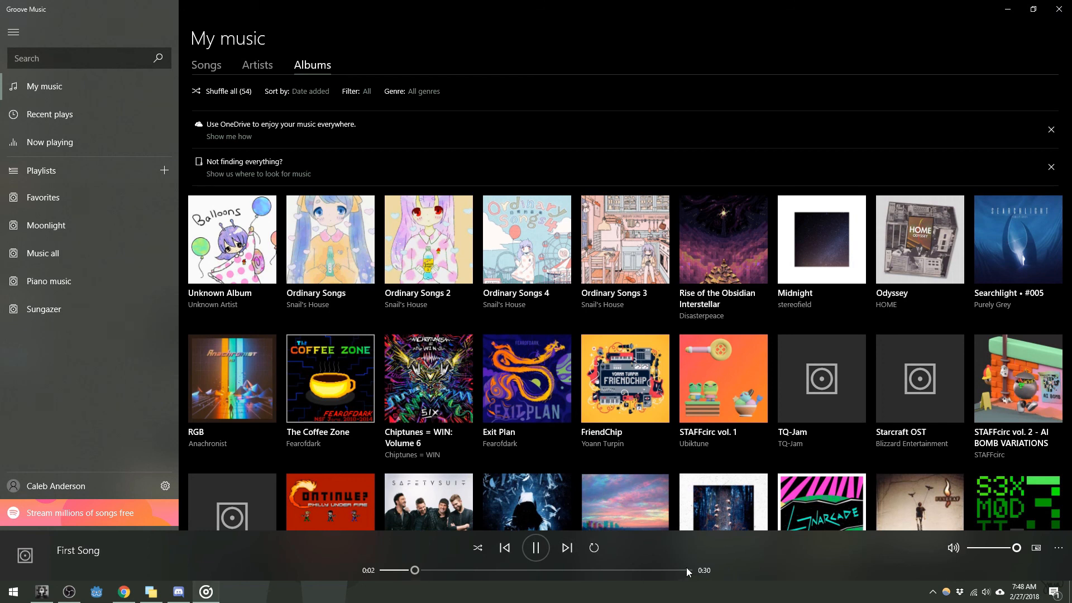
pyautogui.click(1058, 9)
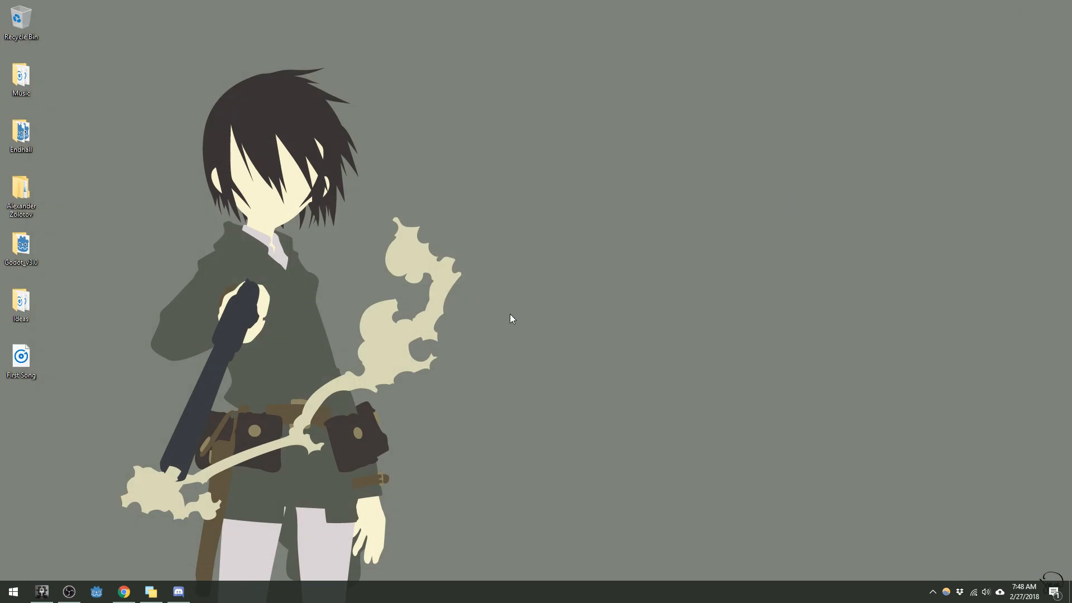